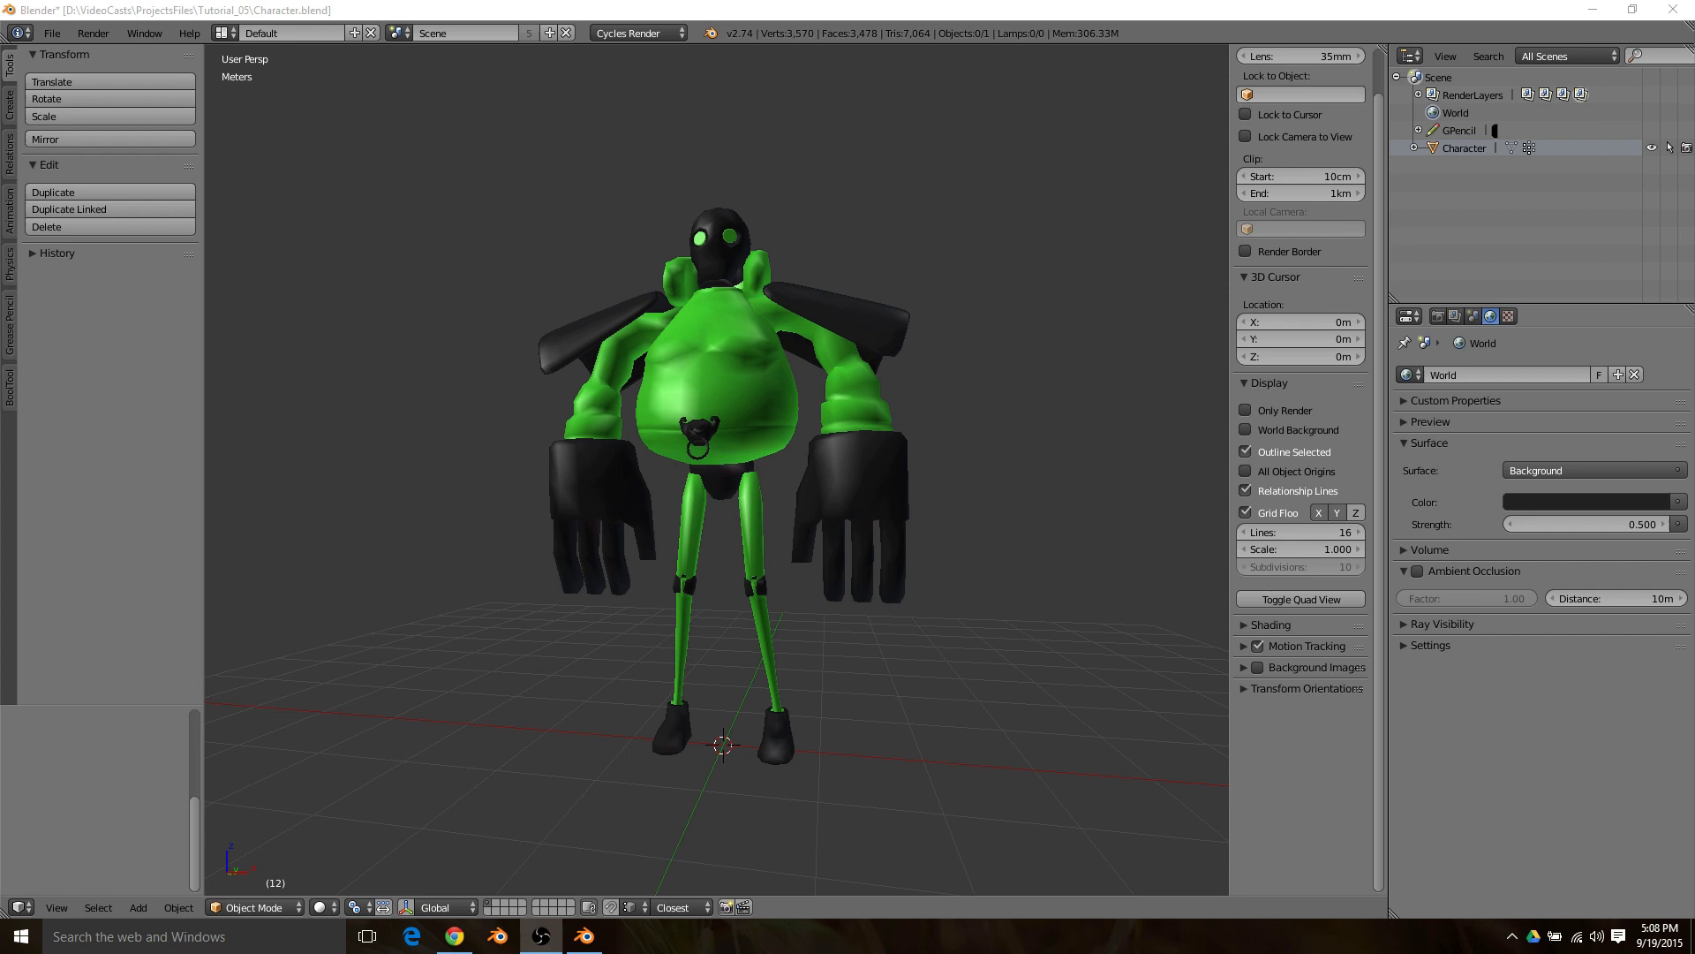
- Place the 3D cursor between the character's feet at X -1.6274m, Y -41.2251m, Z 1.1332m
{"action": "left_click", "coordinate": [786, 427]}
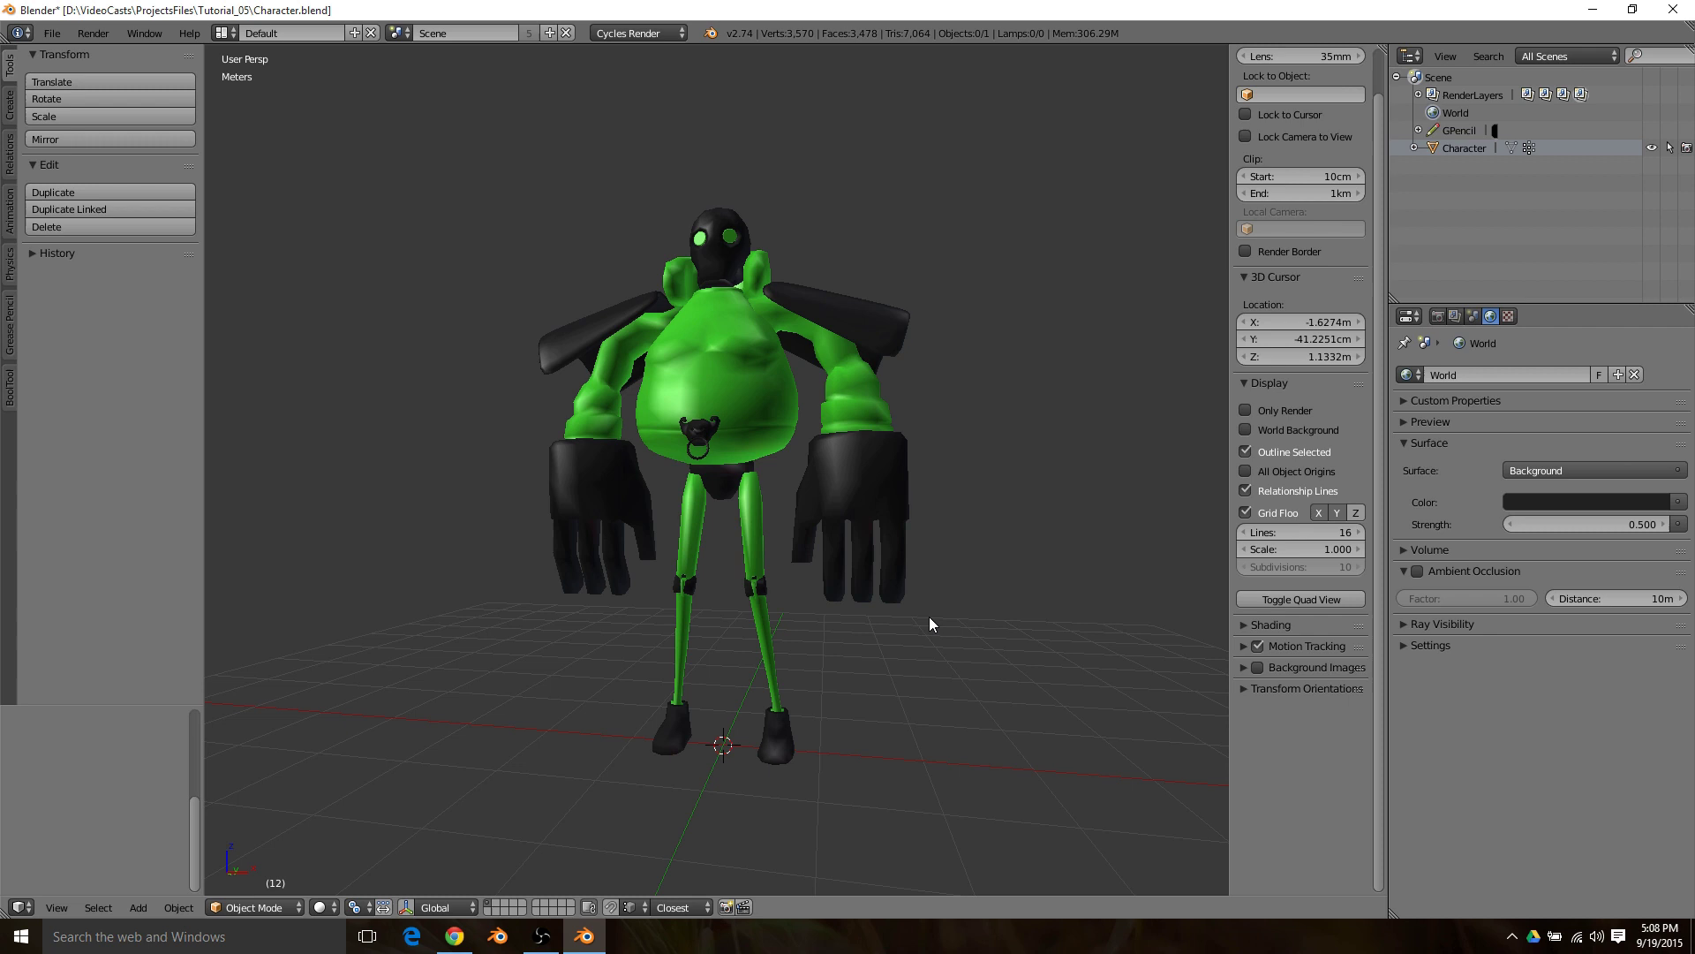
- Add a single-bone armature at the 3D cursor and switch to front orthographic view
{"action": "key", "text": "shift+a"}
{"action": "mouse_move", "coordinate": [929, 616]}
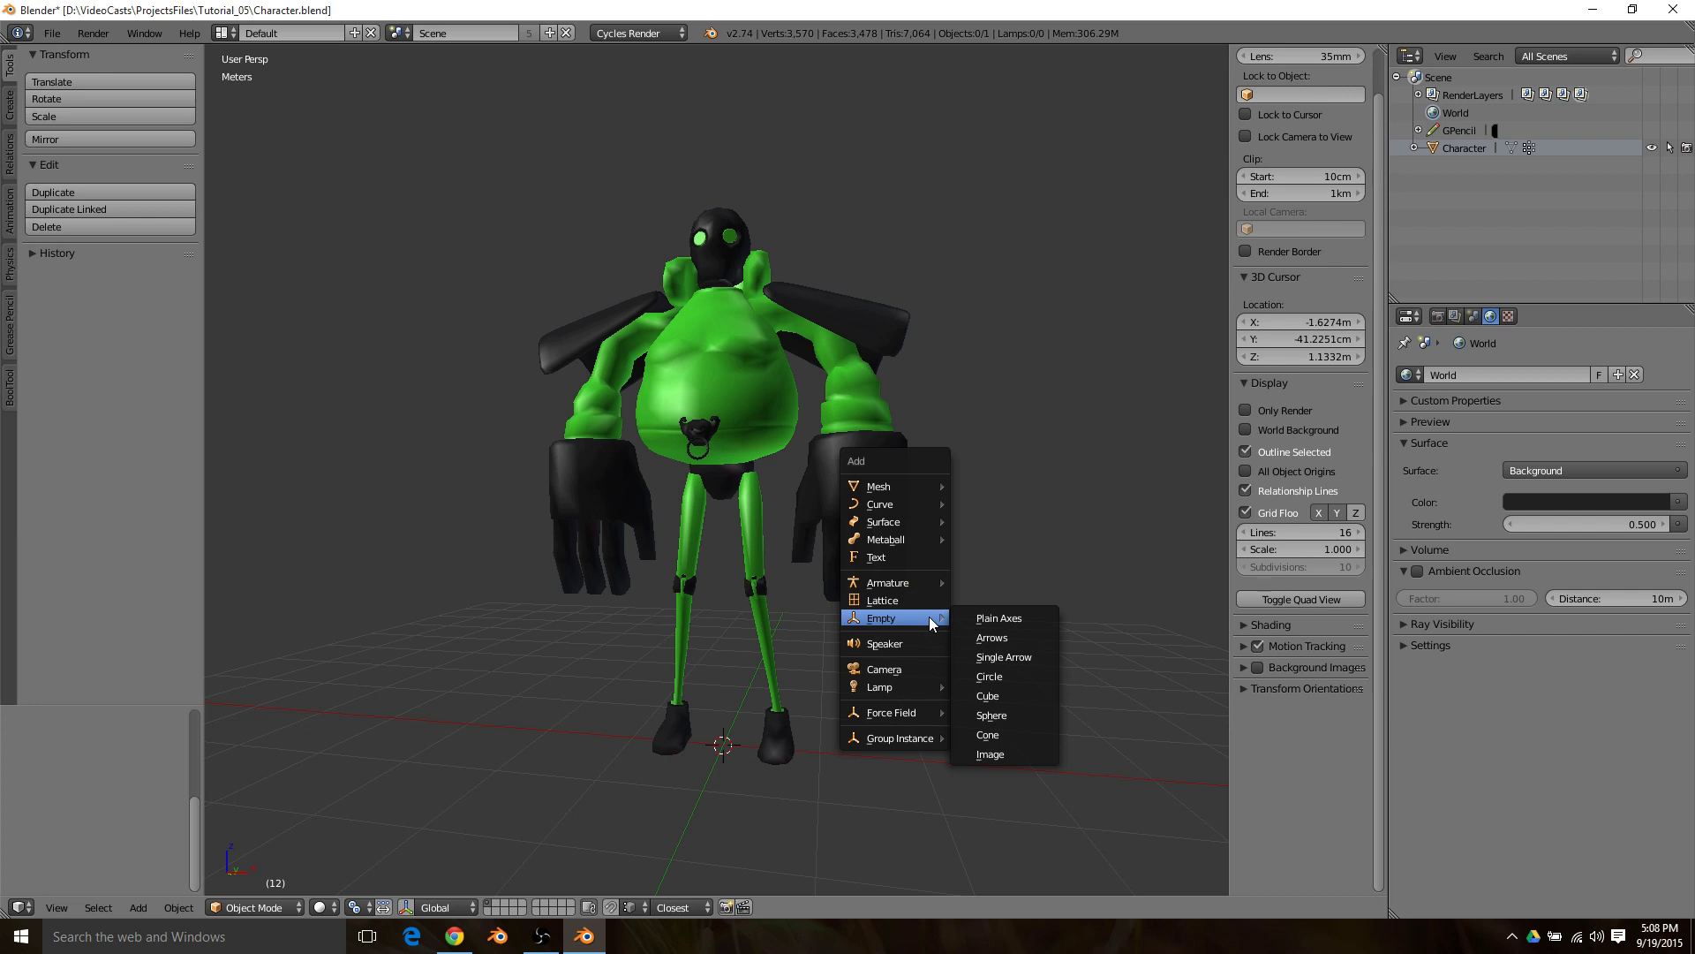
{"action": "mouse_move", "coordinate": [919, 584]}
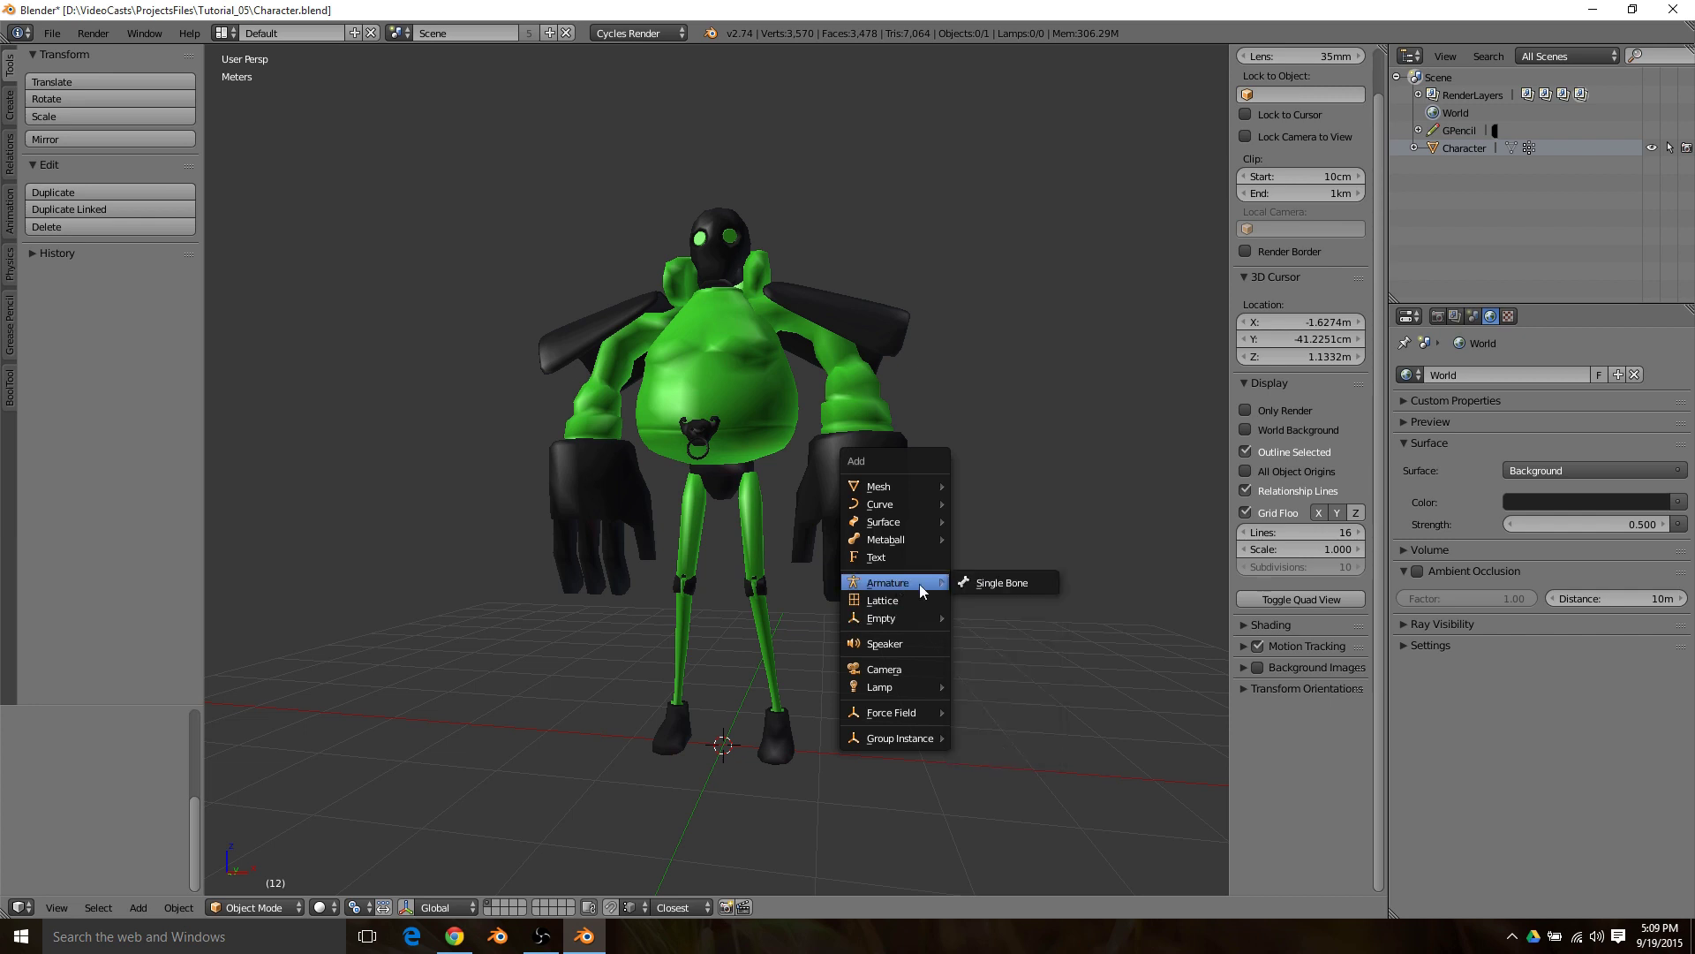
{"action": "left_click", "coordinate": [1015, 589]}
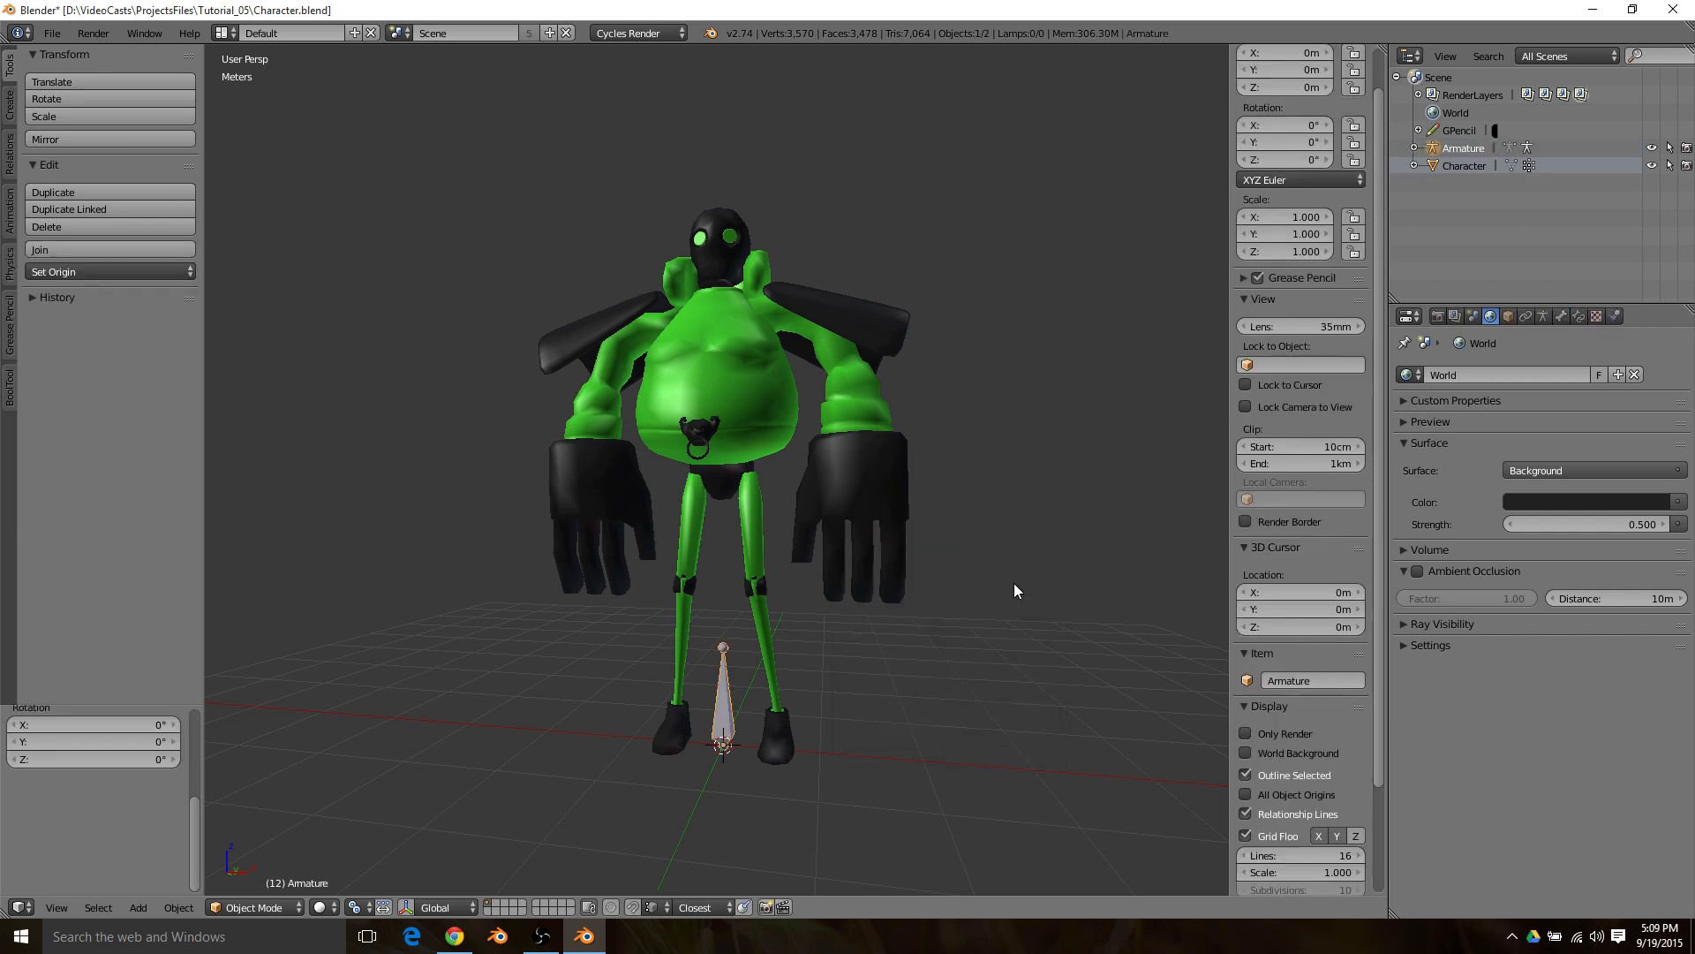
{"action": "key", "text": "KP_1"}
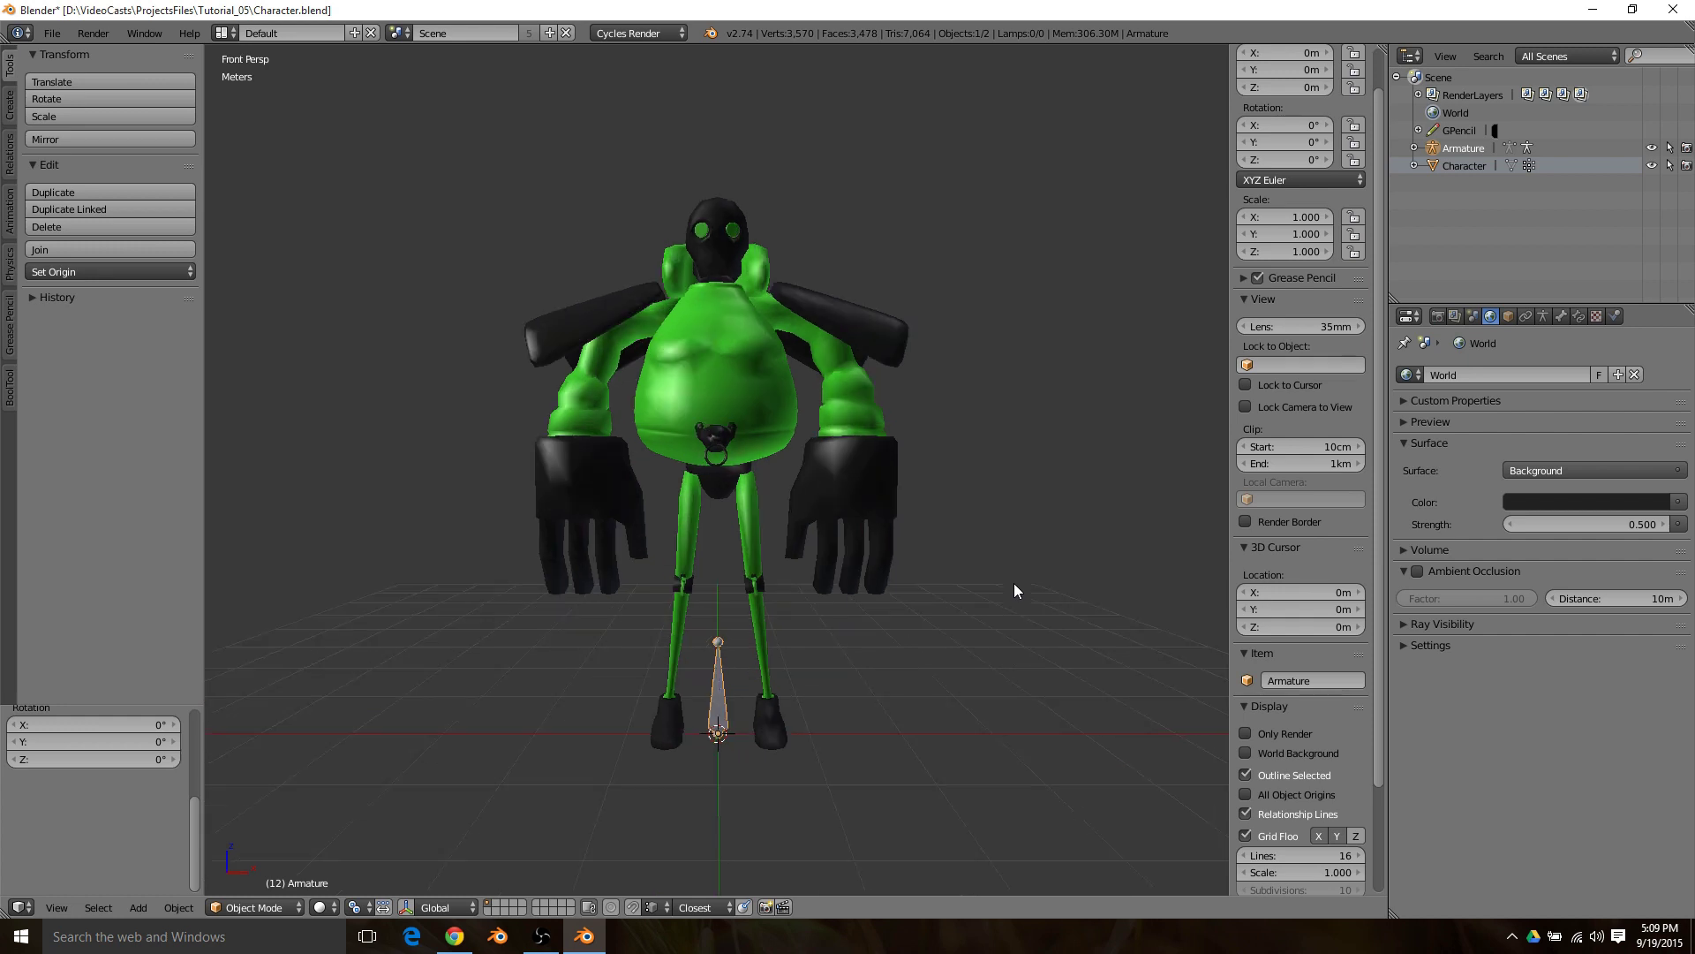
{"action": "key", "text": "KP_5"}
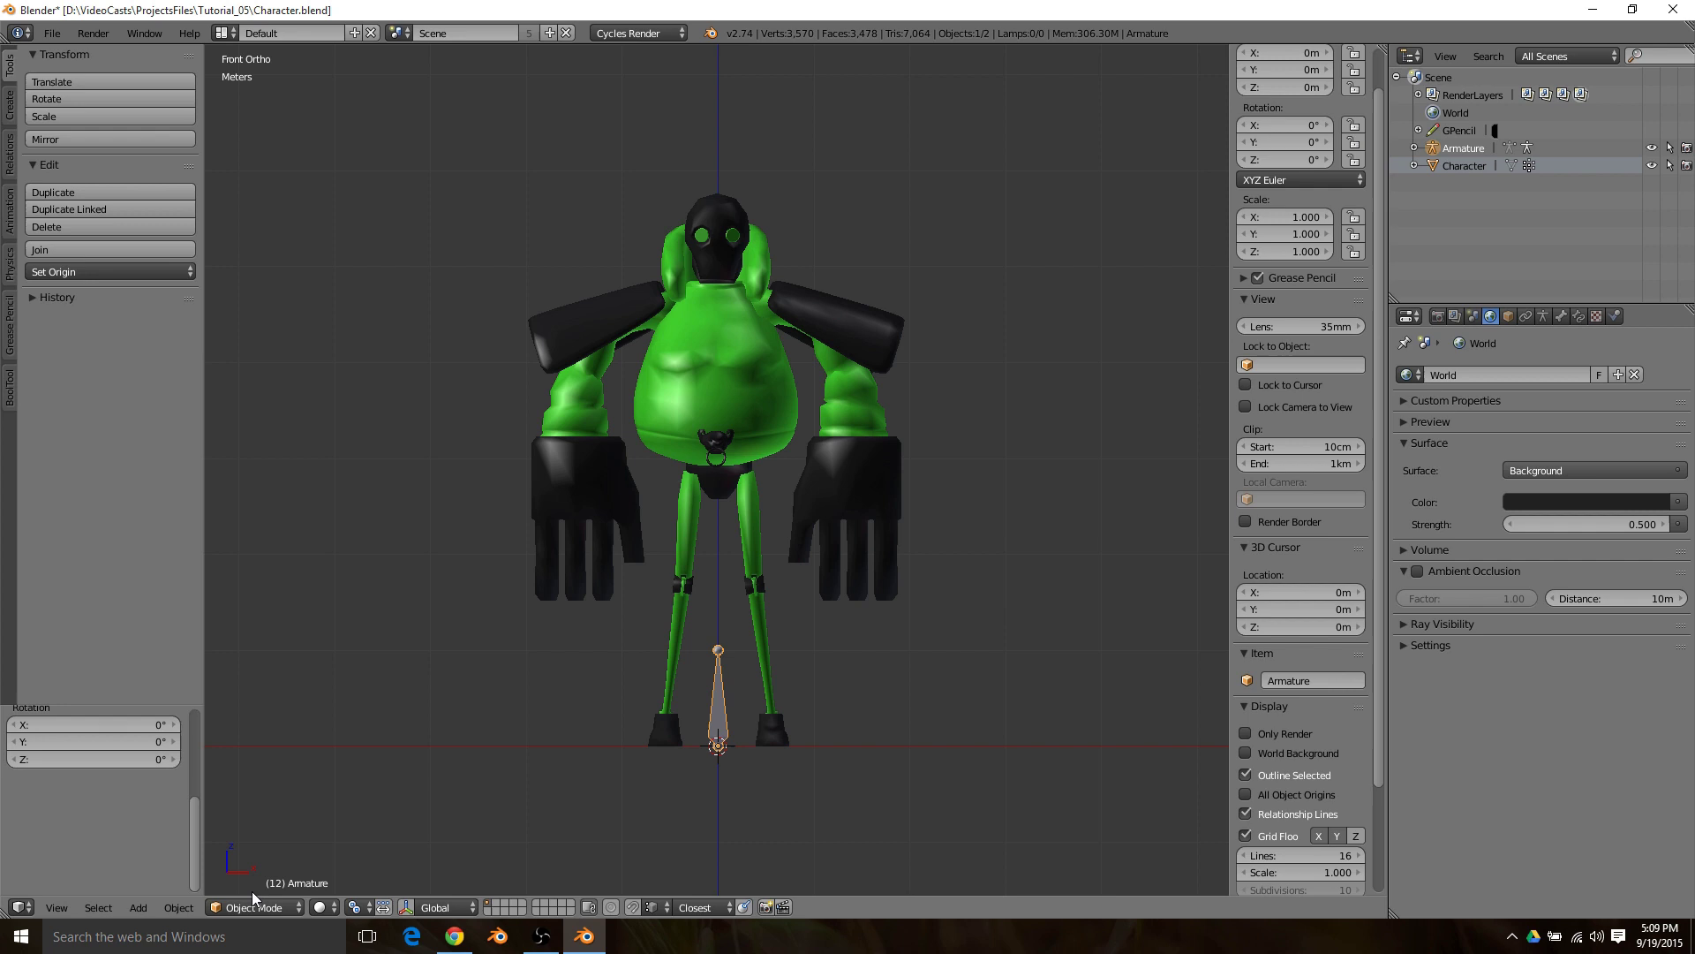
- In Edit Mode, move the bone head to the left hip and begin moving the tail
{"action": "left_click", "coordinate": [269, 907]}
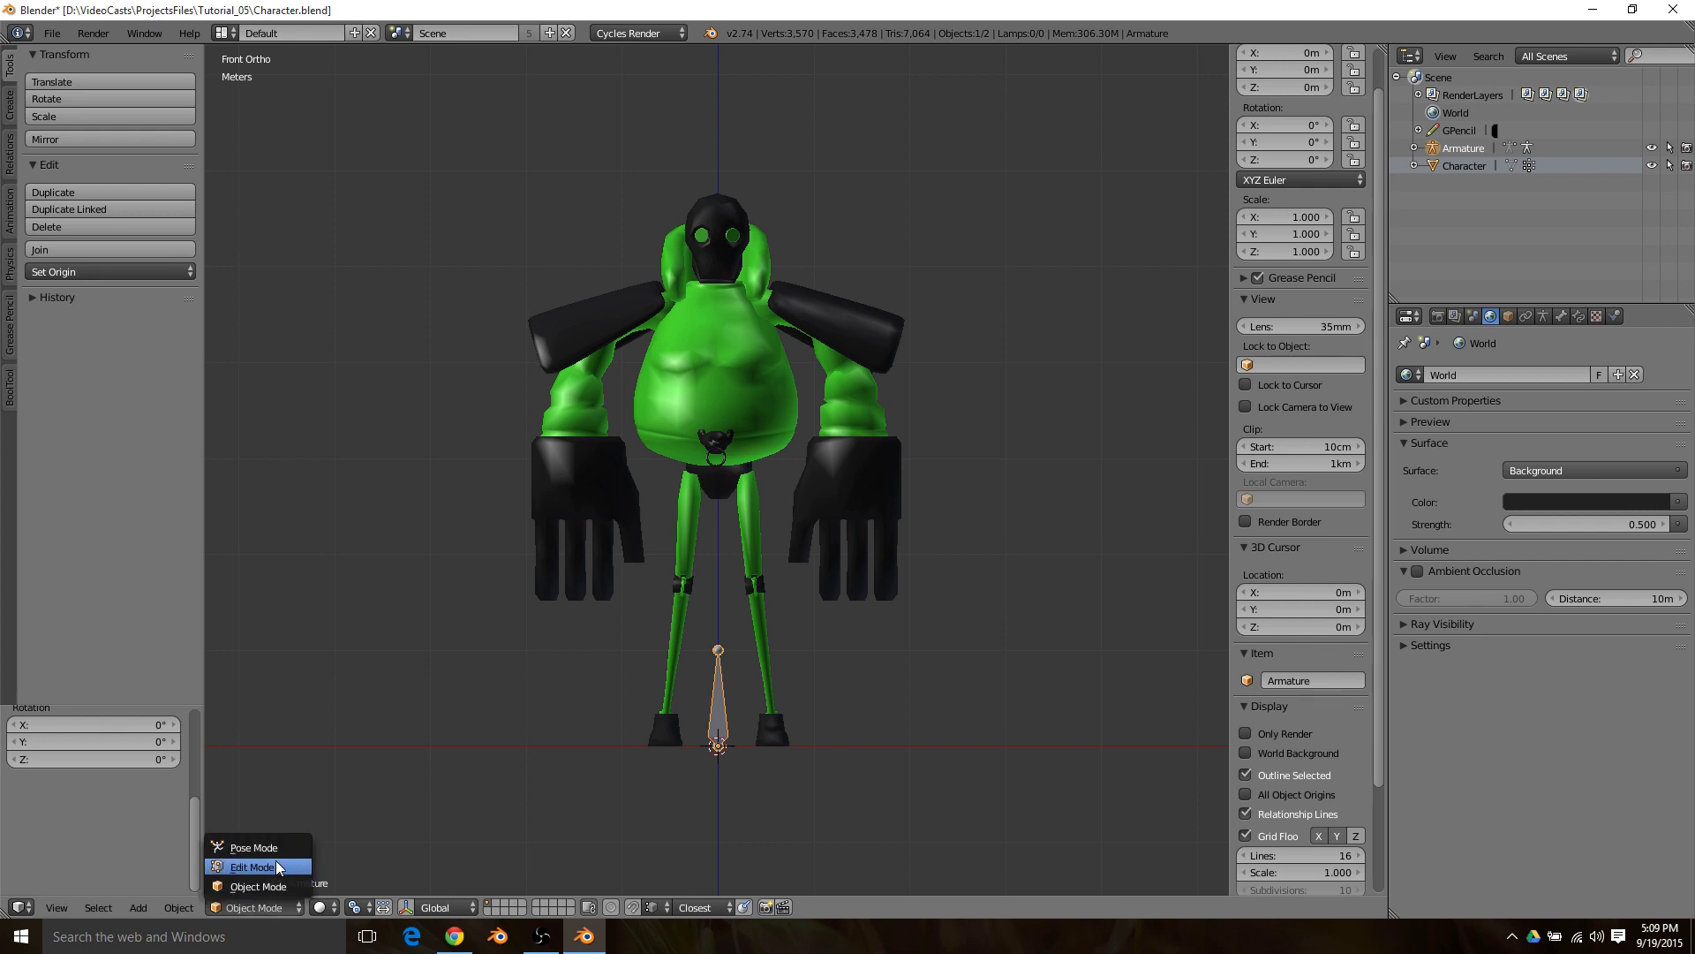
{"action": "left_click", "coordinate": [276, 866]}
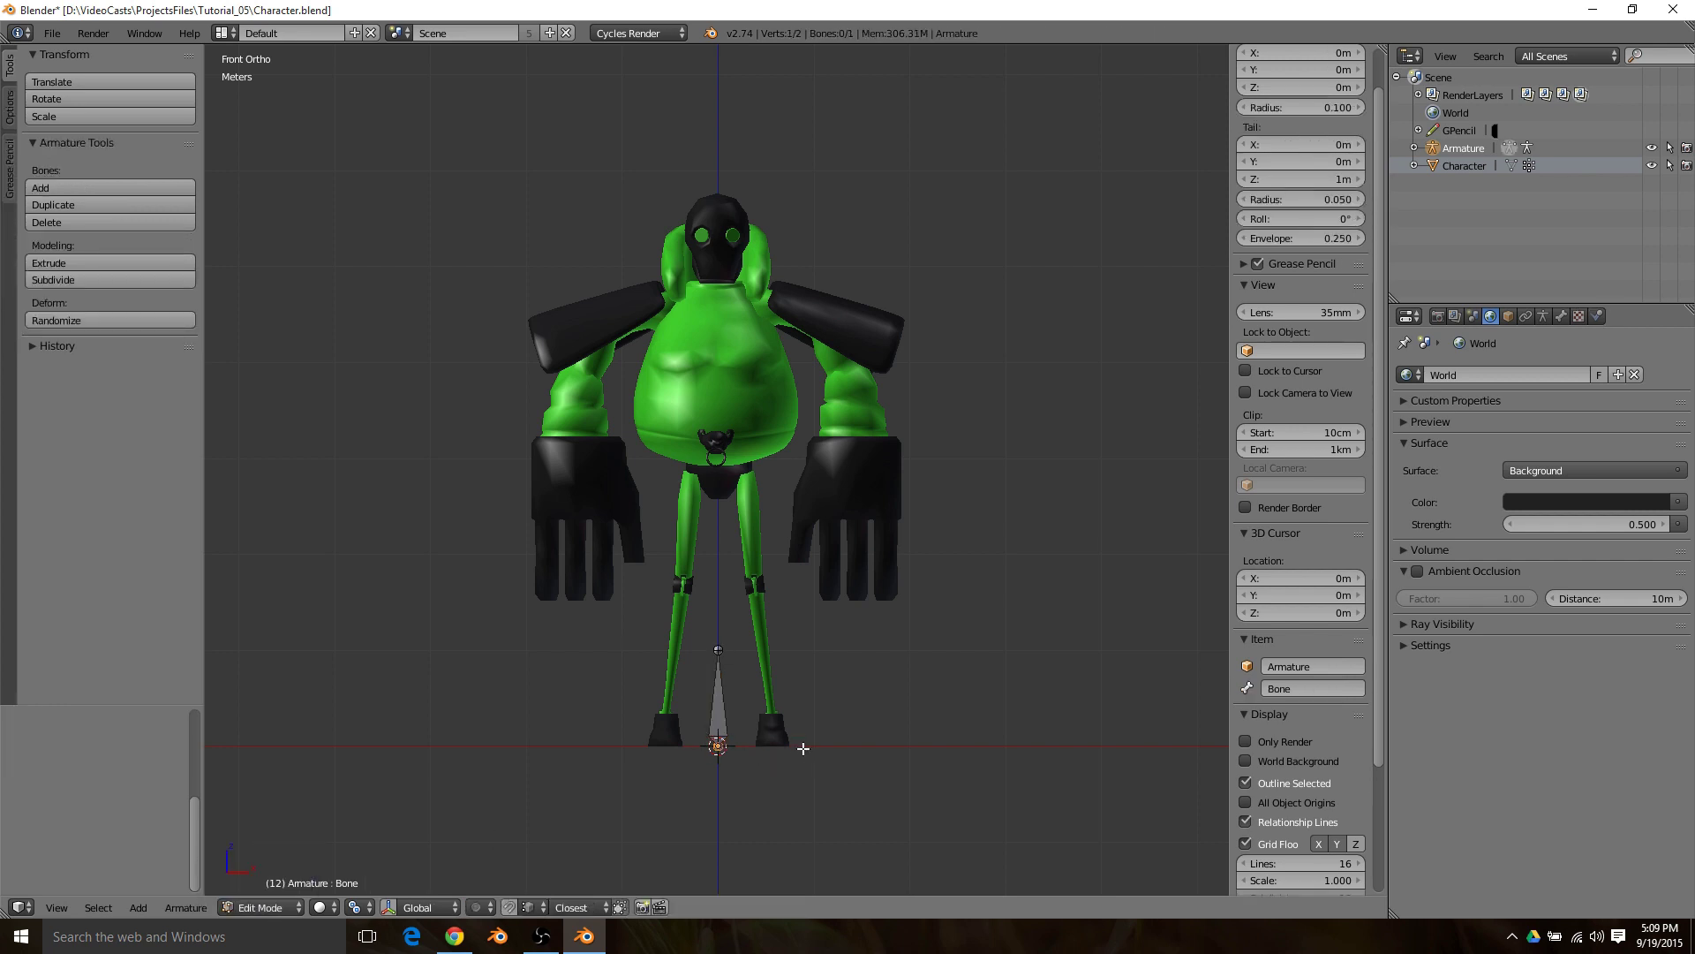
{"action": "key", "text": "g"}
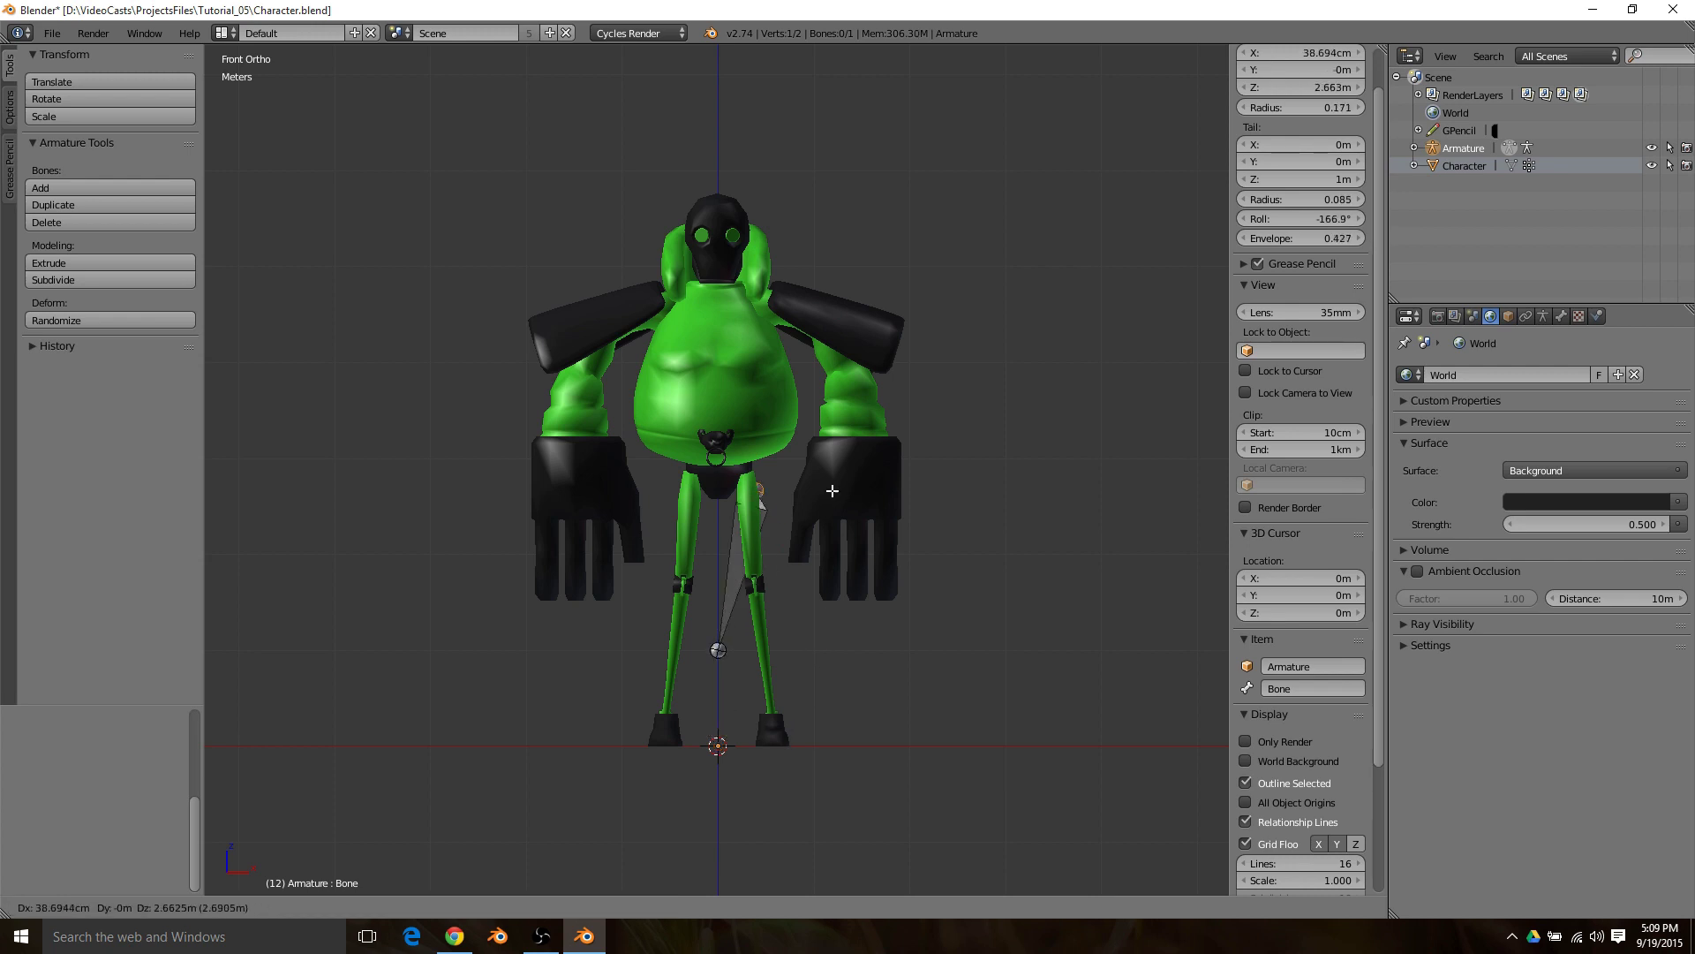
{"action": "left_click", "coordinate": [819, 473]}
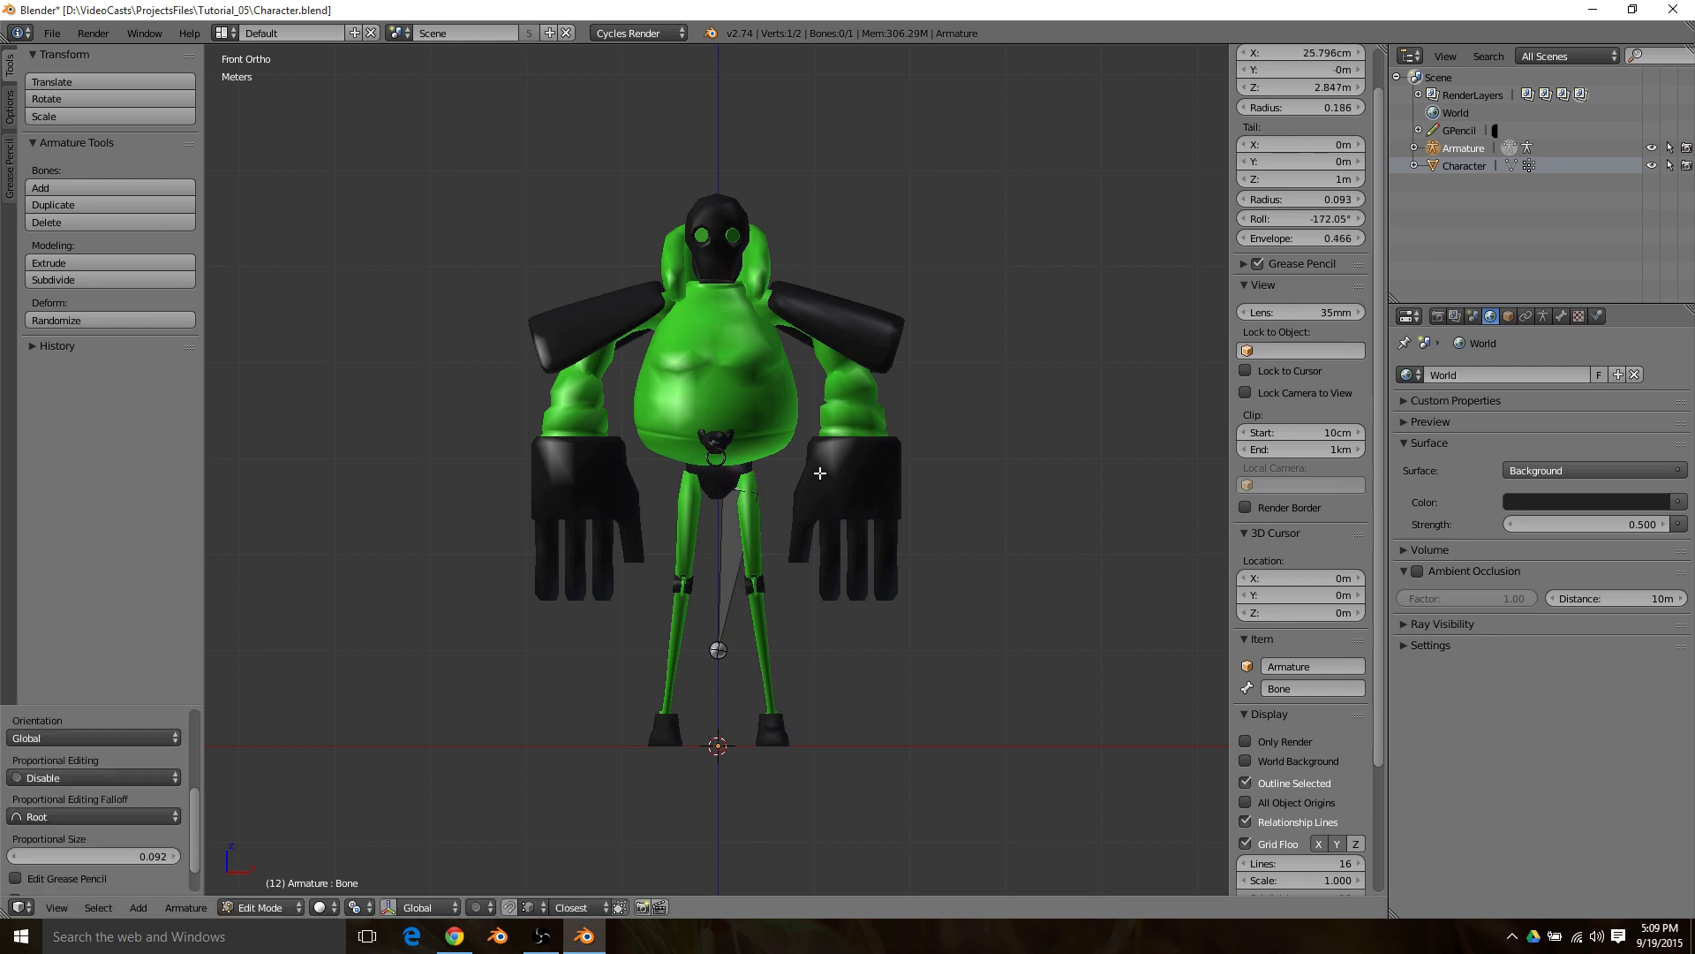
{"action": "right_click", "coordinate": [729, 649]}
{"action": "key", "text": "g"}
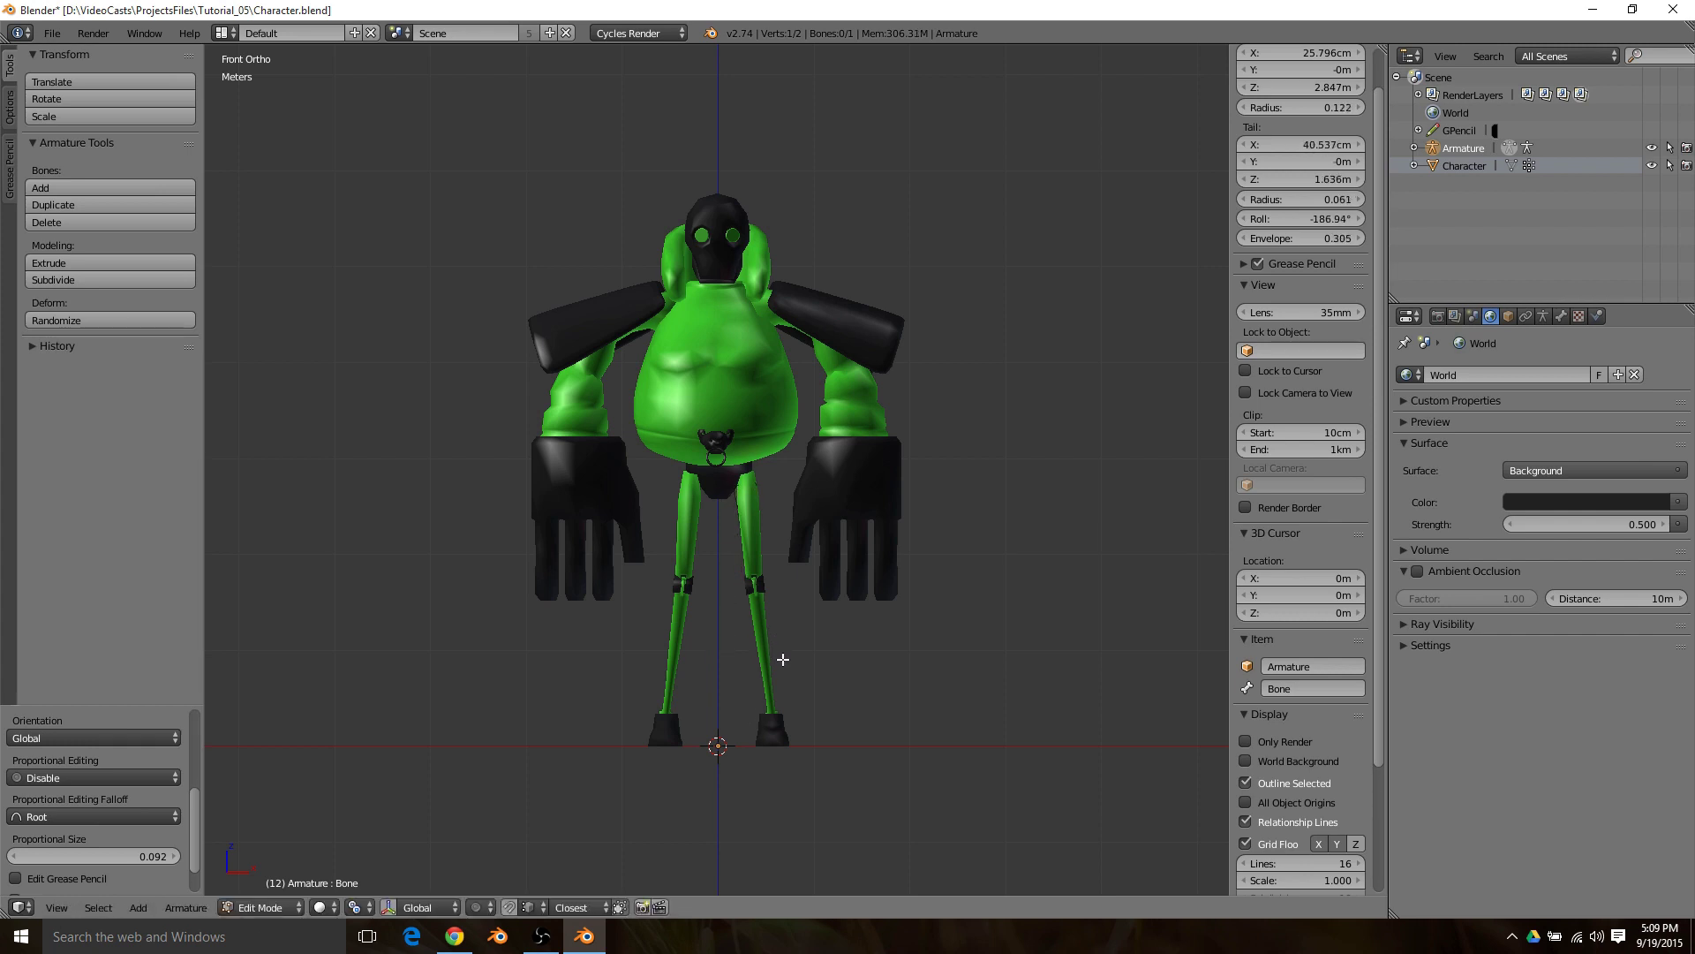
- Set the bone tail at the left knee and turn on X-Ray for the armature
{"action": "left_click", "coordinate": [783, 659]}
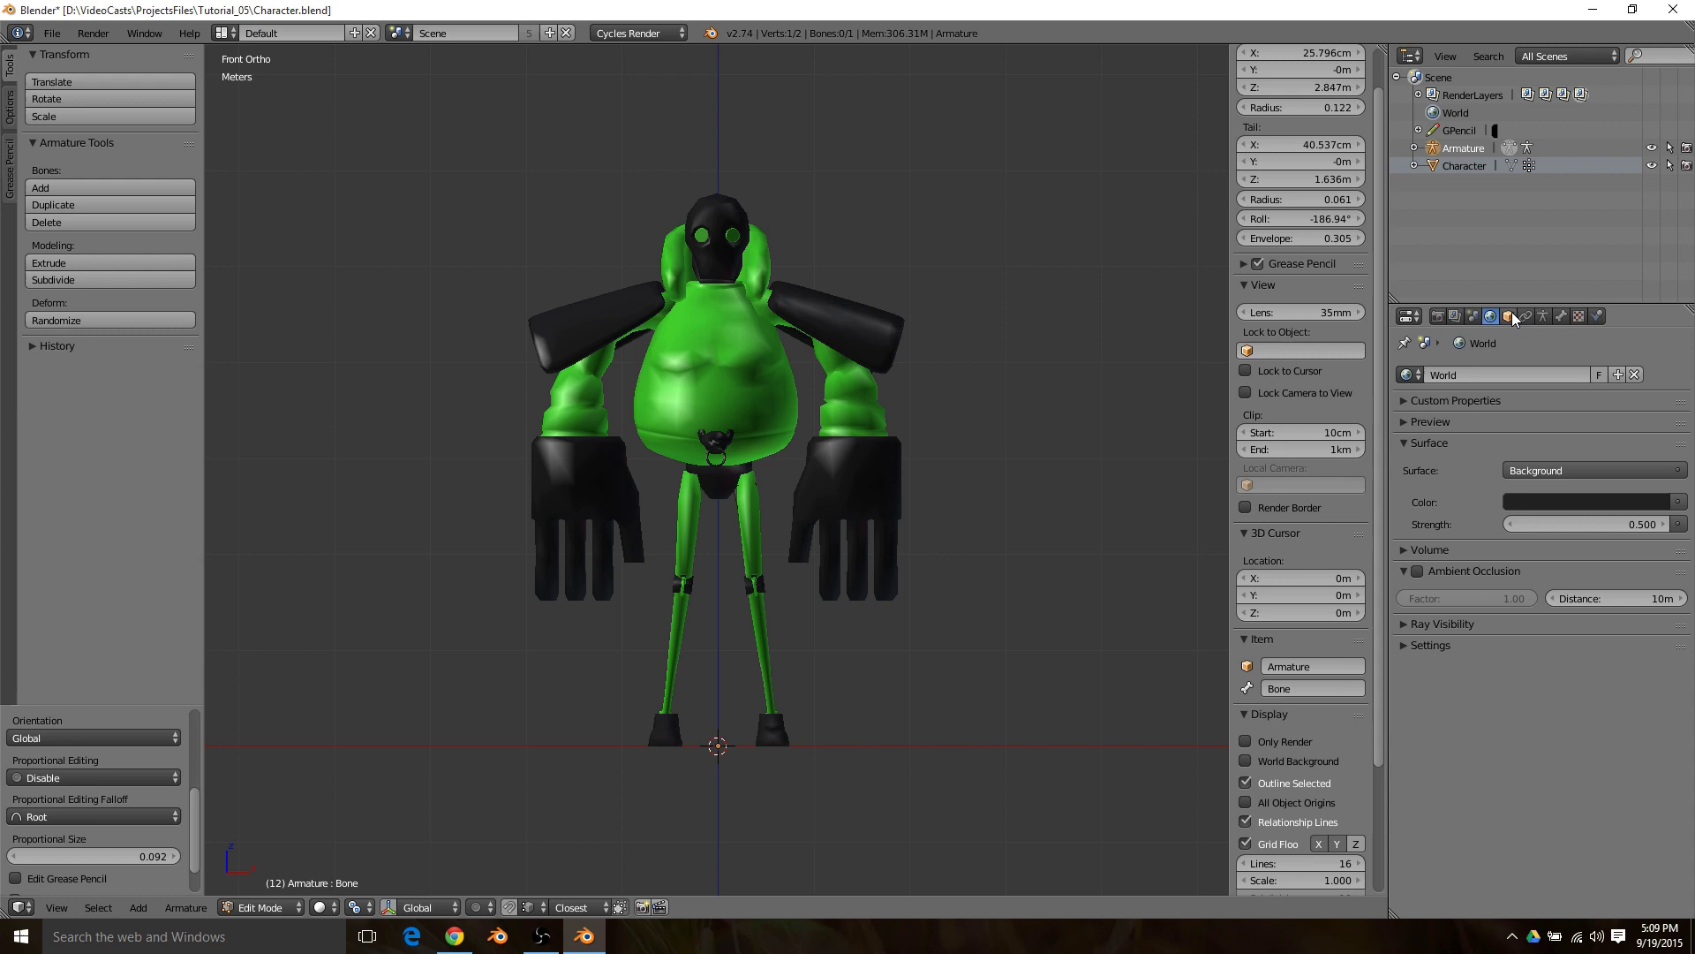
{"action": "left_click", "coordinate": [1544, 316]}
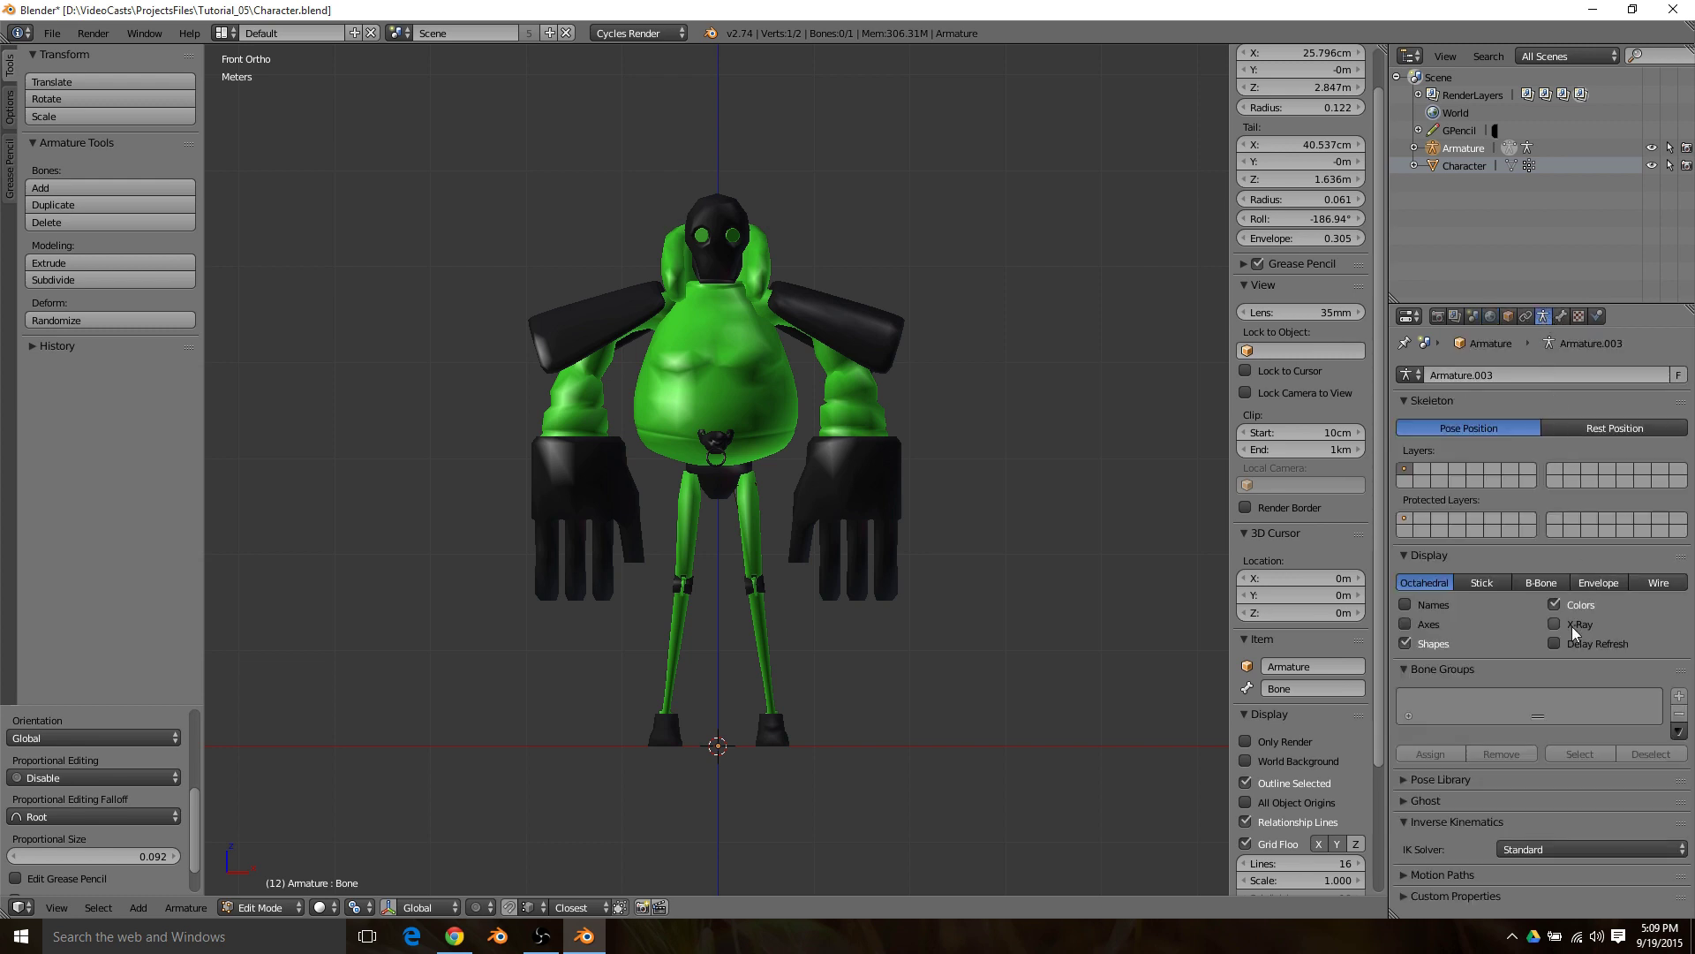
{"action": "left_click", "coordinate": [1554, 623]}
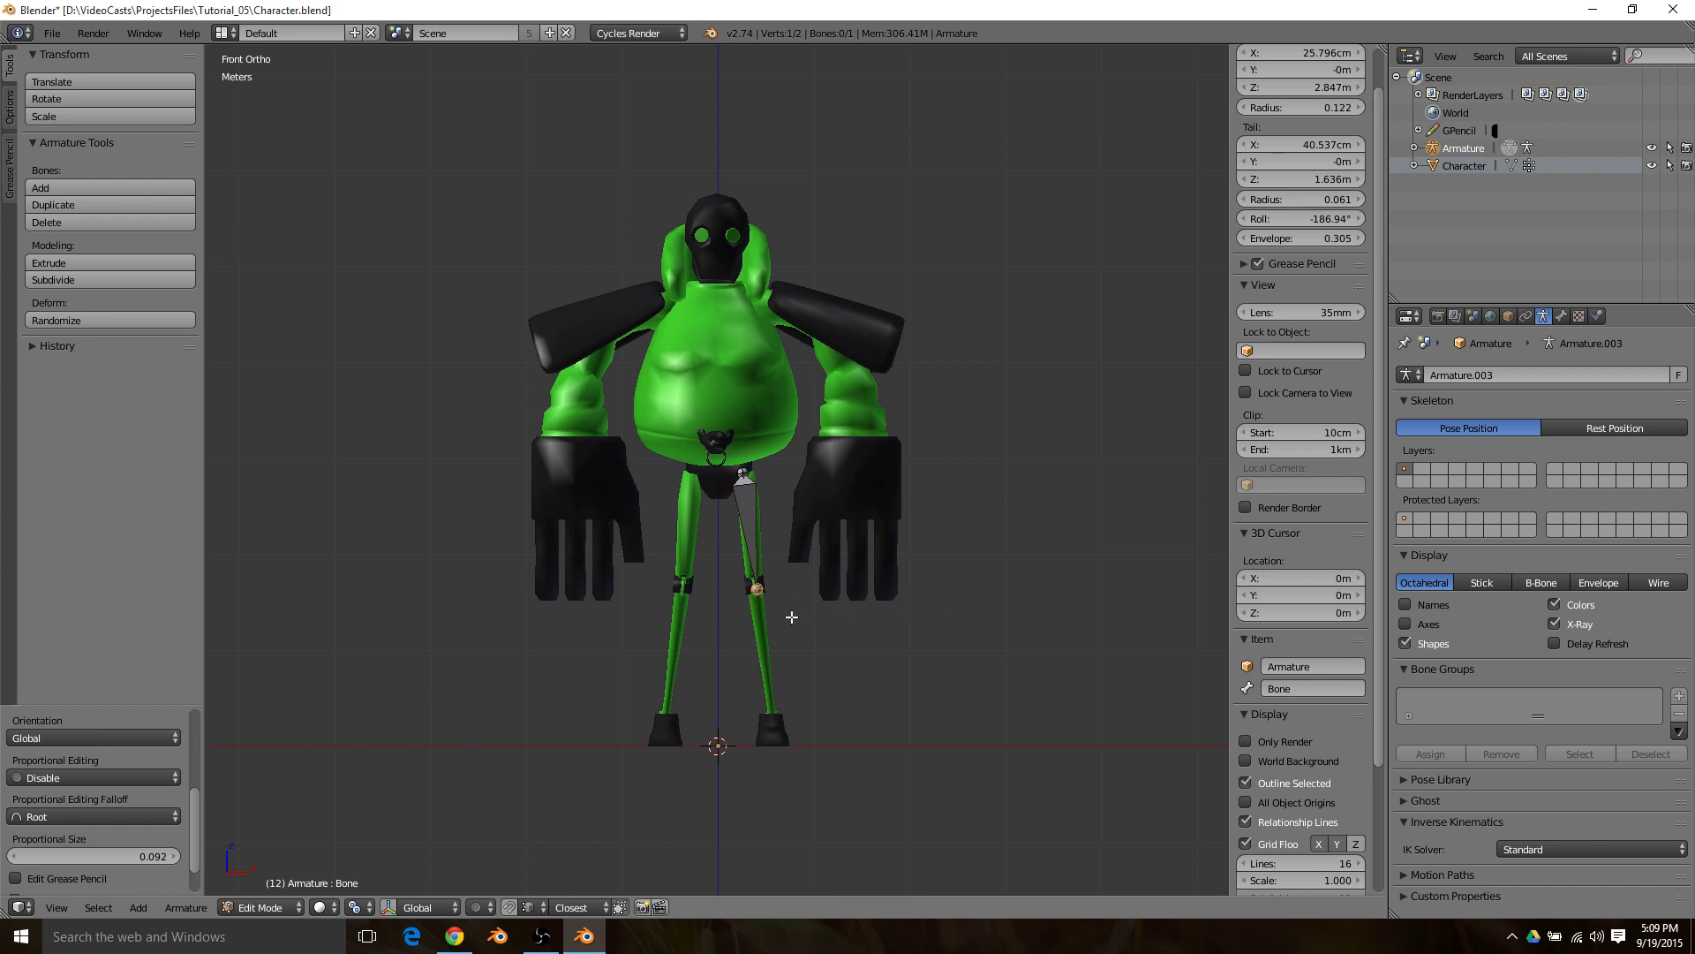
- Extrude a shin bone to the ankle and a small foot bone below it
{"action": "left_click", "coordinate": [773, 719], "text": "ctrl"}
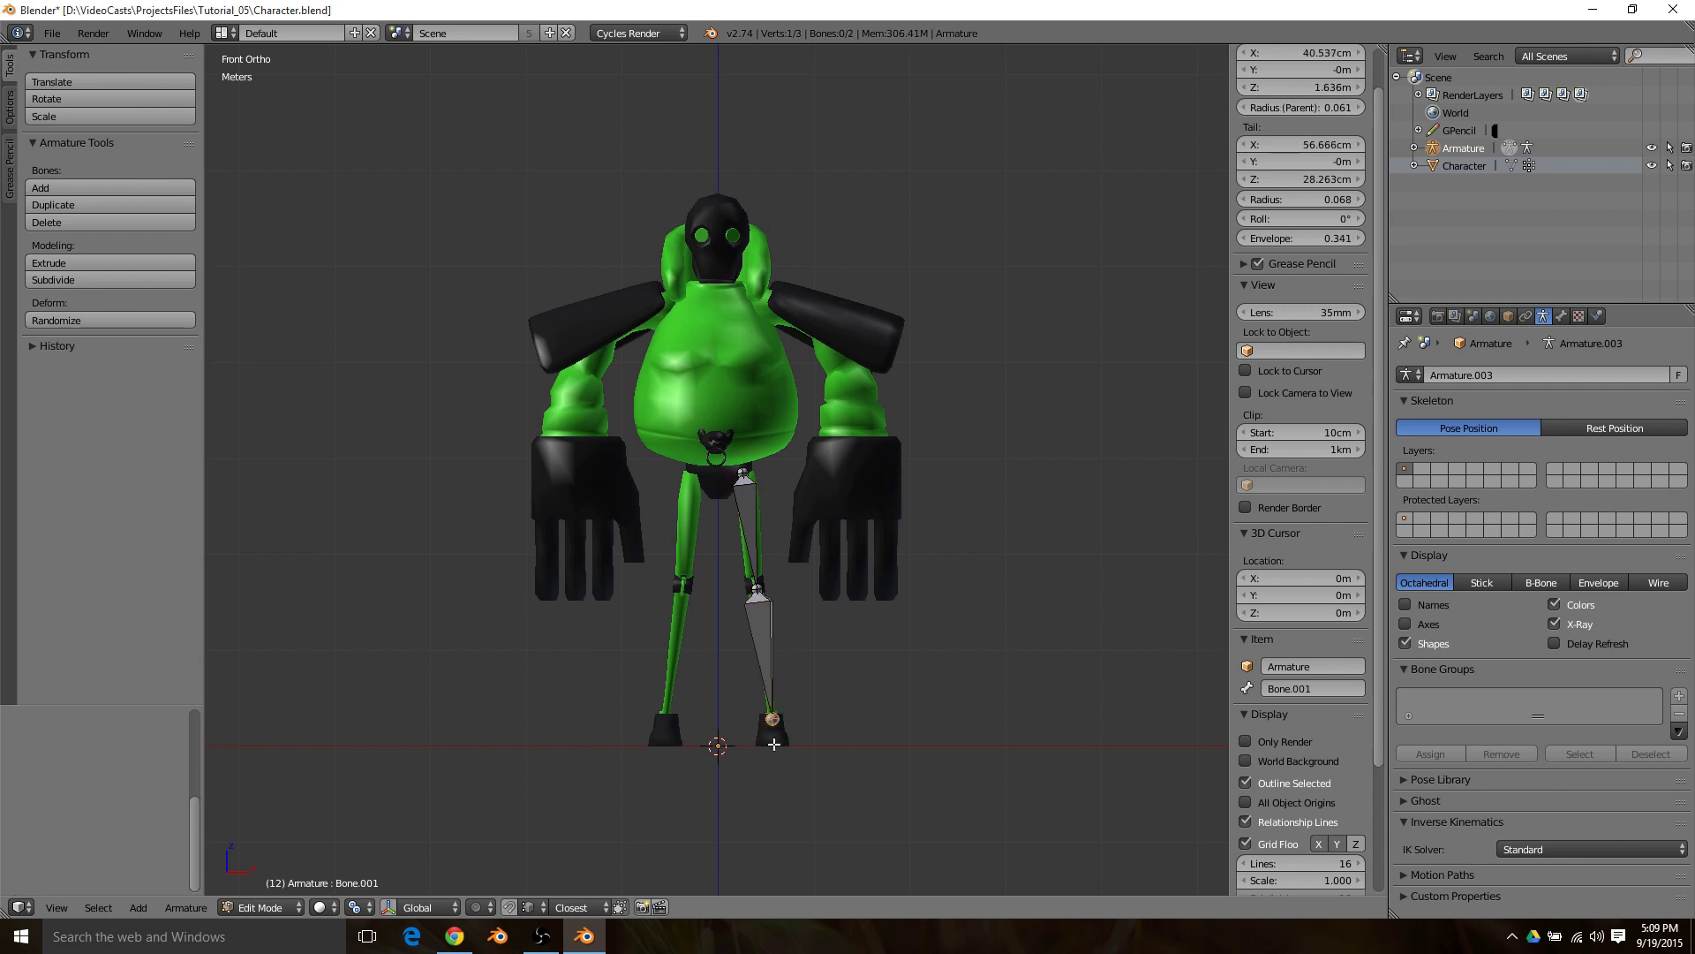
{"action": "left_click", "coordinate": [773, 744], "text": "ctrl"}
{"action": "key", "text": "KP_3"}
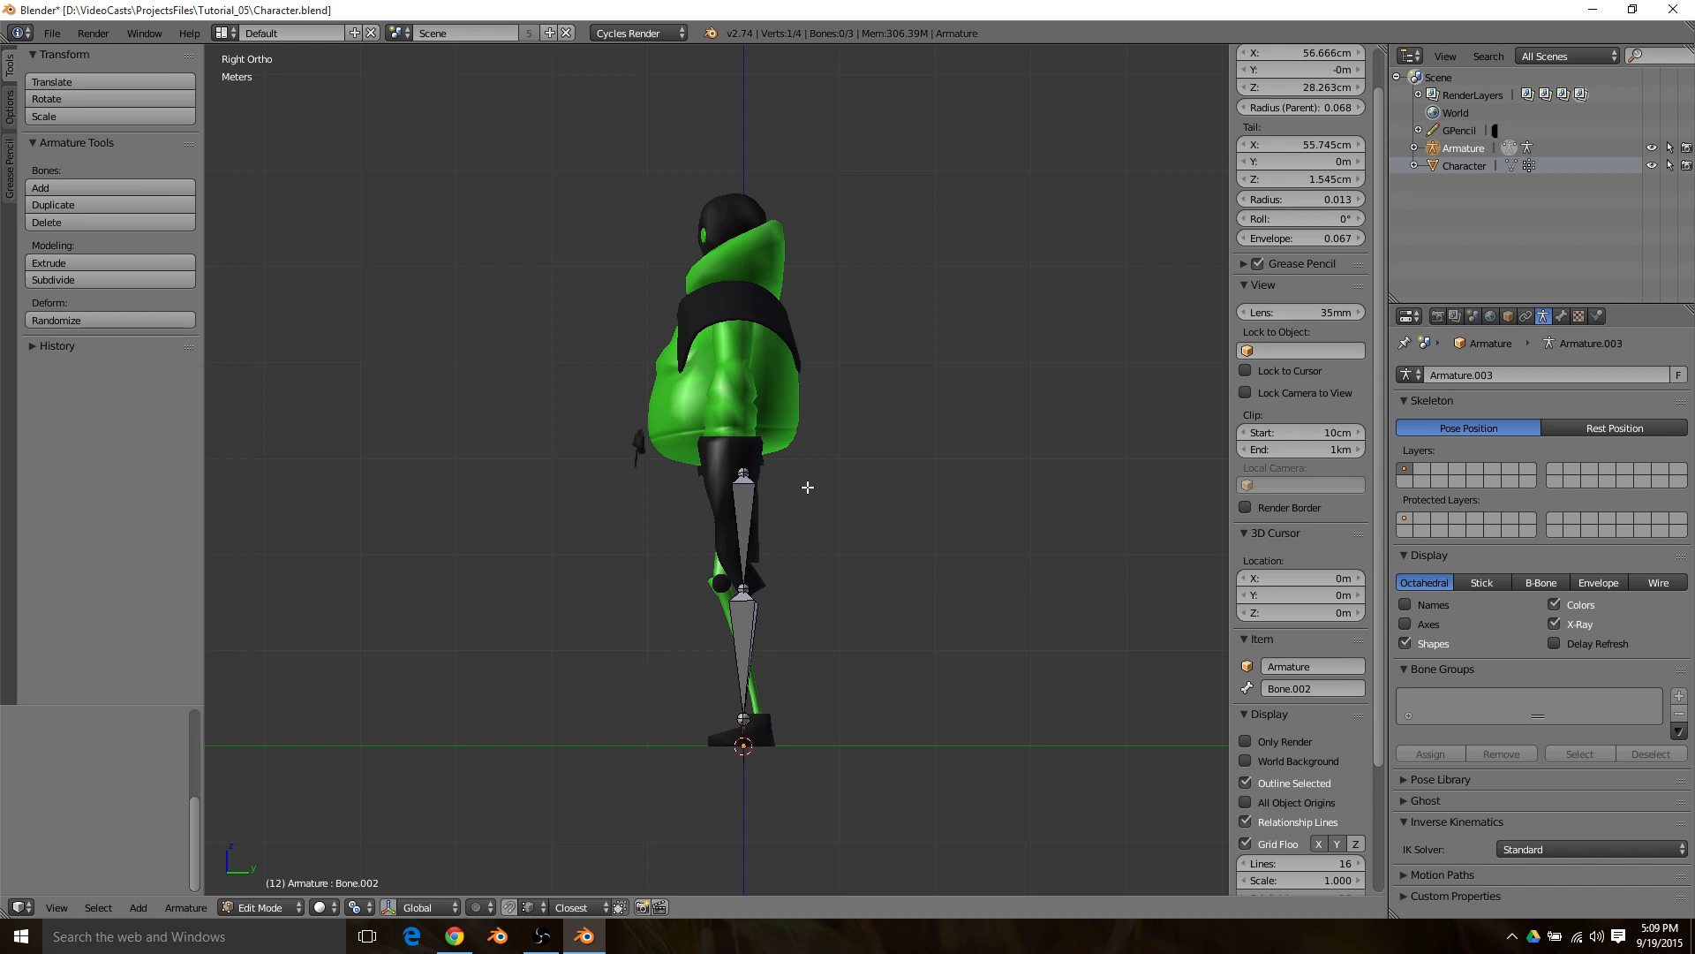
- In wireframe, move the hip joint into the leg and push the knee joint forward
{"action": "key", "text": "z"}
{"action": "right_click", "coordinate": [743, 473]}
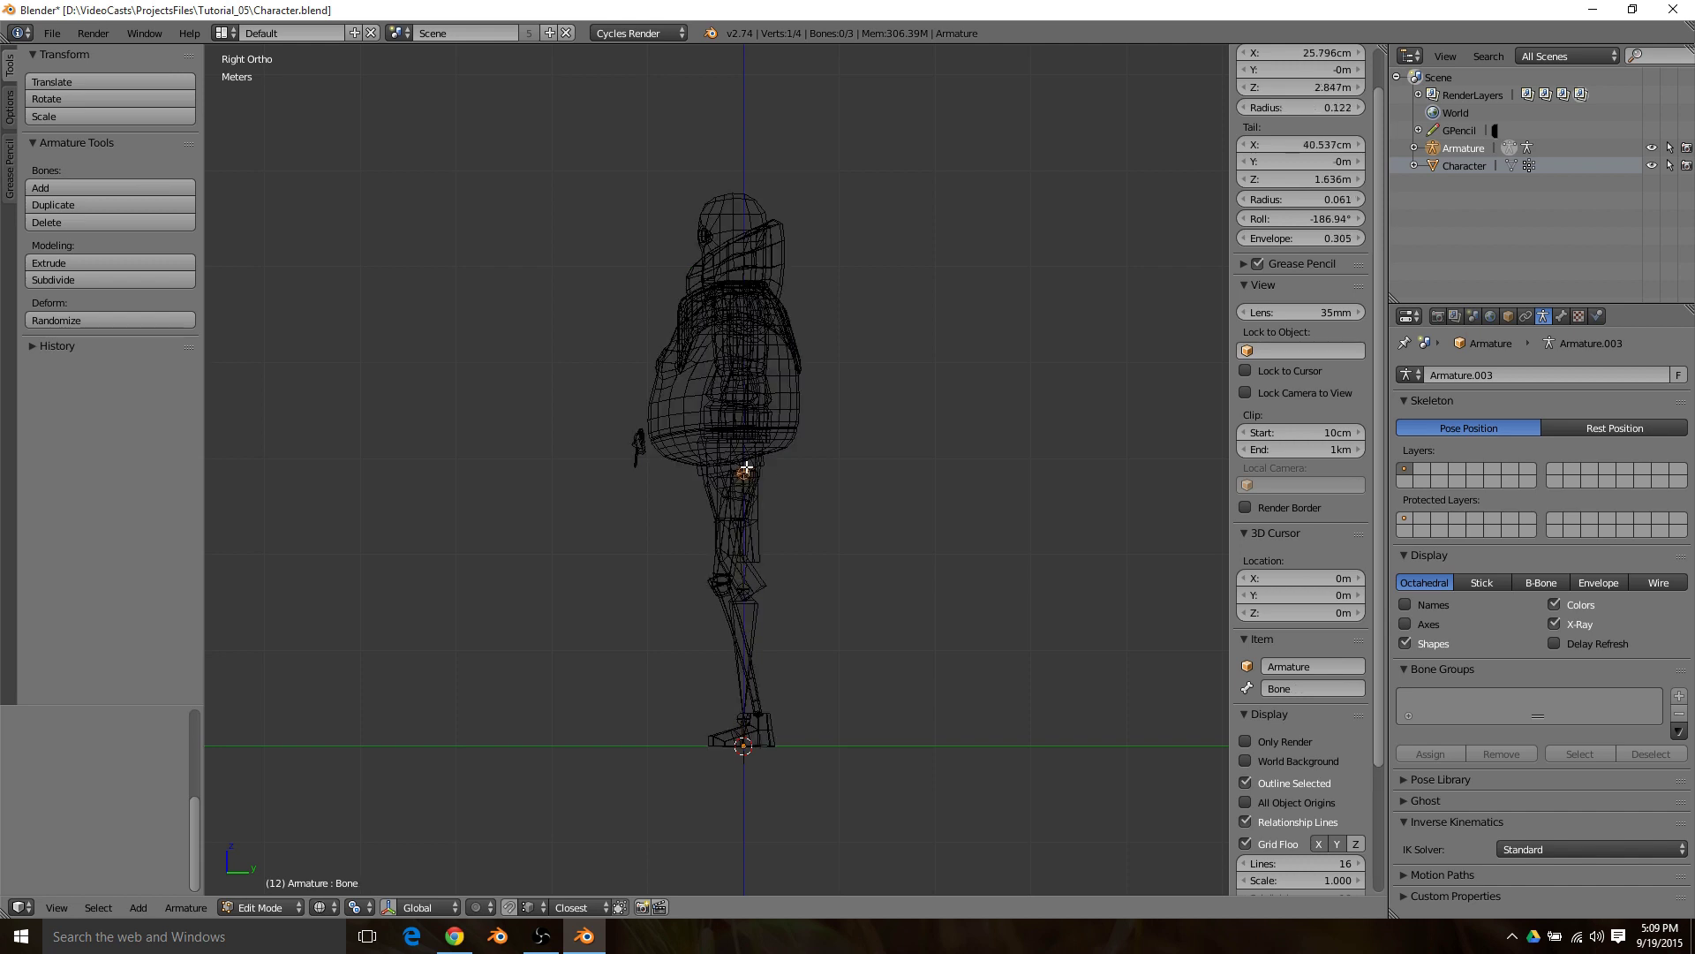
{"action": "scroll", "coordinate": [856, 511], "scroll_direction": "up", "scroll_amount": 5}
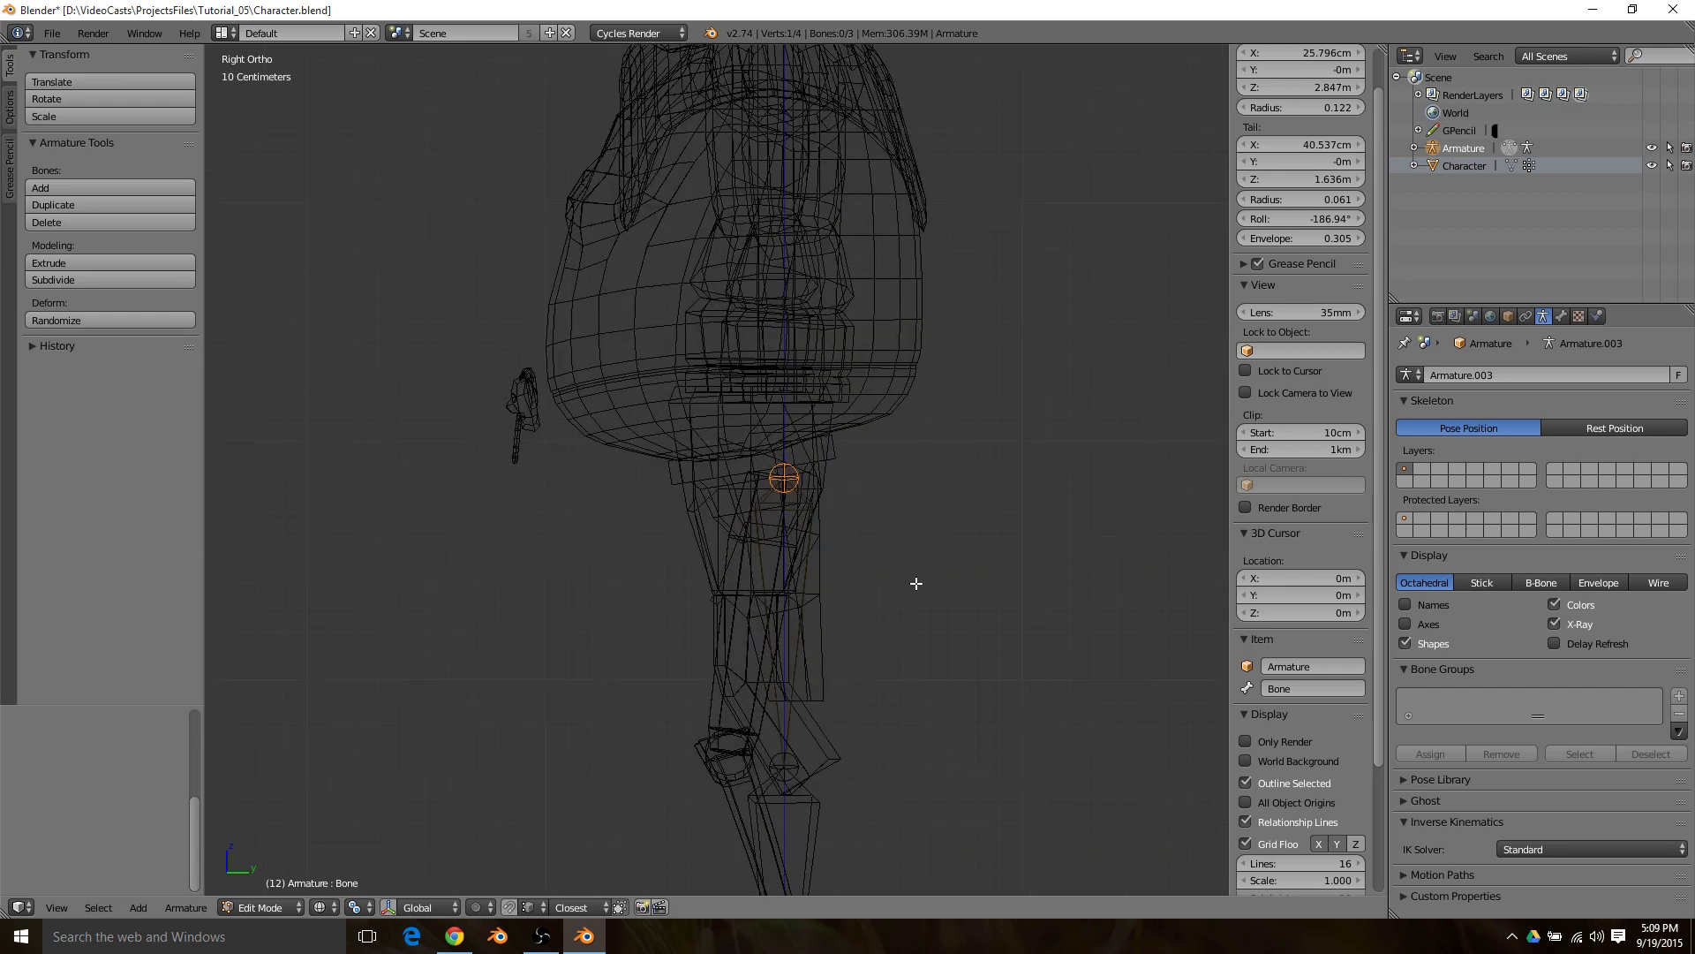
{"action": "scroll", "coordinate": [932, 496], "scroll_direction": "down", "scroll_amount": 3, "text": "shift"}
{"action": "scroll", "coordinate": [922, 436], "scroll_direction": "down", "scroll_amount": 2, "text": "shift"}
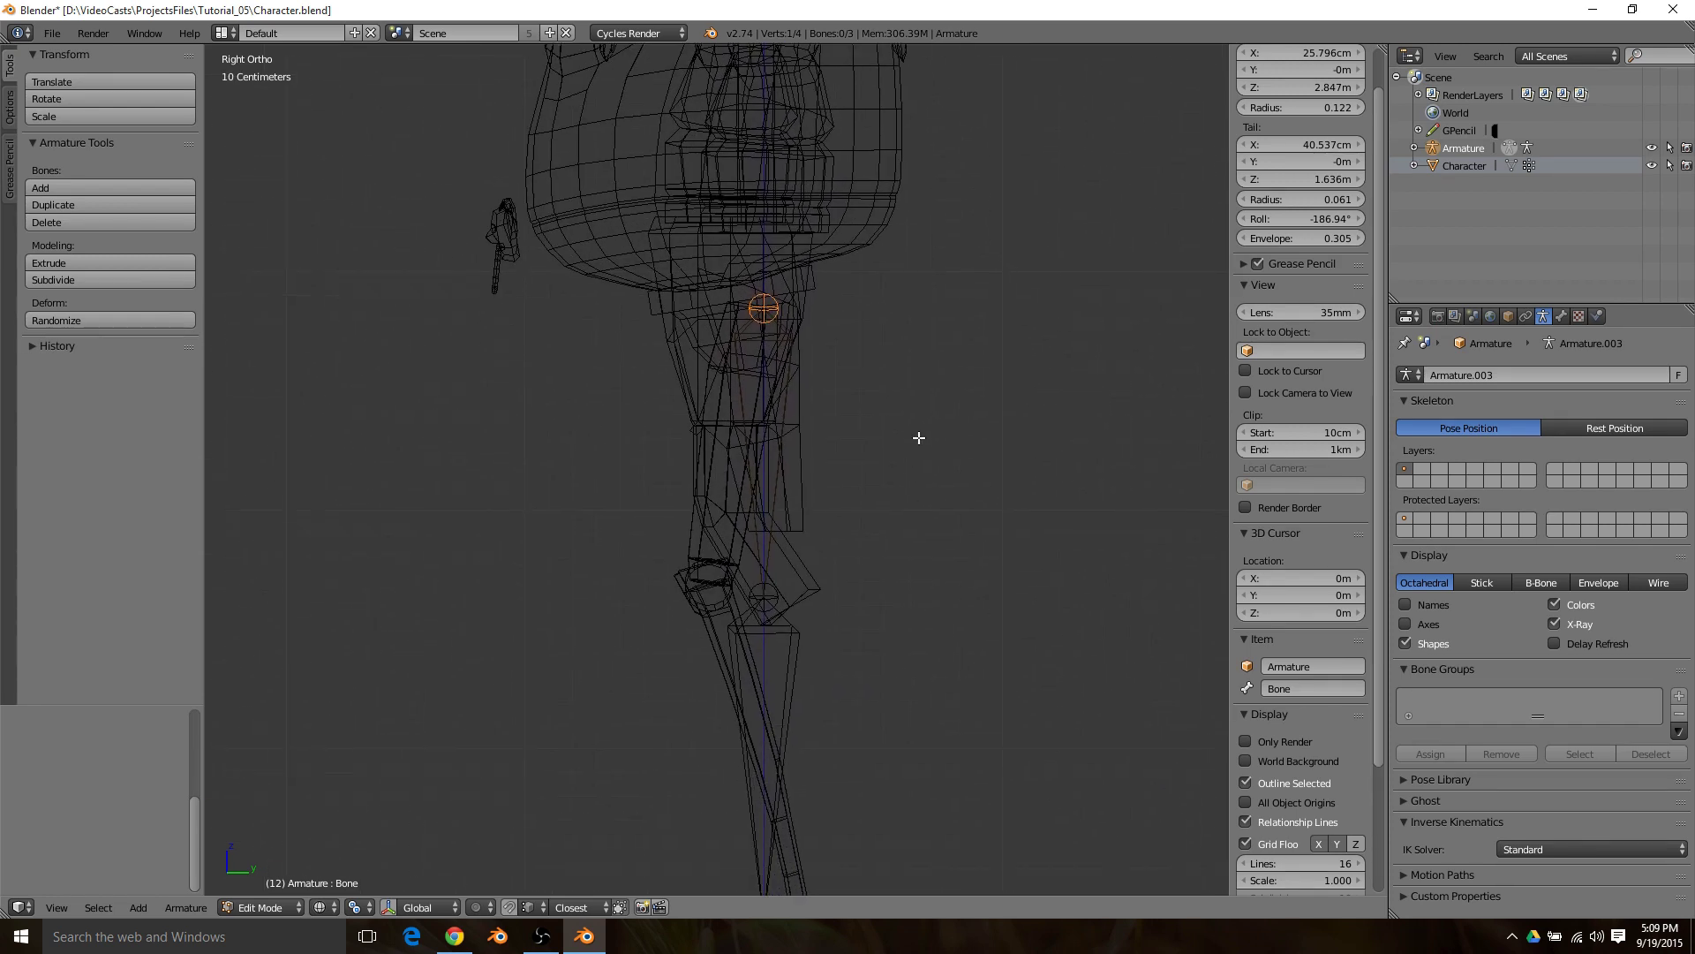
{"action": "key", "text": "g"}
{"action": "left_click", "coordinate": [894, 363]}
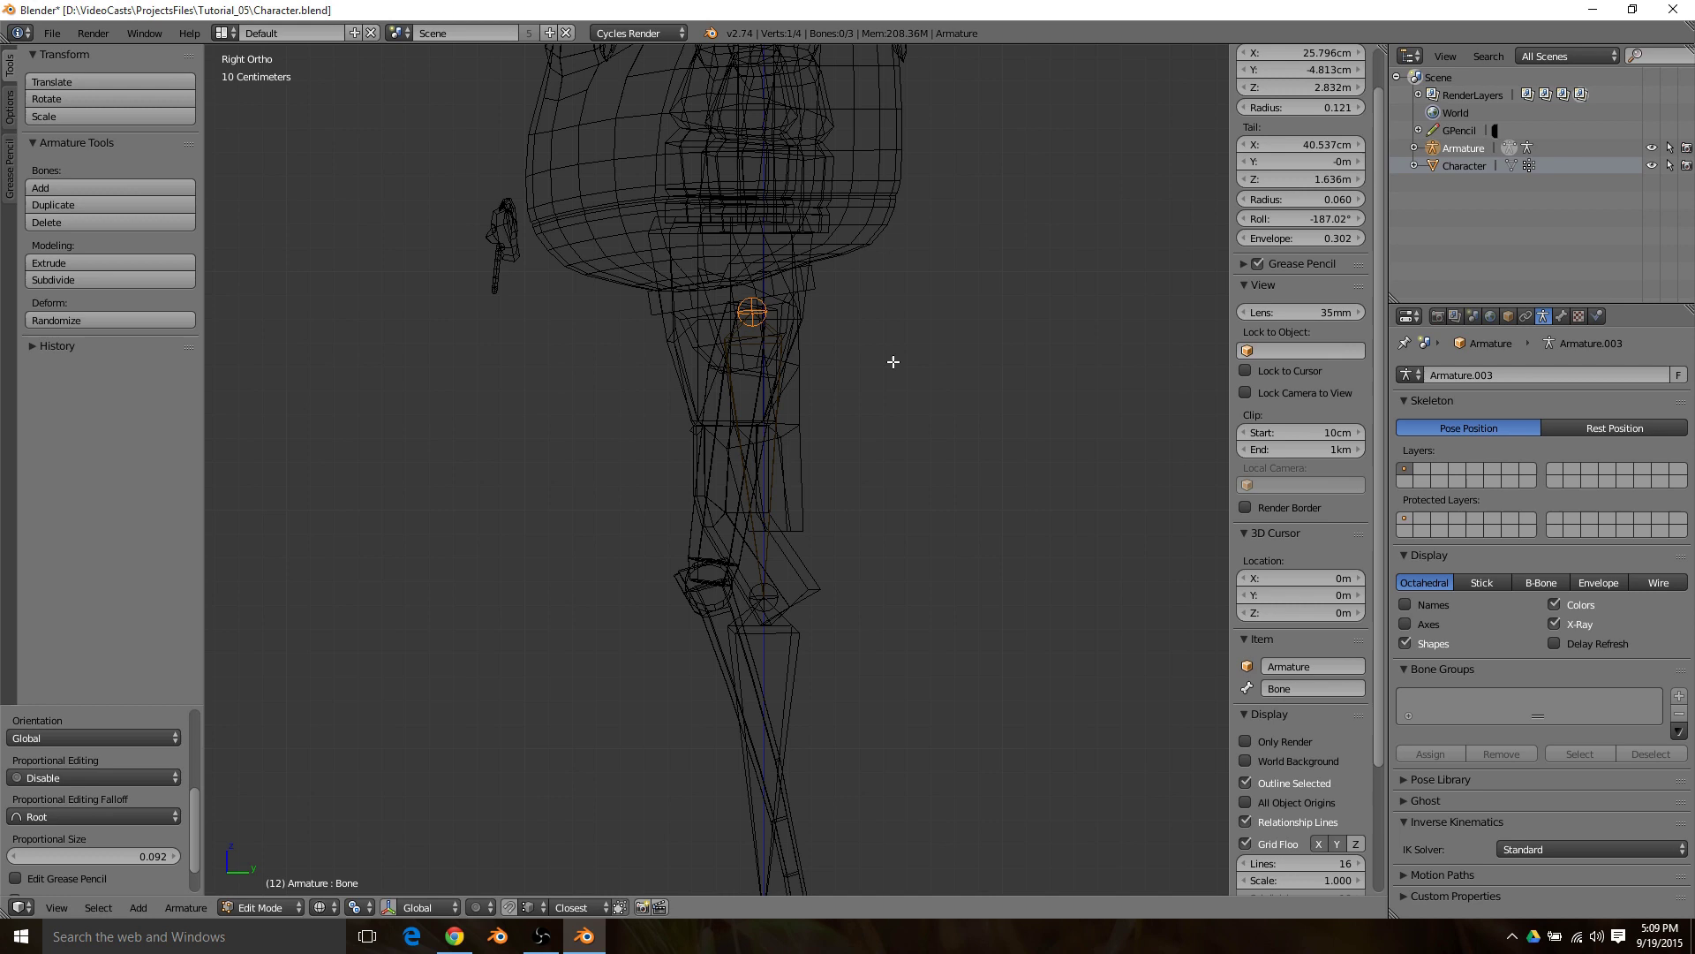
{"action": "right_click", "coordinate": [751, 608]}
{"action": "key", "text": "g"}
{"action": "left_click", "coordinate": [952, 586]}
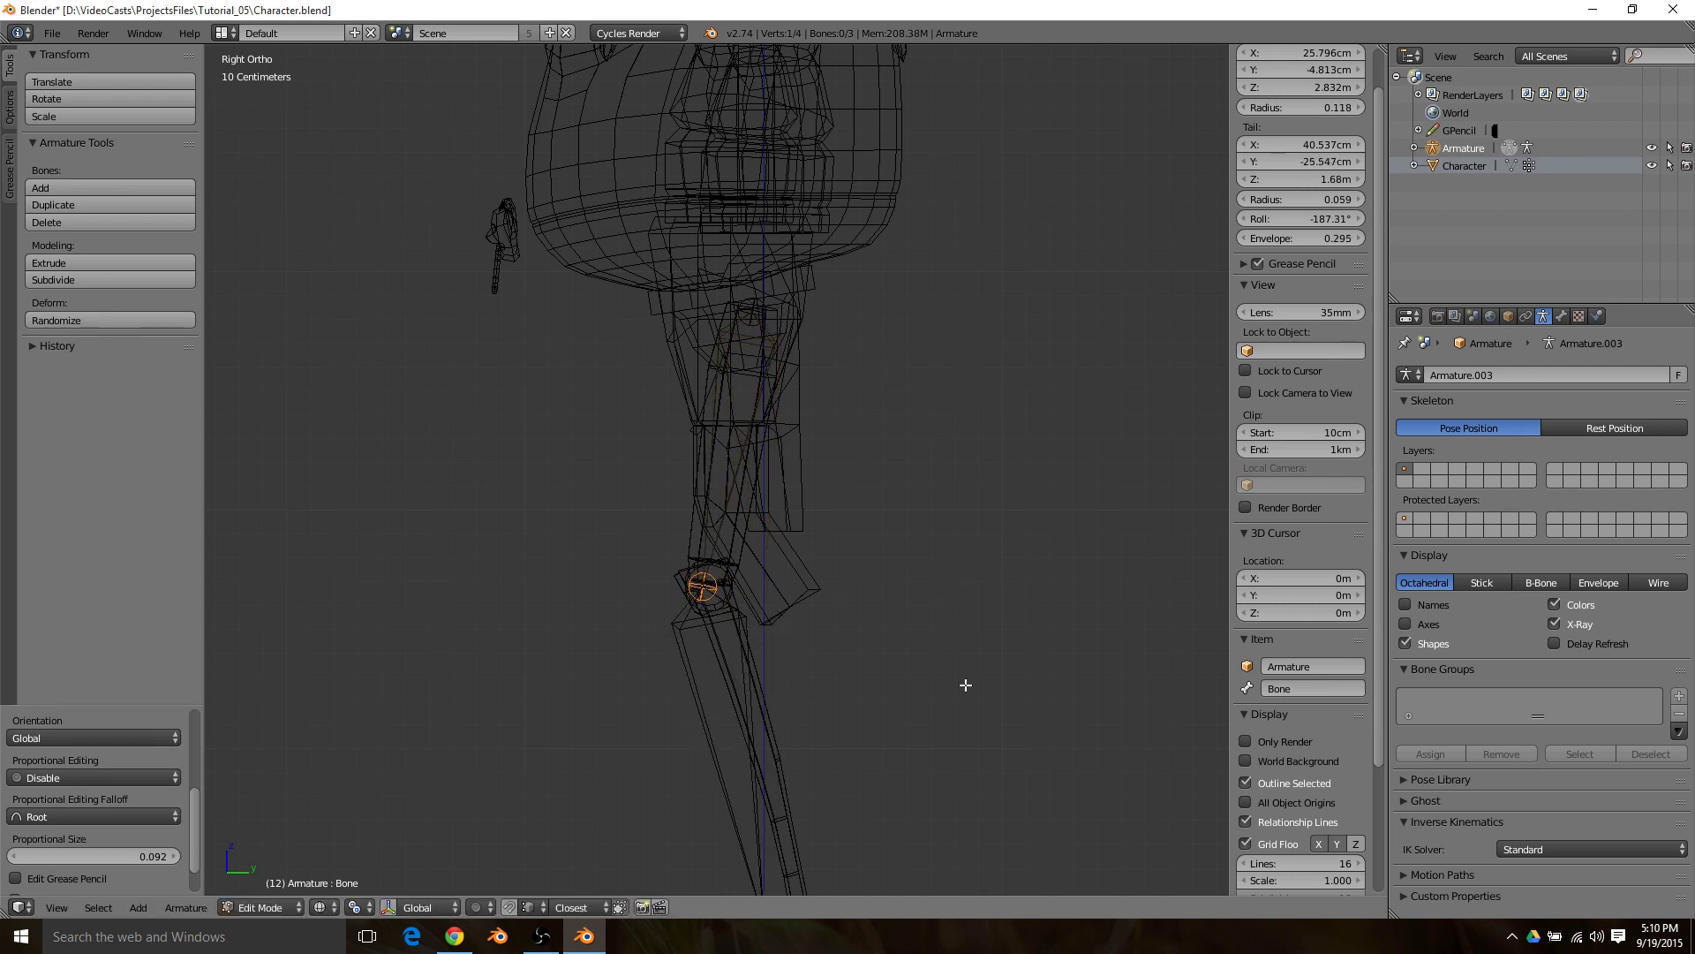
- Reposition the ankle joint and stretch the foot bone out to the toe, back in solid shading
{"action": "middle_click_drag", "start_coordinate": [977, 784], "coordinate": [898, 217], "text": "shift"}
{"action": "right_click", "coordinate": [712, 506]}
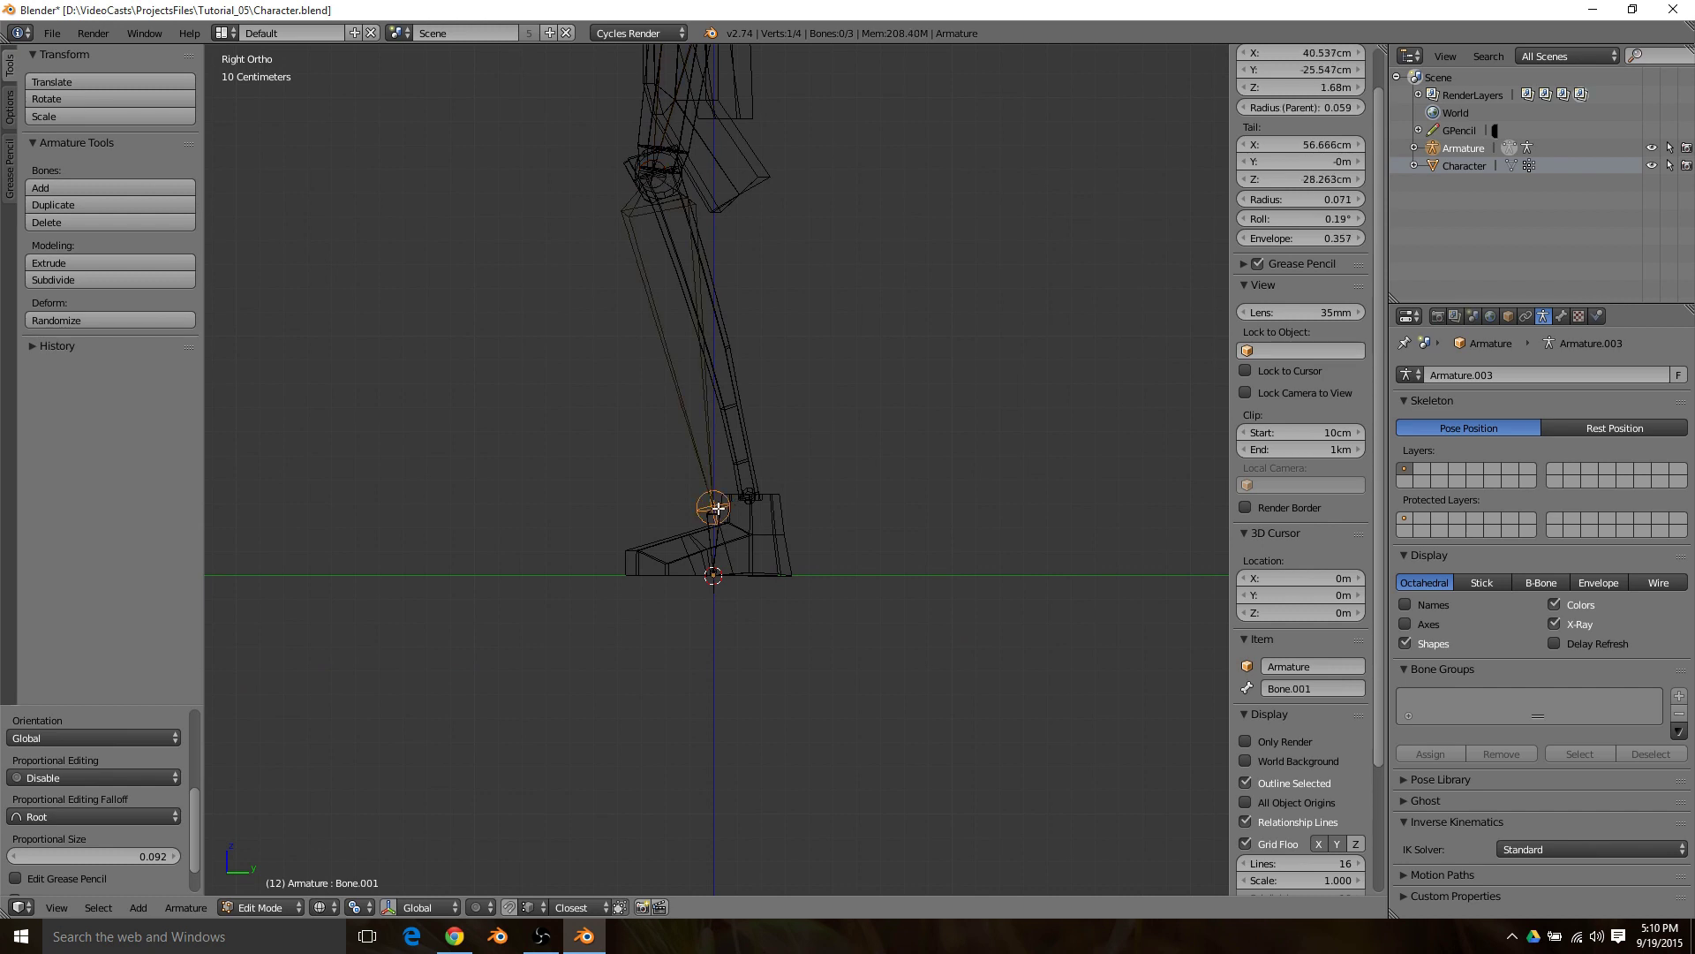
{"action": "key", "text": "g"}
{"action": "left_click", "coordinate": [761, 495]}
{"action": "right_click", "coordinate": [715, 576]}
{"action": "key", "text": "g"}
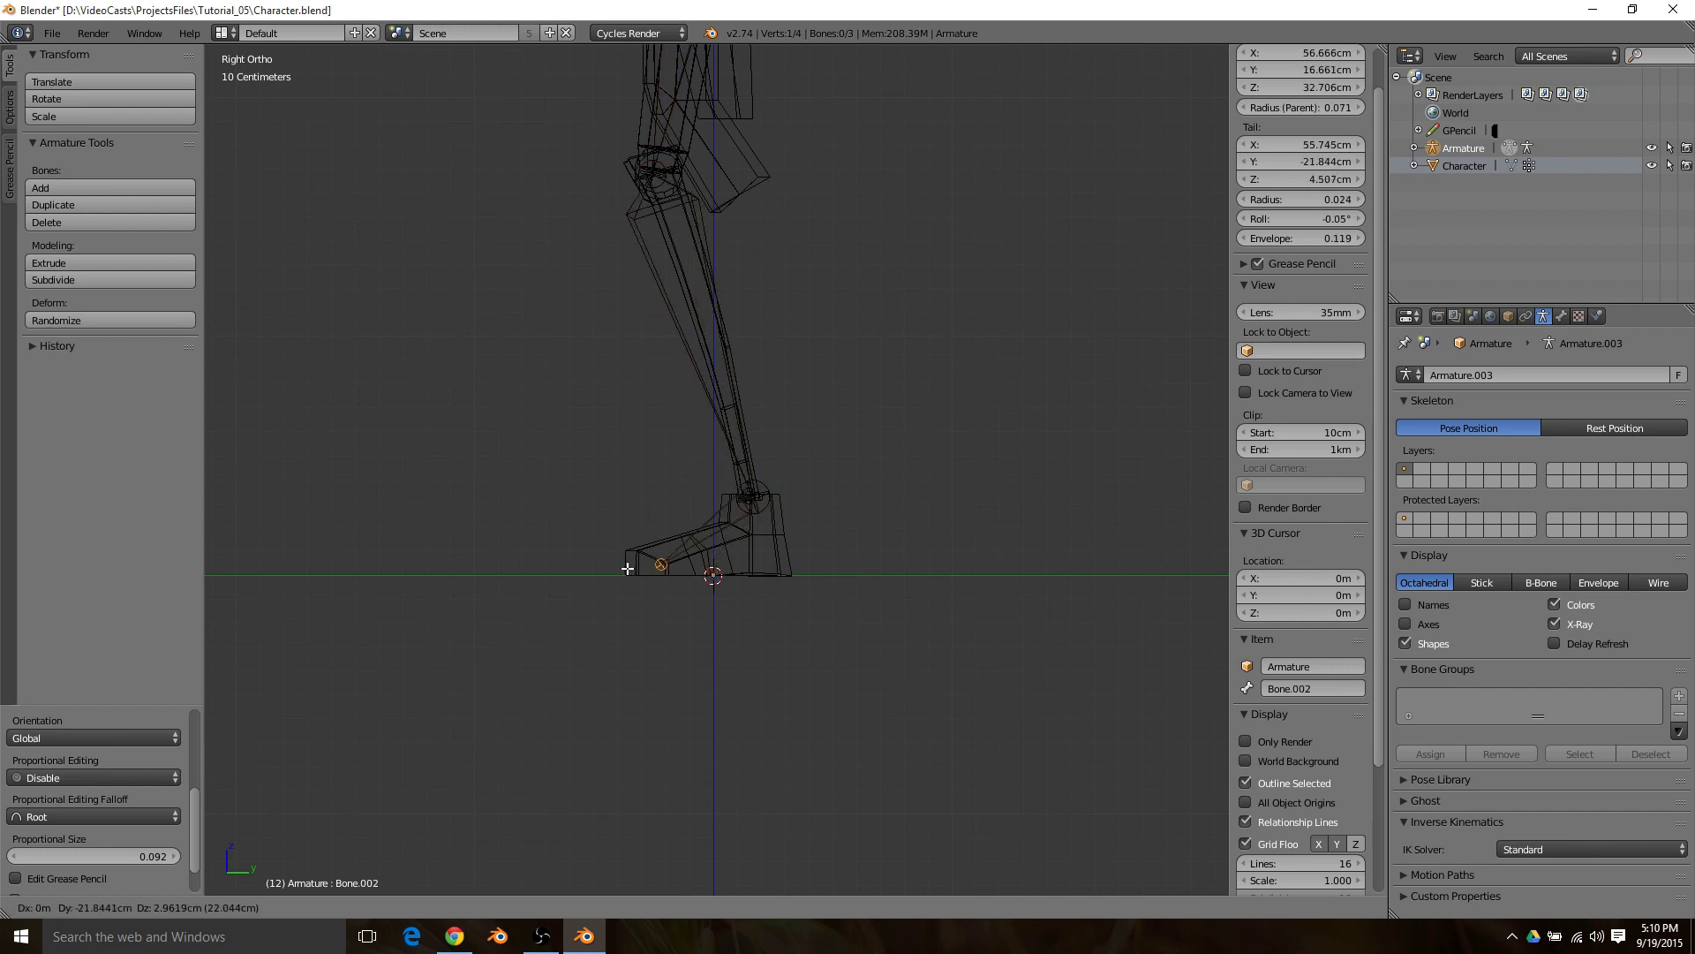
{"action": "left_click", "coordinate": [594, 576]}
{"action": "key", "text": "z"}
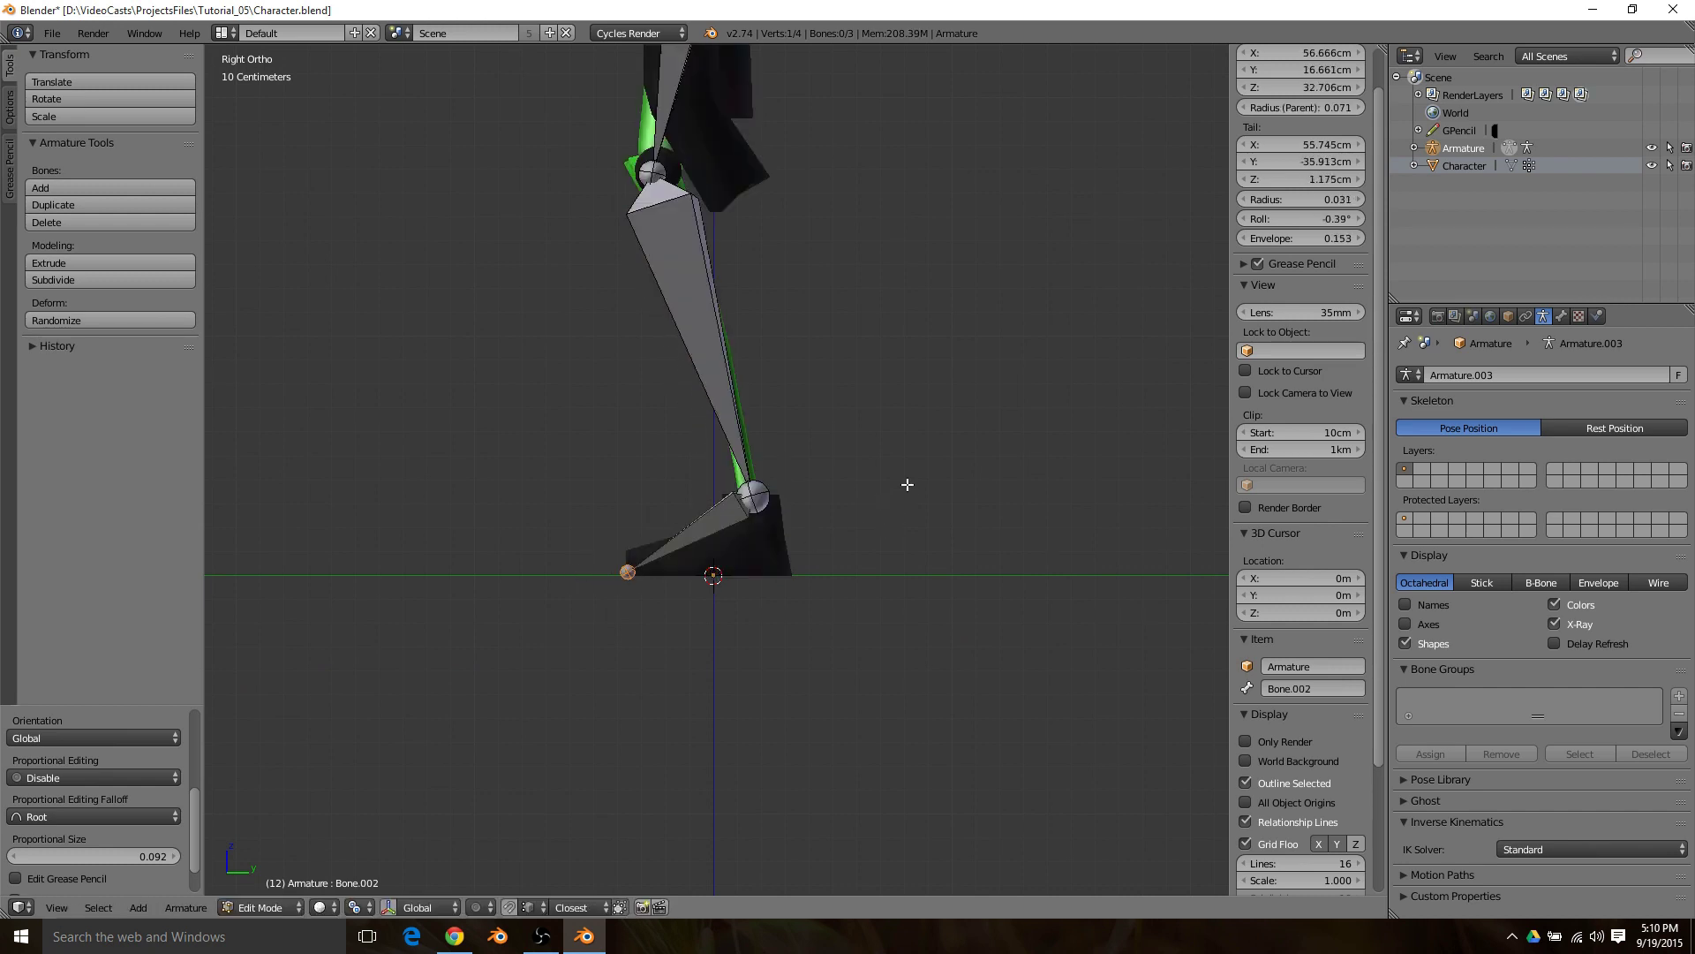
{"action": "mouse_move", "coordinate": [636, 402]}
{"action": "middle_mouse_down"}
{"action": "mouse_move", "coordinate": [835, 492]}
{"action": "mouse_move", "coordinate": [861, 476]}
{"action": "middle_mouse_up"}
- Rename the thigh bone to L_Thigh in the Bone properties
{"action": "scroll", "coordinate": [893, 454], "scroll_direction": "down", "scroll_amount": 3}
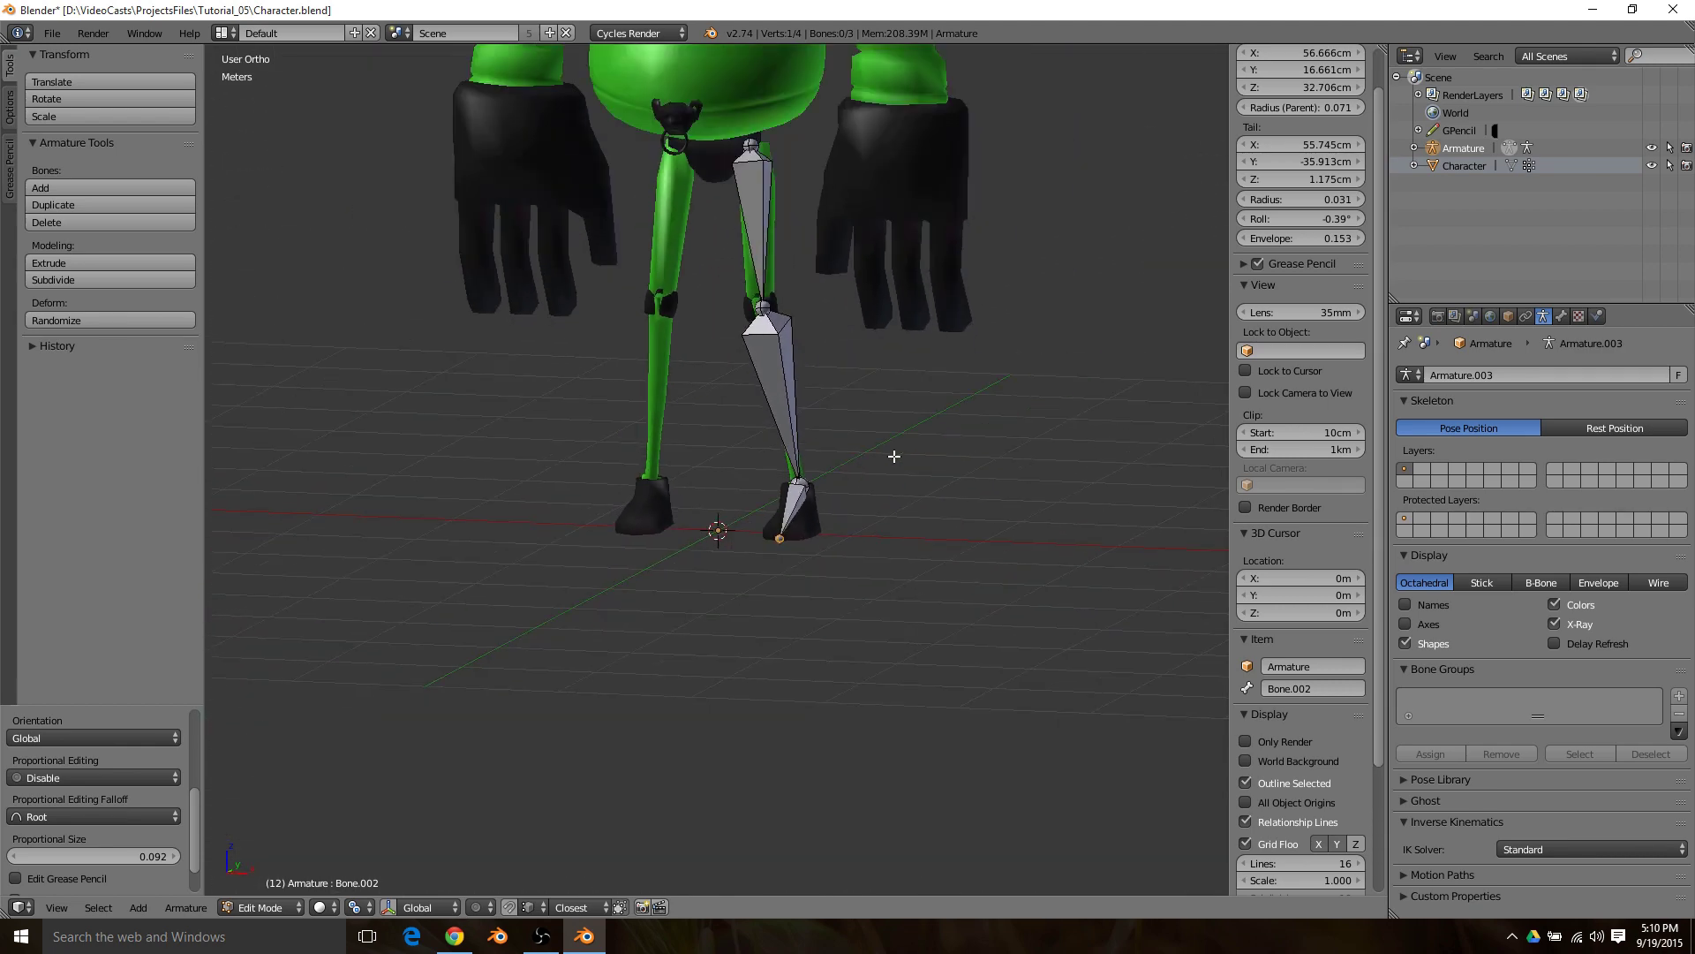
{"action": "middle_click_drag", "start_coordinate": [905, 322], "coordinate": [858, 476]}
{"action": "right_click", "coordinate": [735, 300]}
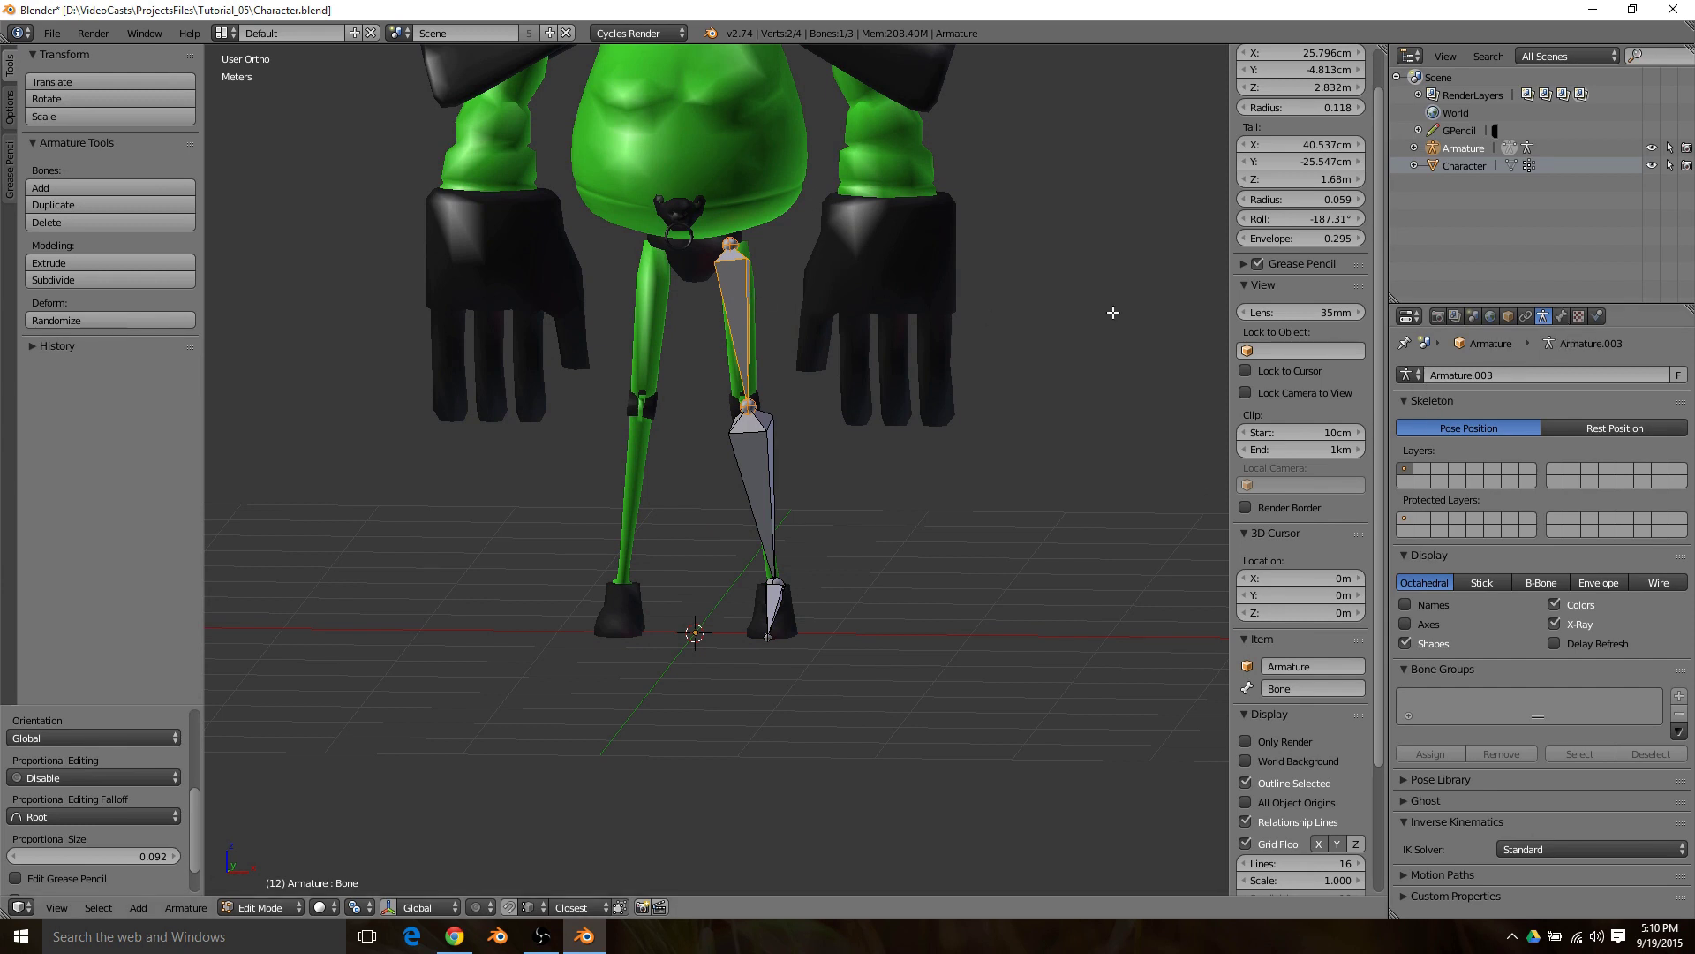
{"action": "left_click", "coordinate": [1560, 315]}
{"action": "scroll", "coordinate": [1556, 461], "scroll_direction": "up", "scroll_amount": 3}
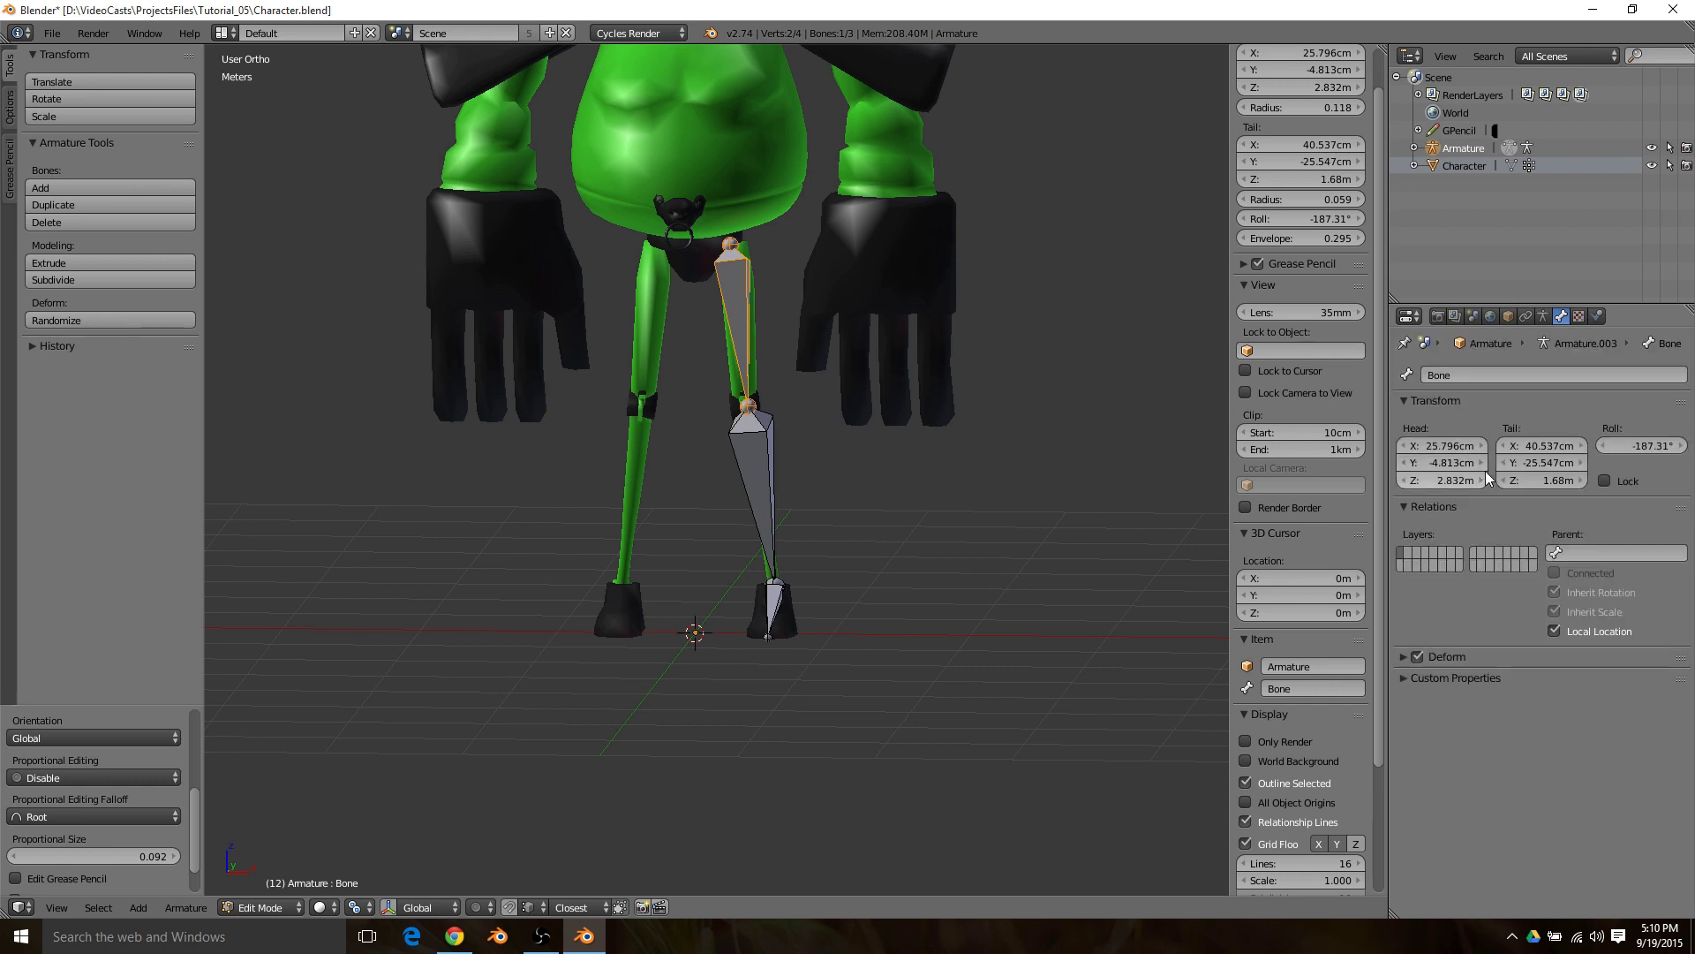
{"action": "left_click", "coordinate": [1504, 376]}
{"action": "type", "text": "L_THigh"}
{"action": "key", "text": "BackSpace"}
{"action": "key", "text": "BackSpace"}
{"action": "key", "text": "BackSpace"}
{"action": "type", "text": "high"}
{"action": "key", "text": "Return"}
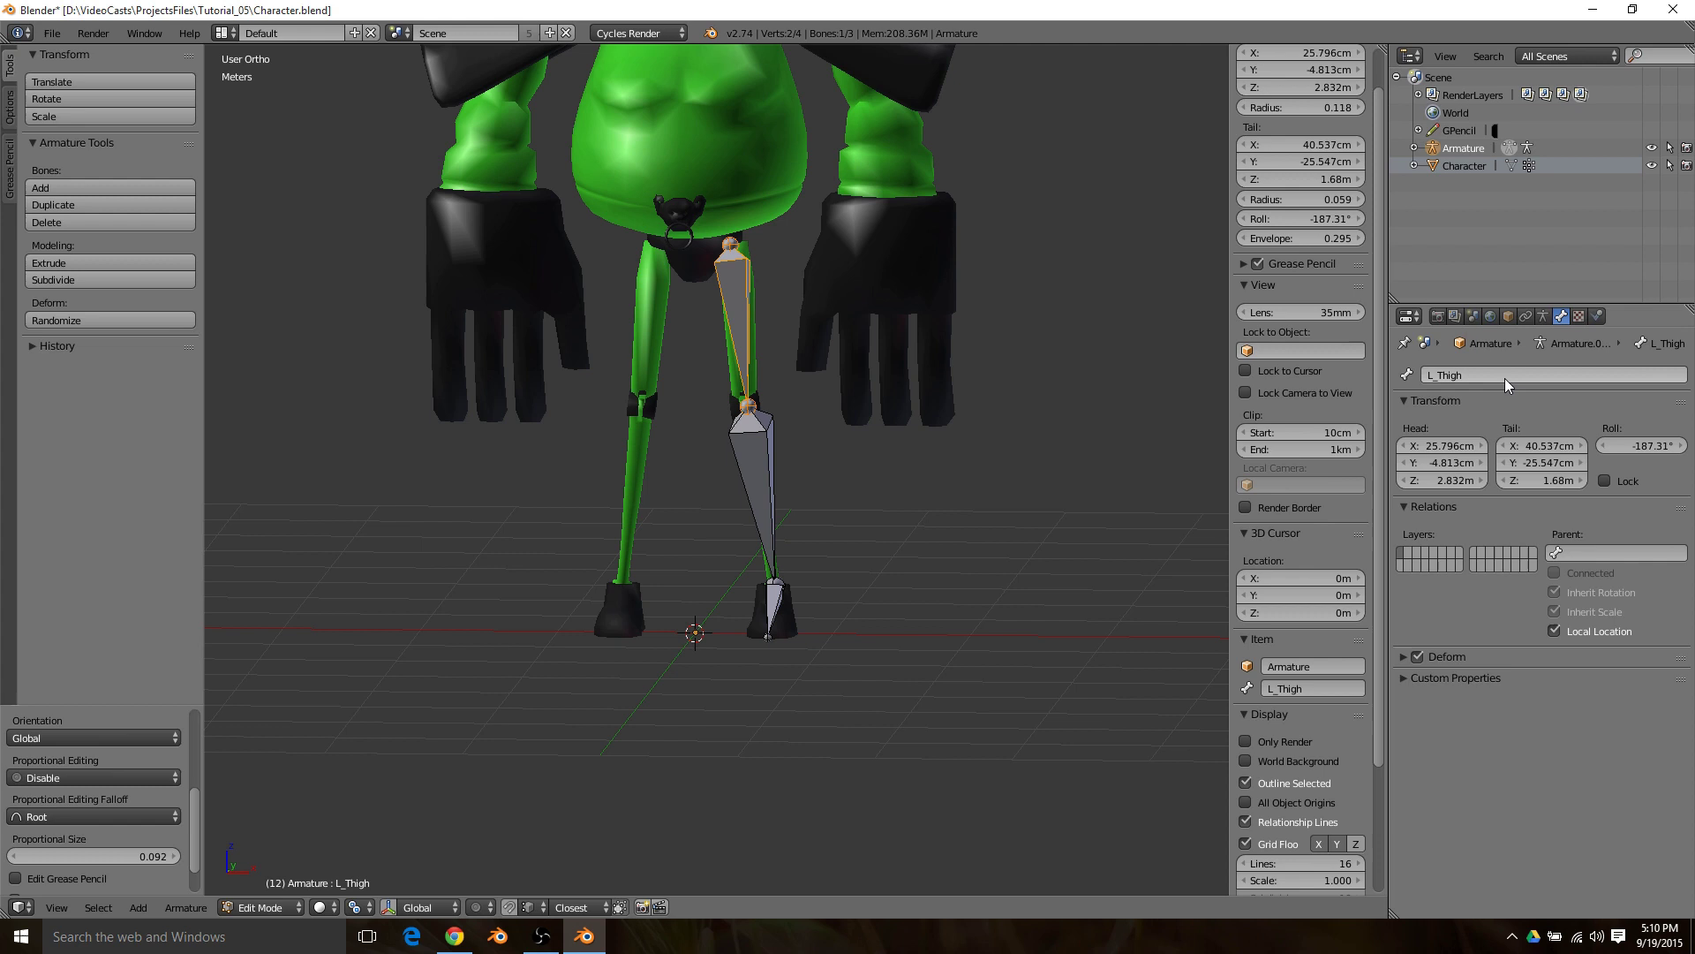
- Rename the lower-leg bone to L_lowerLeg and the foot bone to L_foot
{"action": "right_click", "coordinate": [755, 495]}
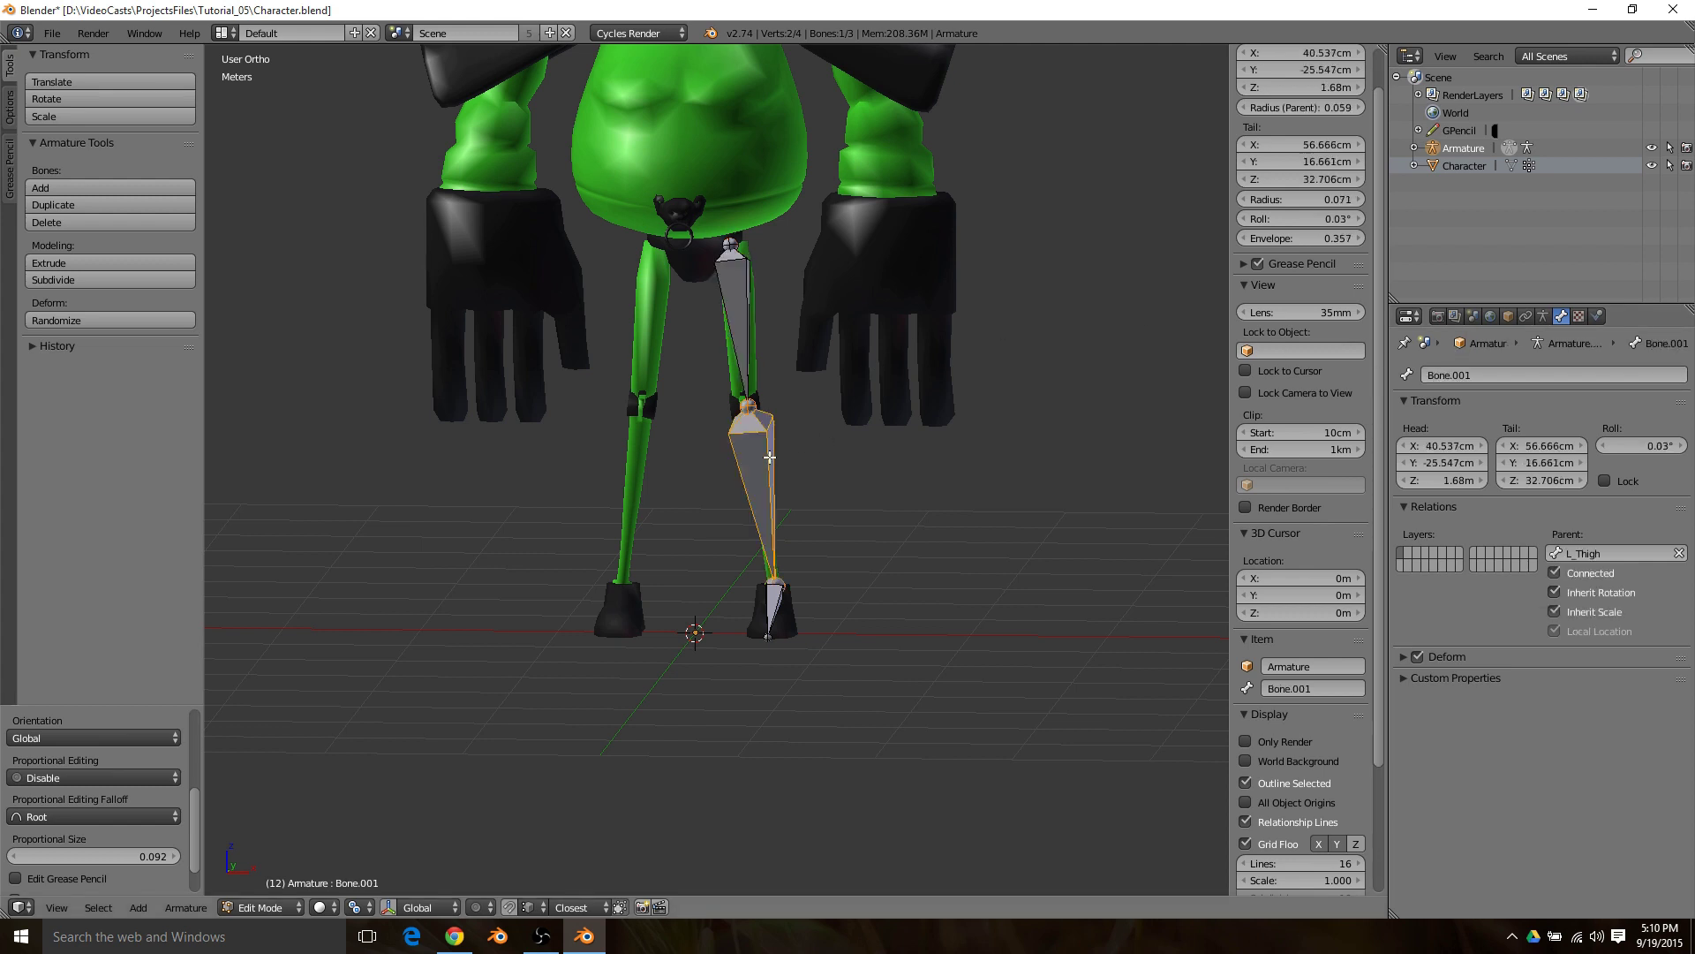
{"action": "double_click", "coordinate": [1503, 372]}
{"action": "type", "text": "L_lowerLeg"}
{"action": "key", "text": "Return"}
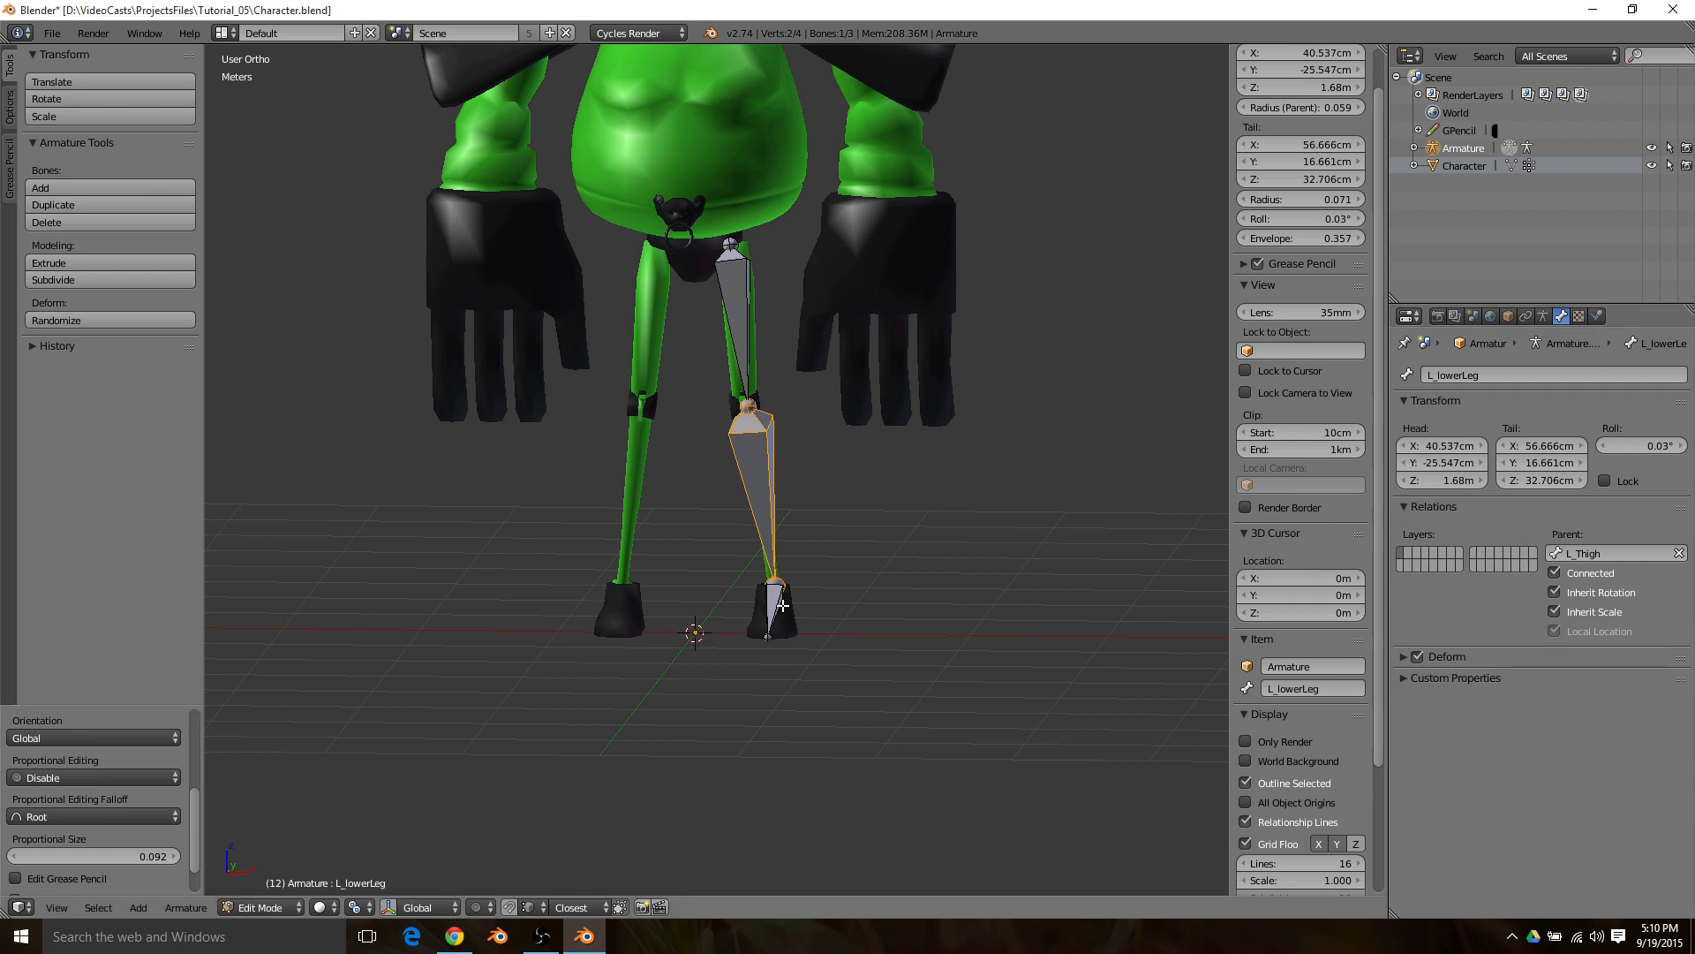
{"action": "right_click", "coordinate": [775, 606]}
{"action": "double_click", "coordinate": [1534, 374]}
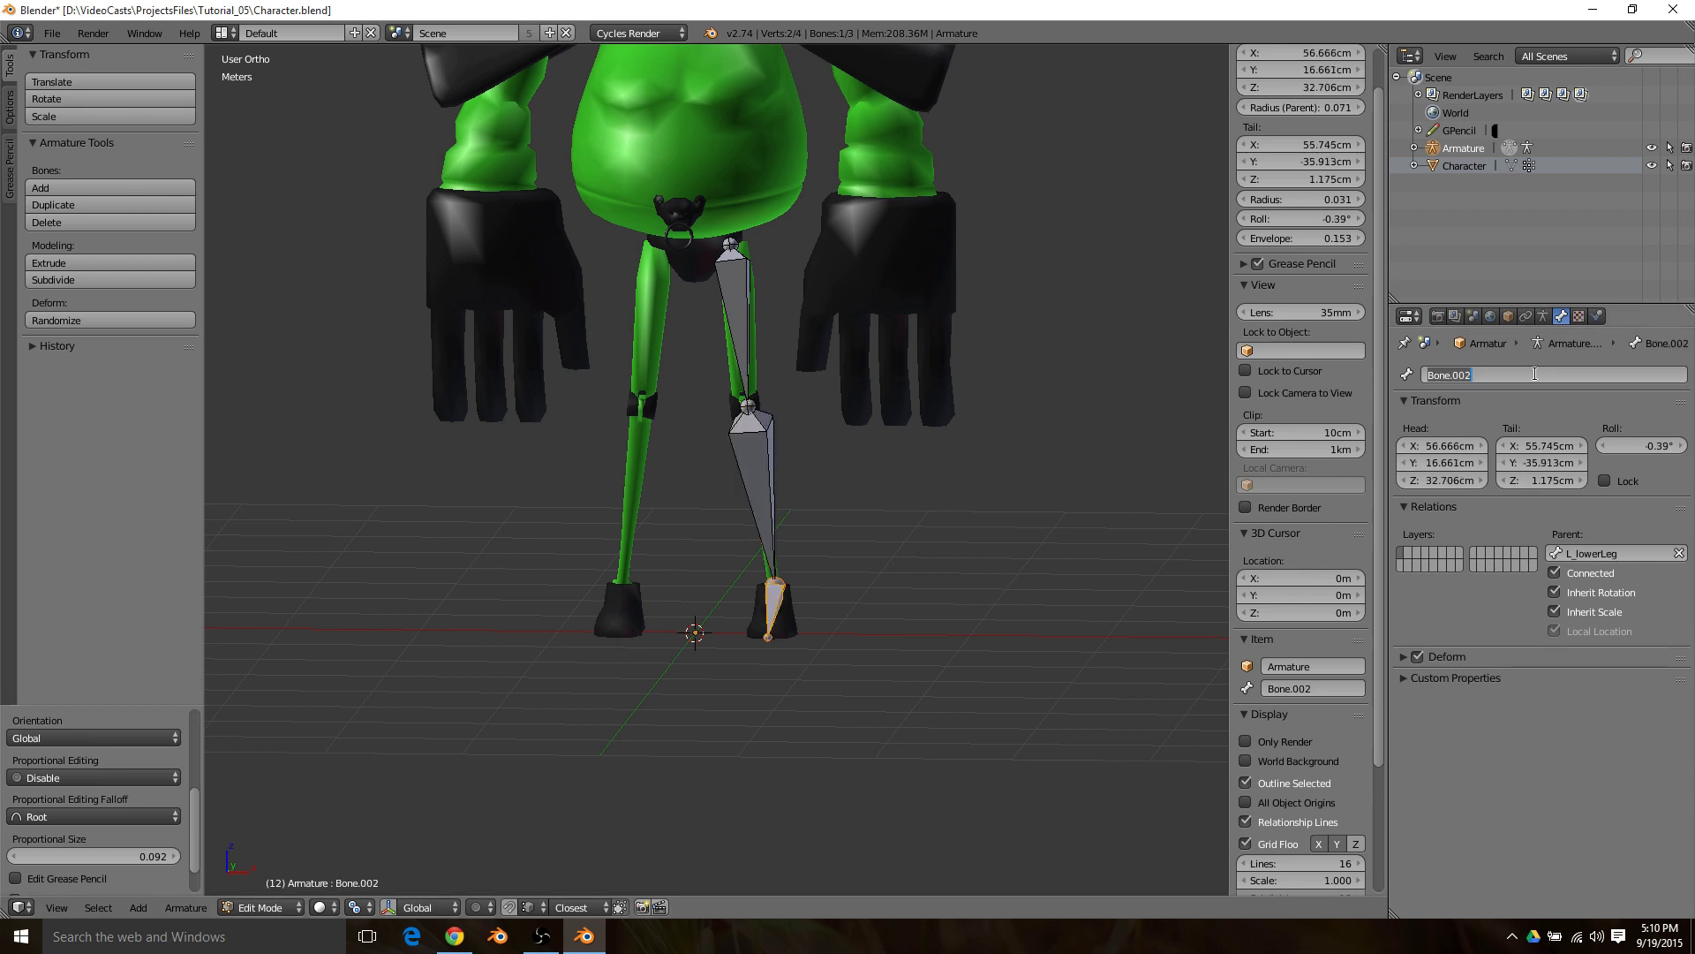
{"action": "type", "text": "L_foot"}
{"action": "key", "text": "Return"}
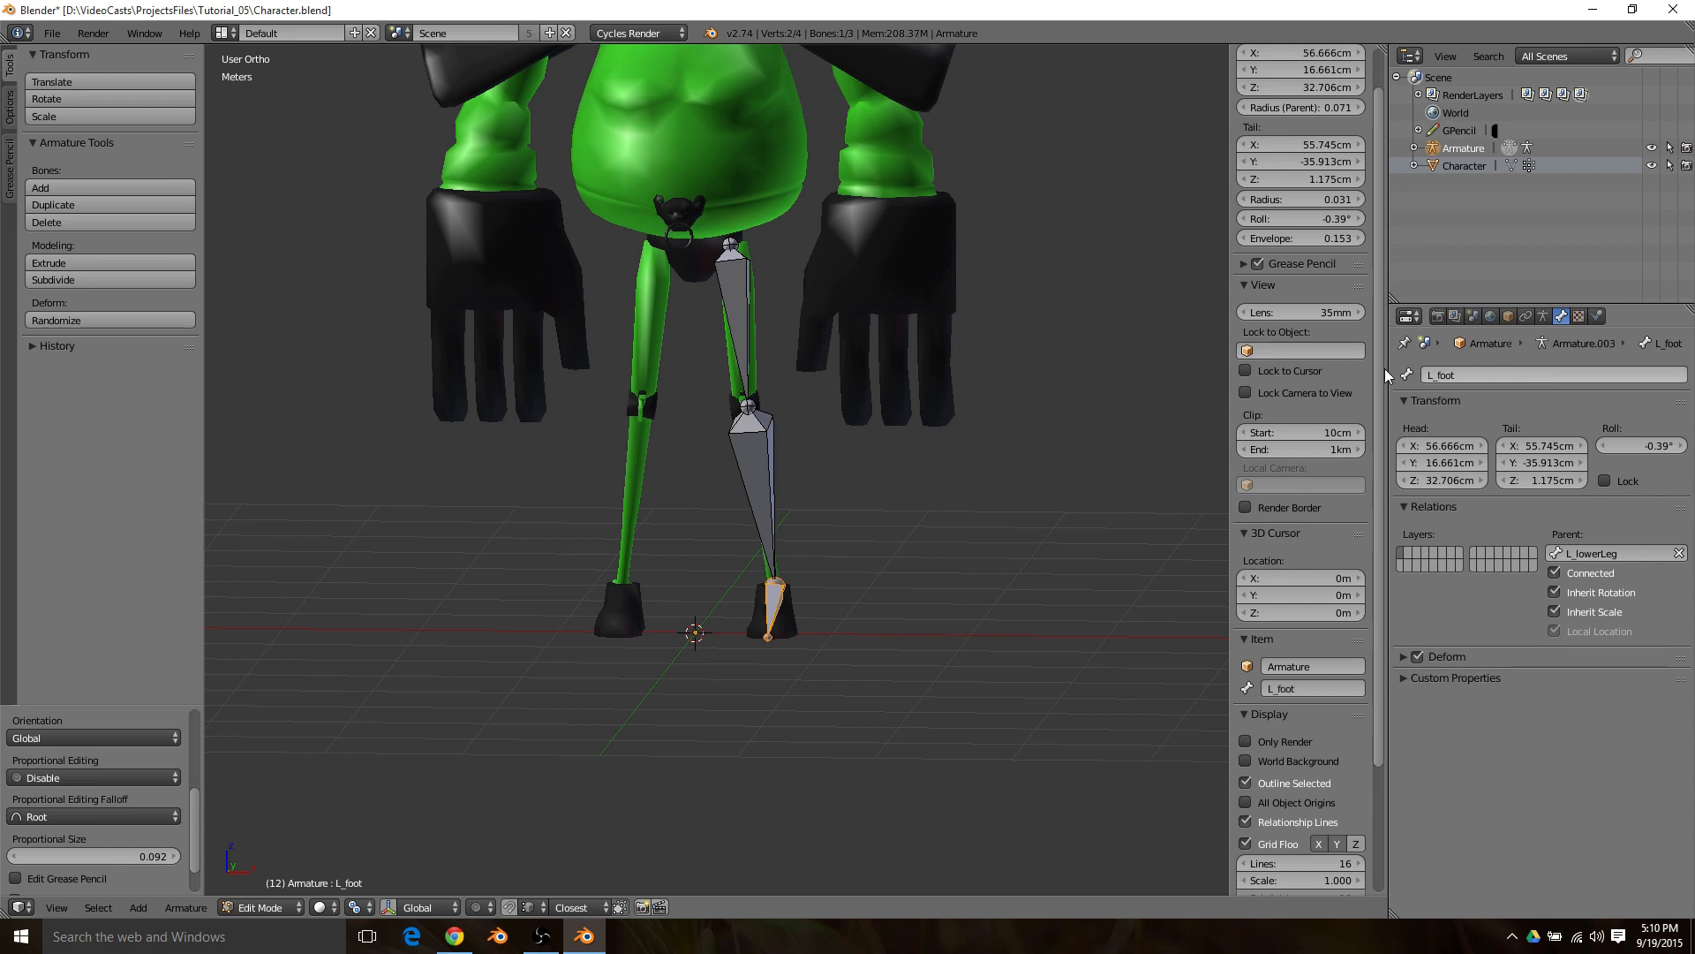
- Put the 3D cursor at the L_foot bone's tip, then add and undo a bone to exit Edit Mode
{"action": "left_click", "coordinate": [768, 640]}
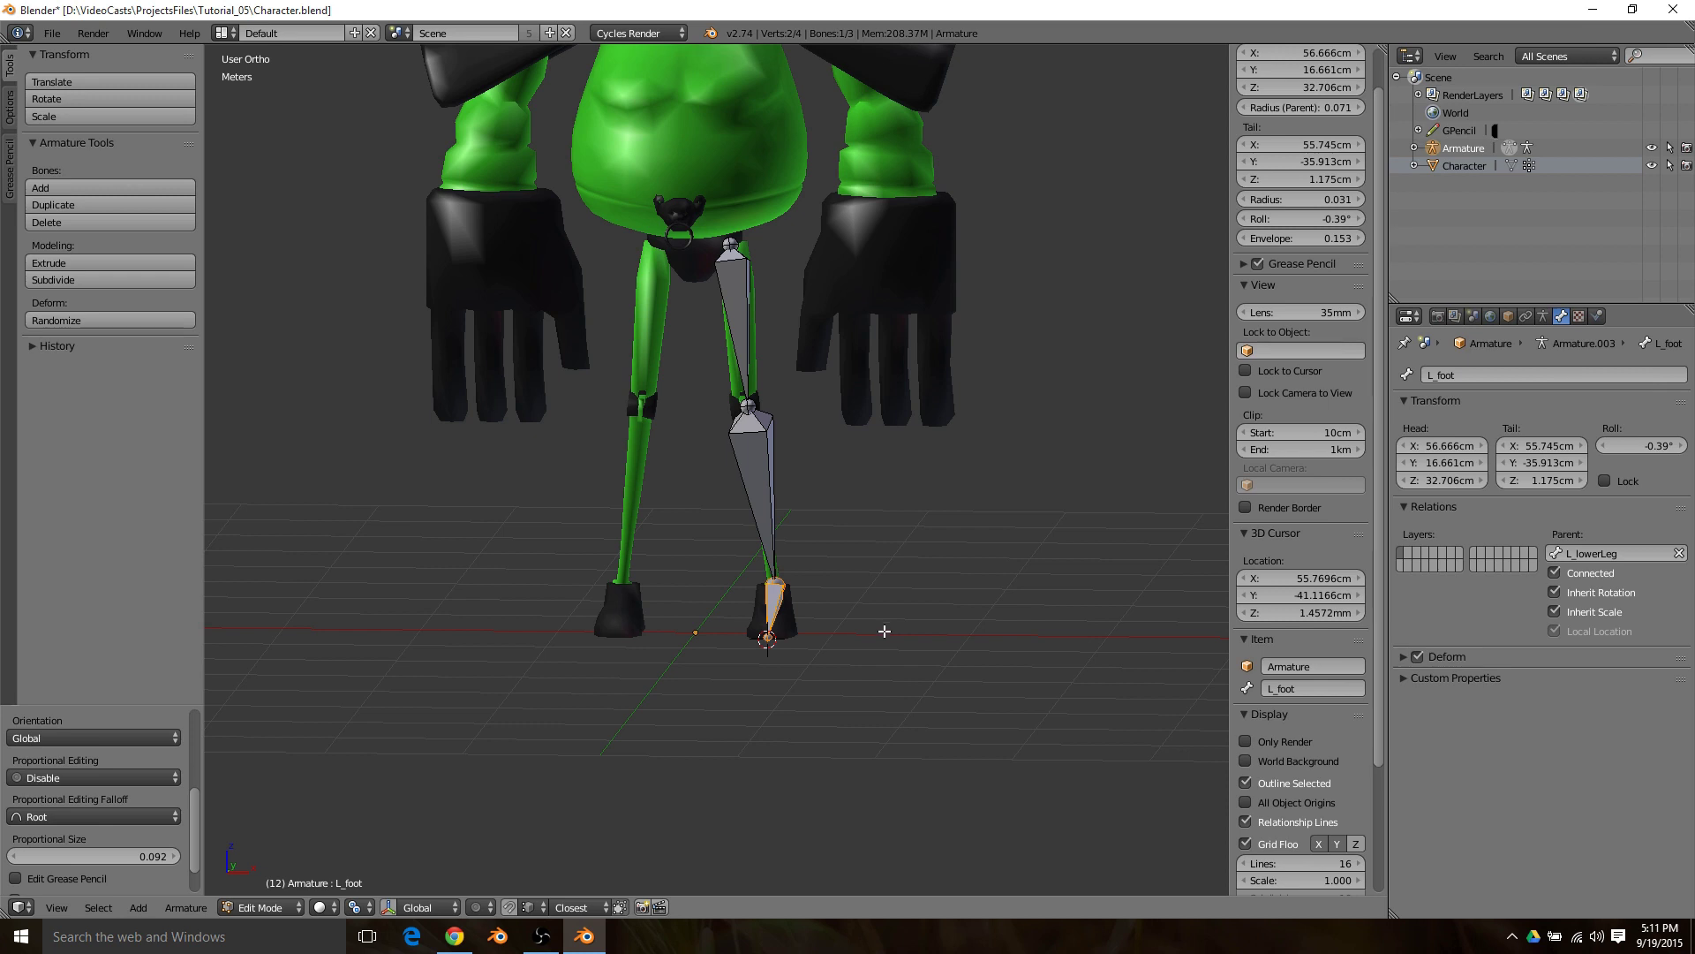
{"action": "scroll", "coordinate": [777, 631], "scroll_direction": "up", "scroll_amount": 4}
{"action": "scroll", "coordinate": [752, 709], "scroll_direction": "up", "scroll_amount": 1}
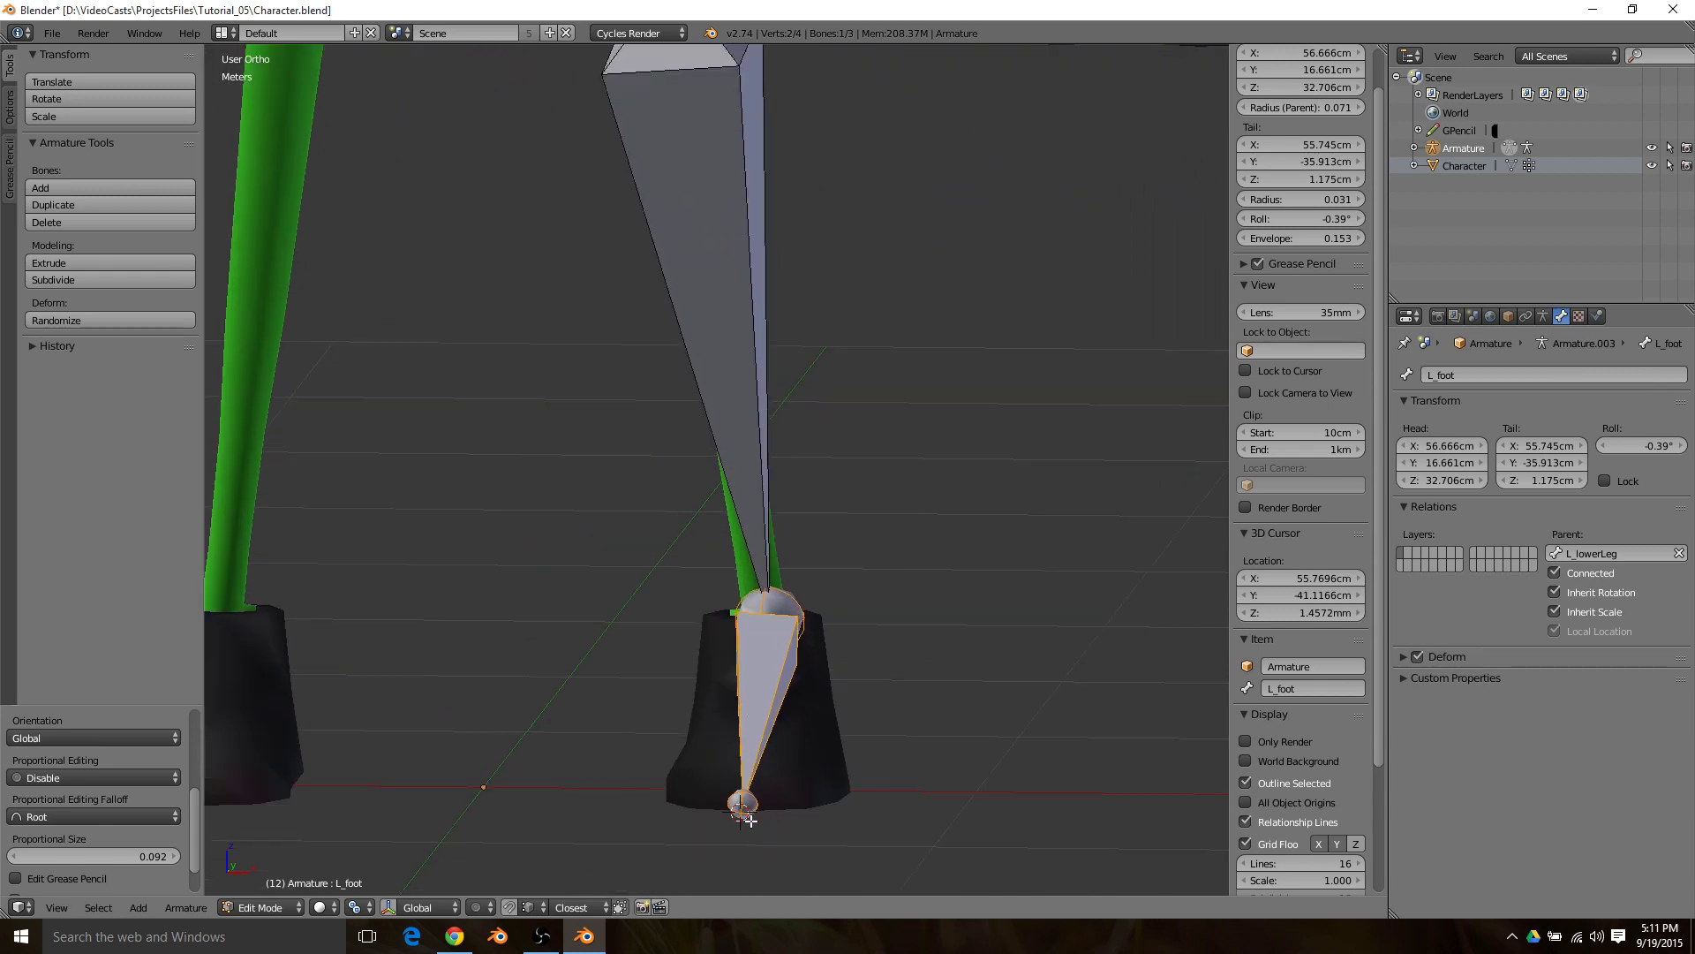
{"action": "left_click", "coordinate": [742, 803]}
{"action": "left_click", "coordinate": [742, 803]}
{"action": "left_click", "coordinate": [742, 803]}
{"action": "key", "text": "shift+a"}
{"action": "key", "text": "ctrl+z"}
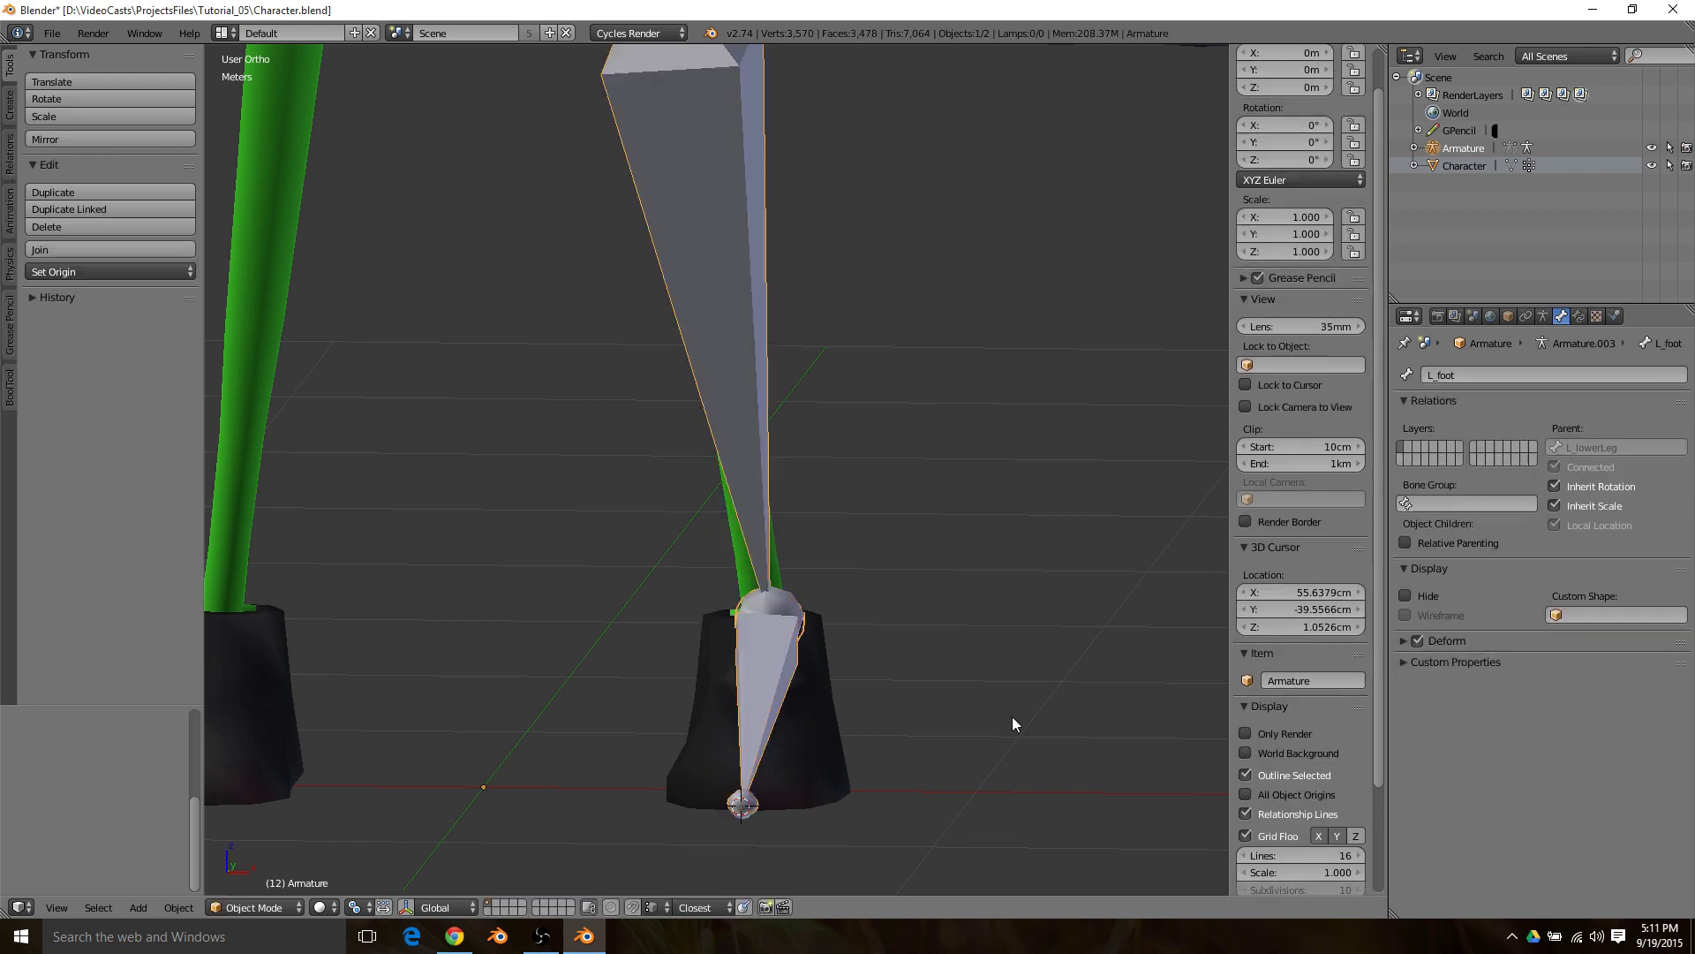
- Staying in Object Mode, add a circle empty at the foot tip
{"action": "left_click", "coordinate": [288, 908]}
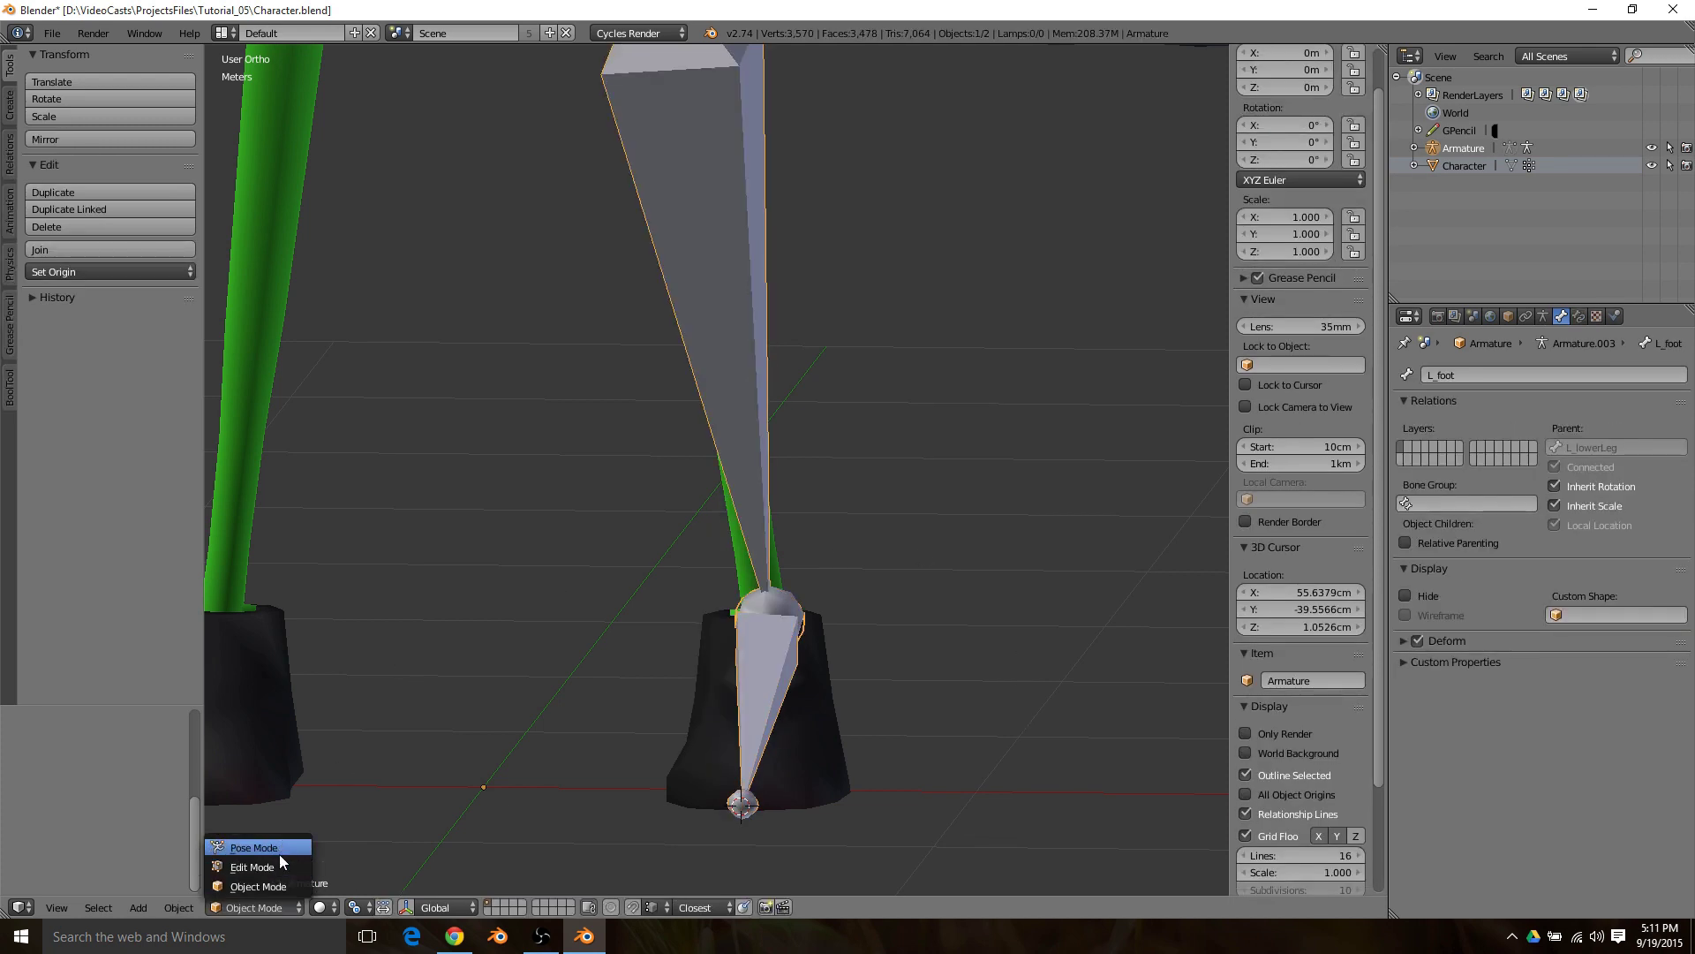
{"action": "left_click", "coordinate": [279, 885]}
{"action": "key", "text": "shift+a"}
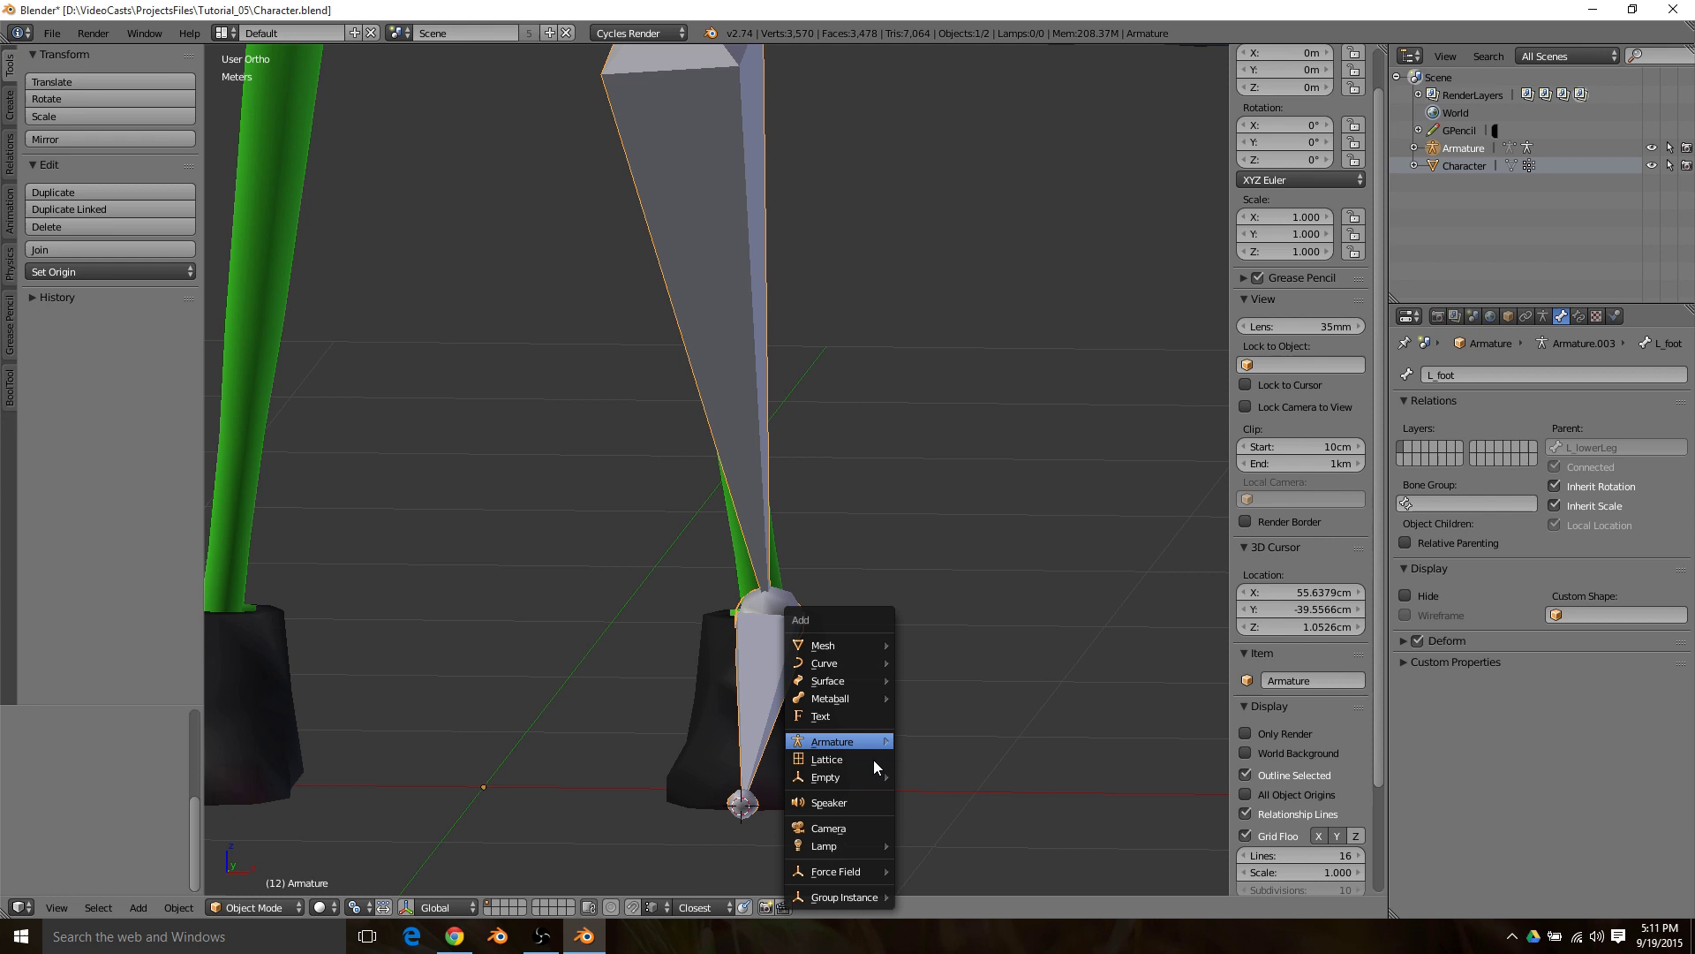
{"action": "mouse_move", "coordinate": [853, 777]}
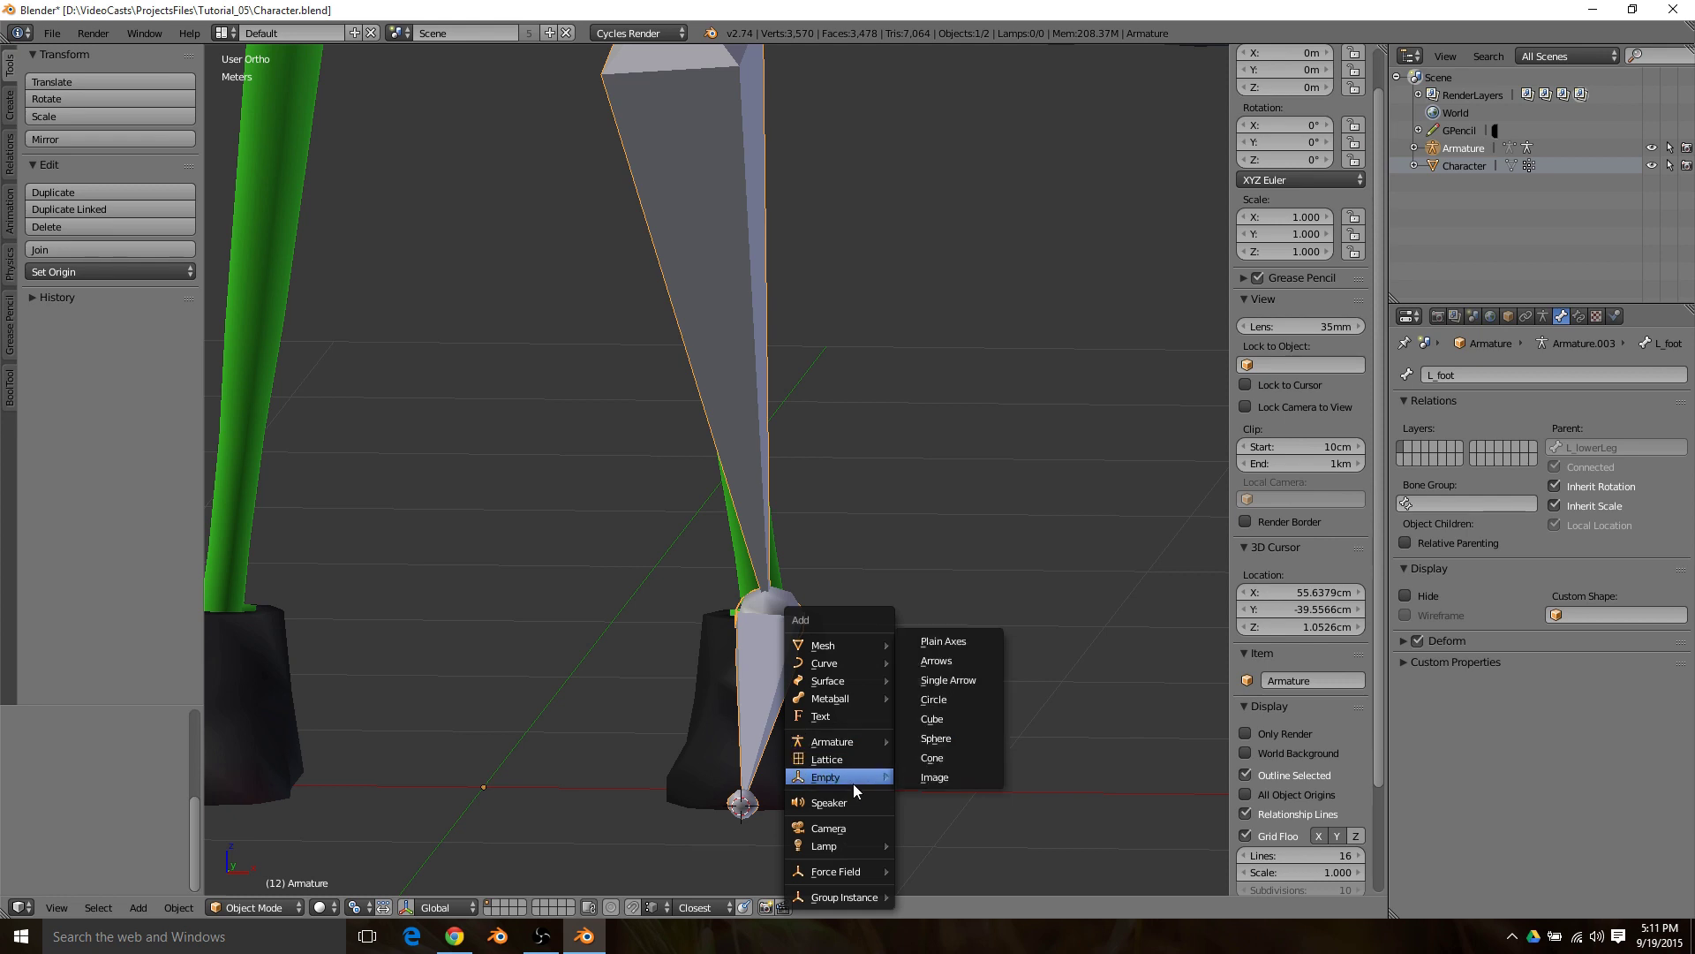
{"action": "left_click", "coordinate": [968, 697]}
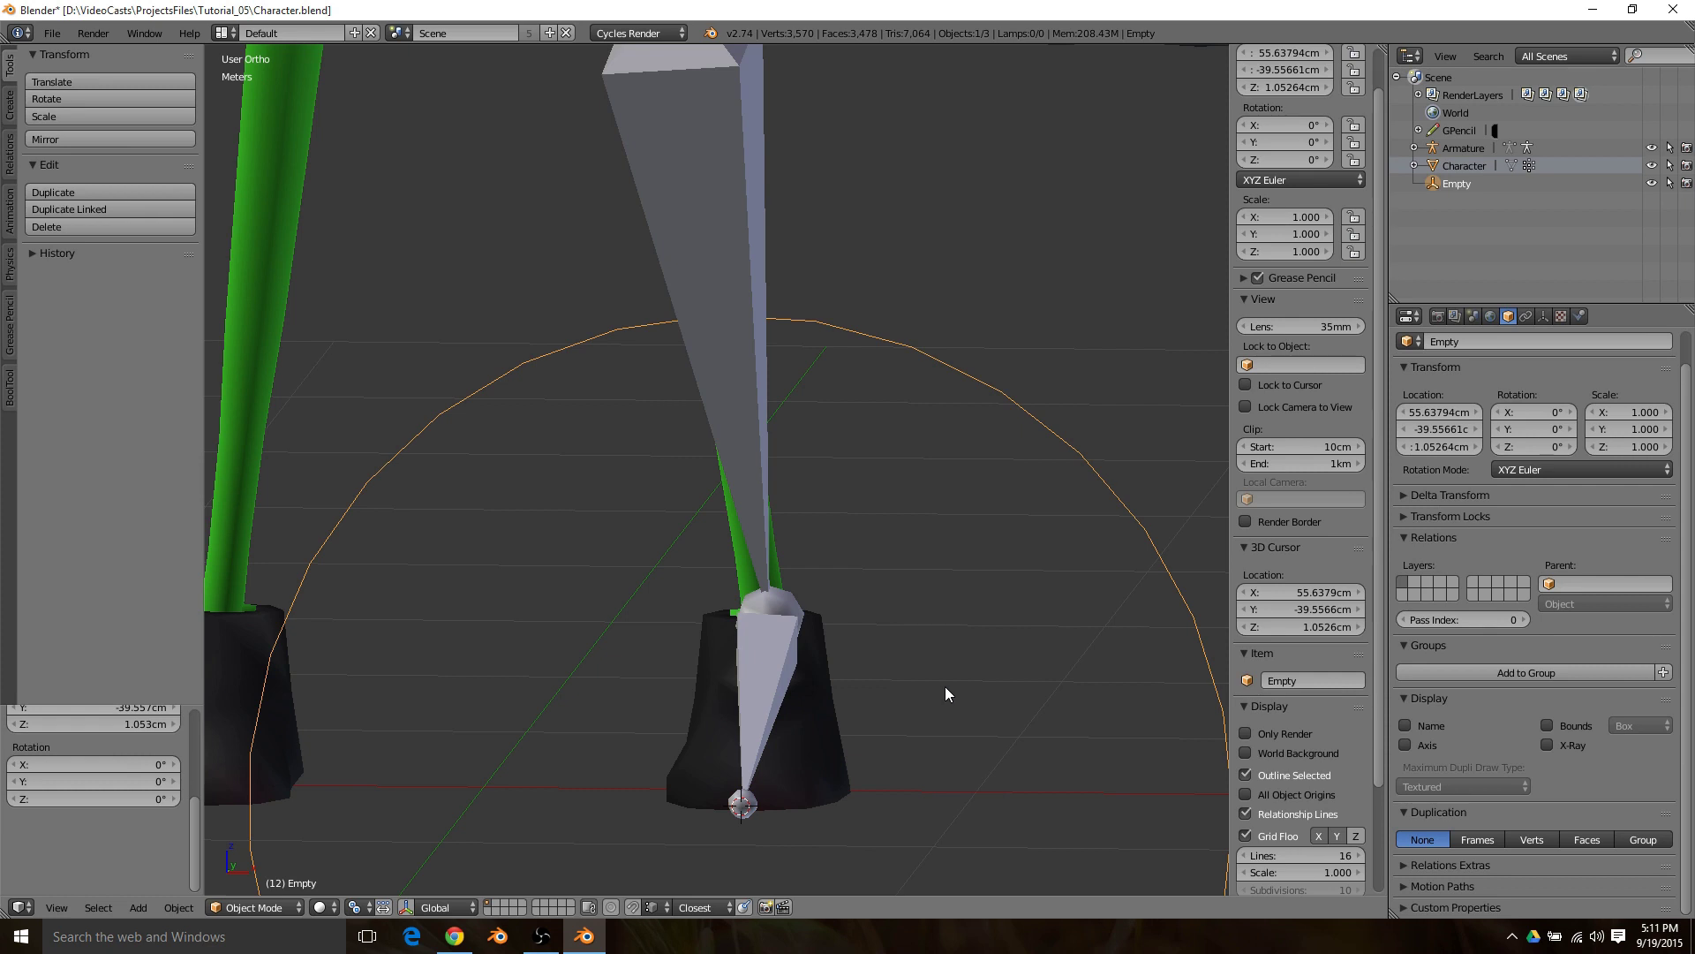
- Rotate the circle empty 90° in Right view to lie flat and scale it to 0.308
{"action": "key", "text": "KP_3"}
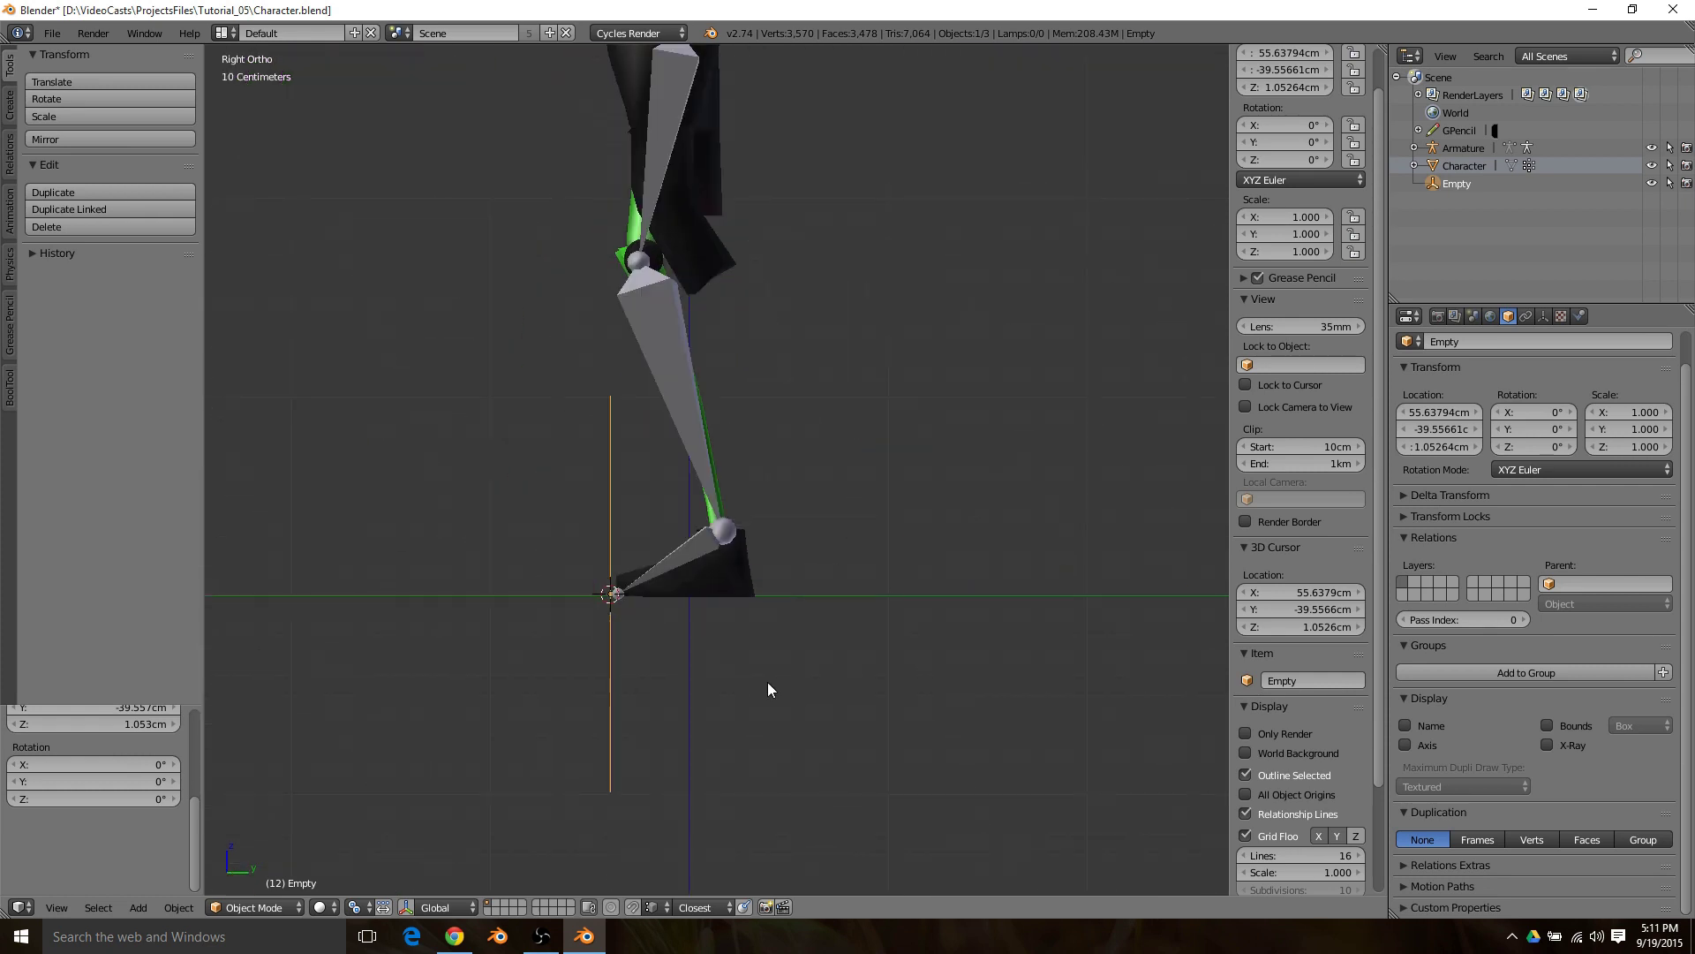
{"action": "type", "text": "r"}
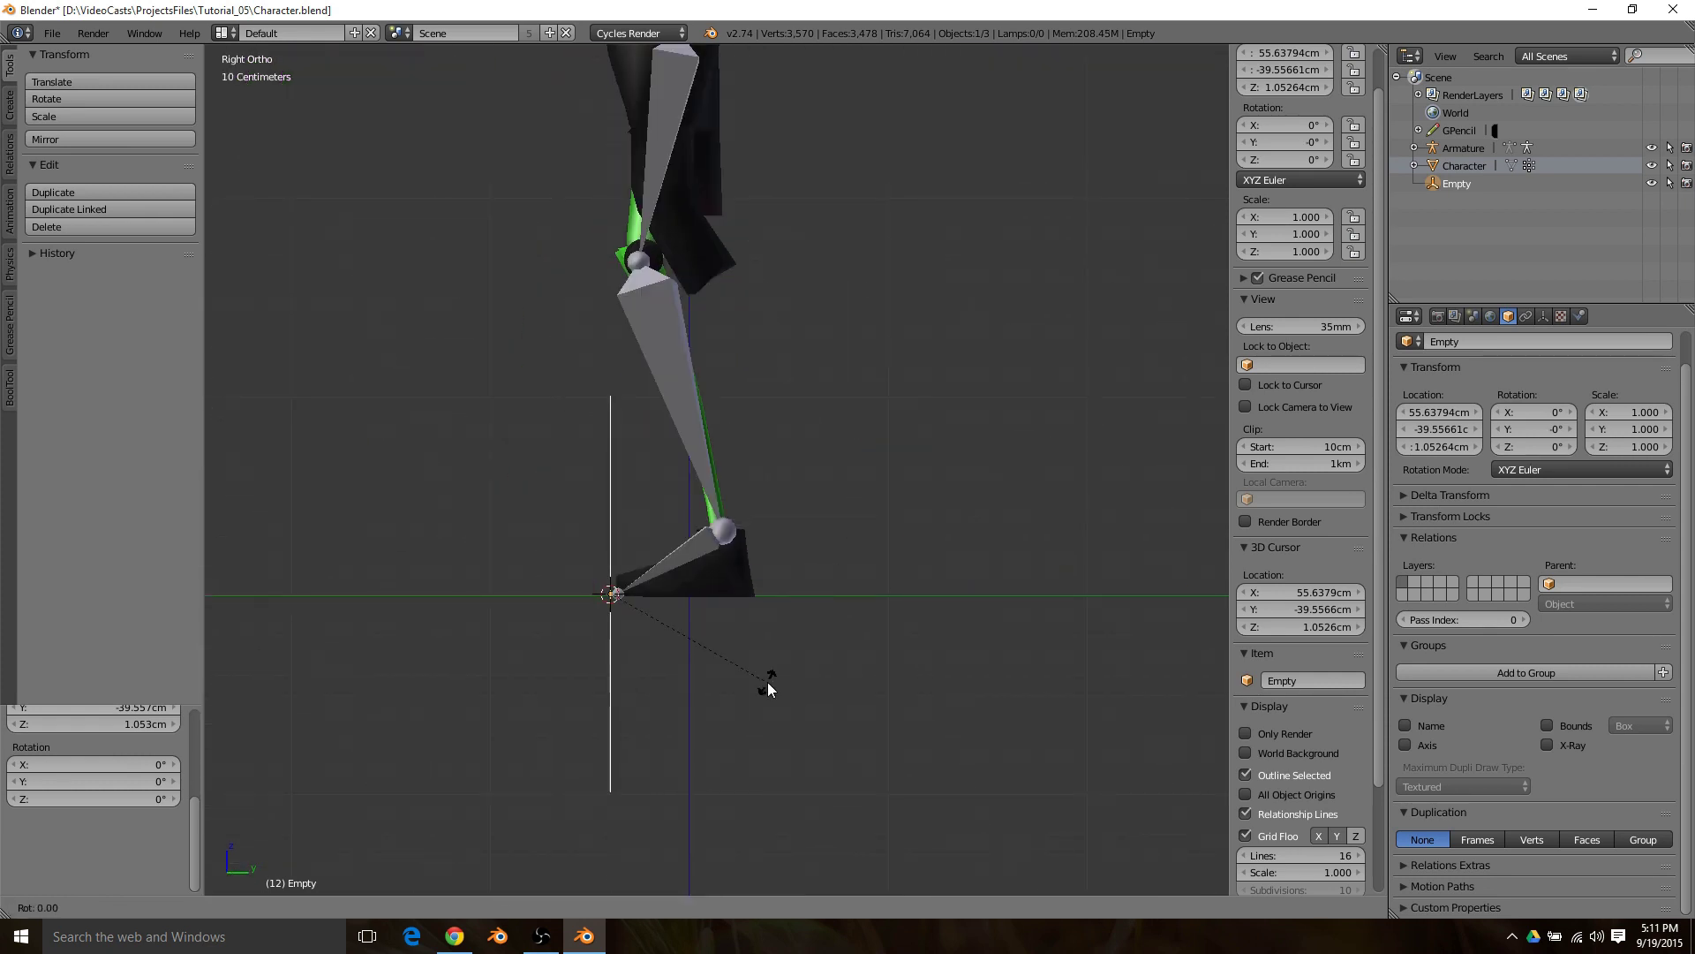
{"action": "type", "text": "90"}
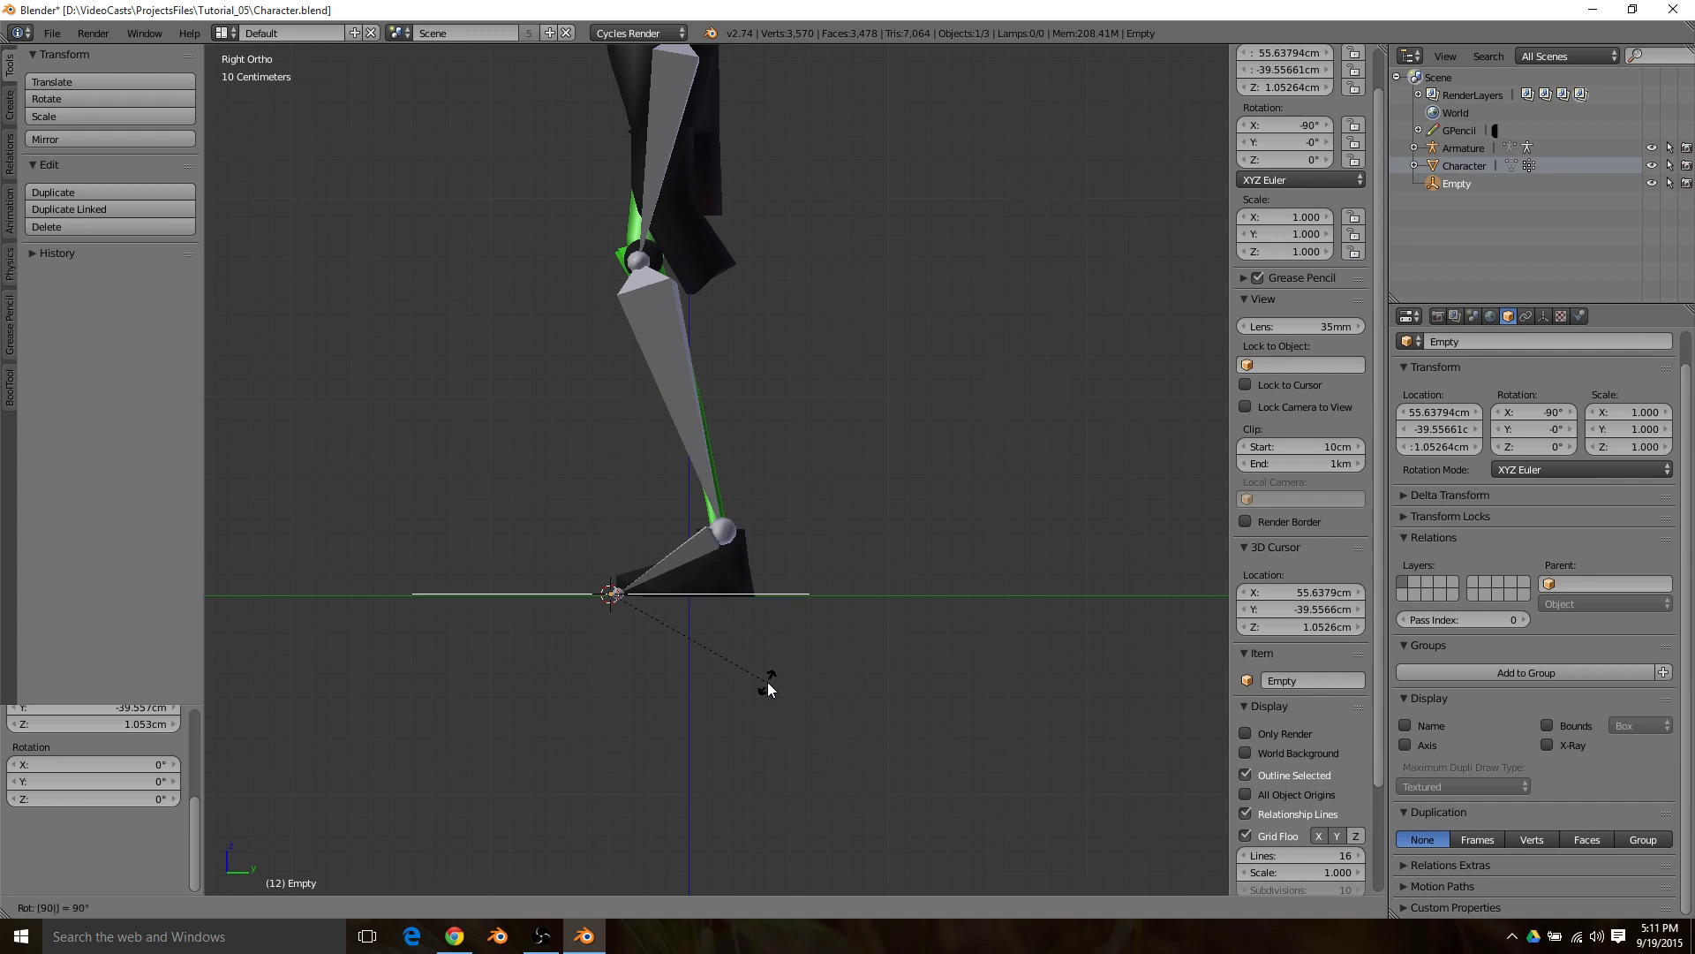
{"action": "key", "text": "Return"}
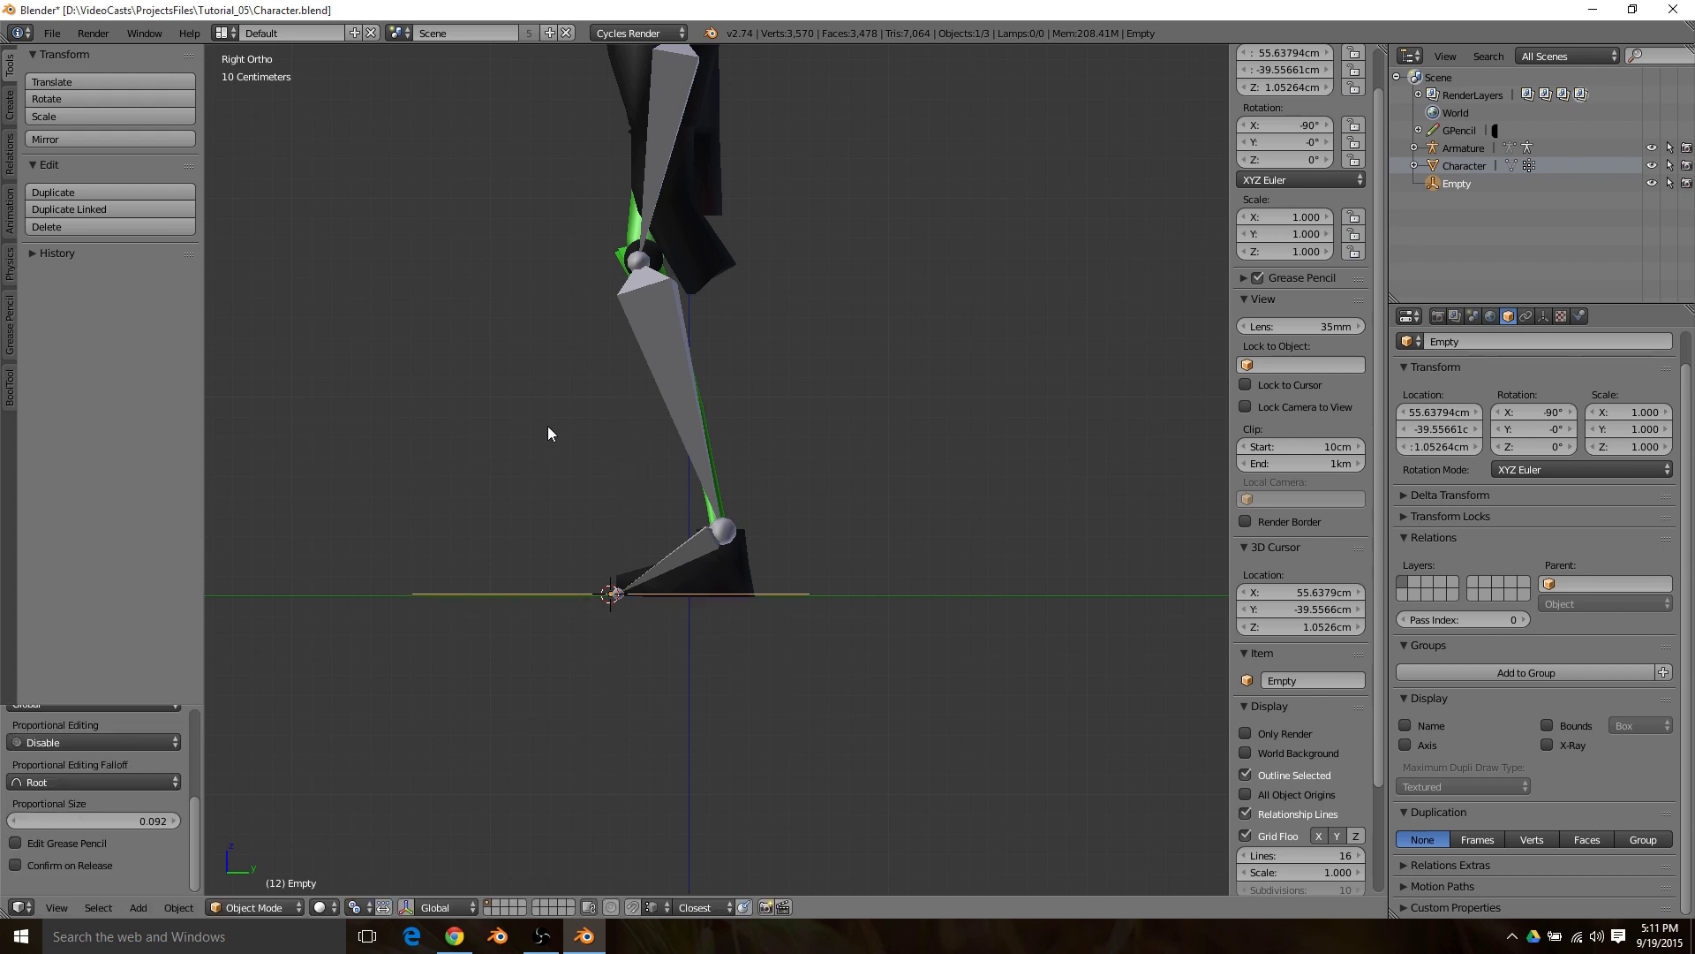
{"action": "middle_click_drag", "start_coordinate": [548, 425], "coordinate": [615, 539]}
{"action": "key", "text": "s"}
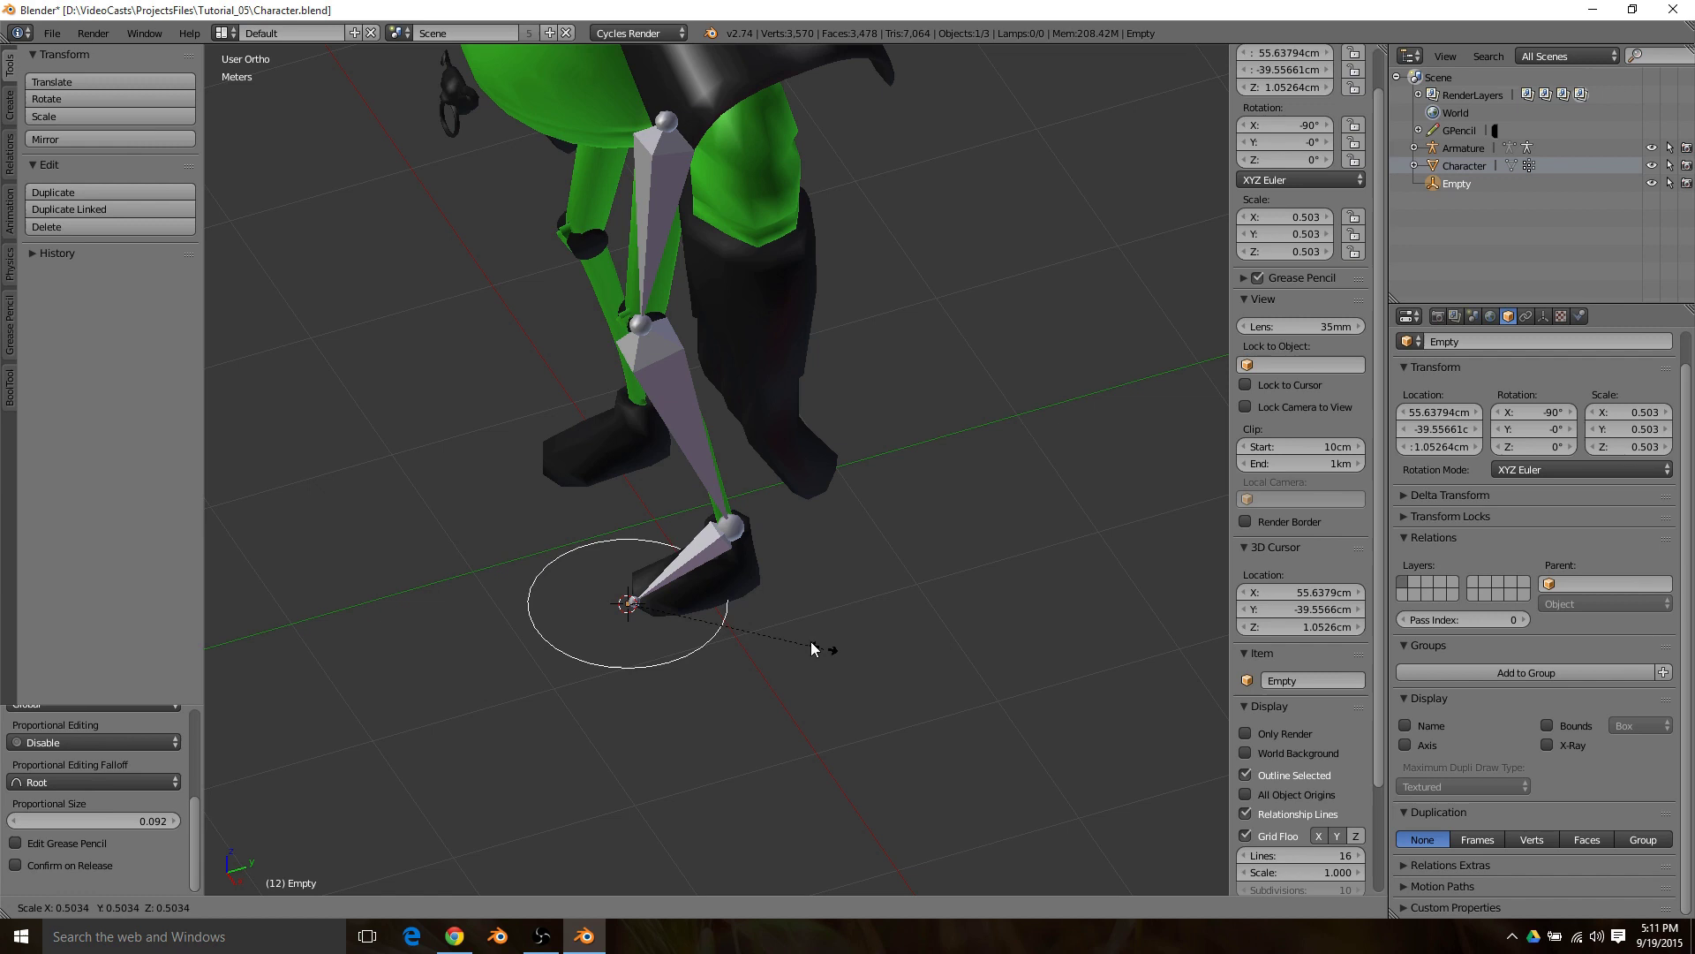
{"action": "left_click", "coordinate": [751, 622]}
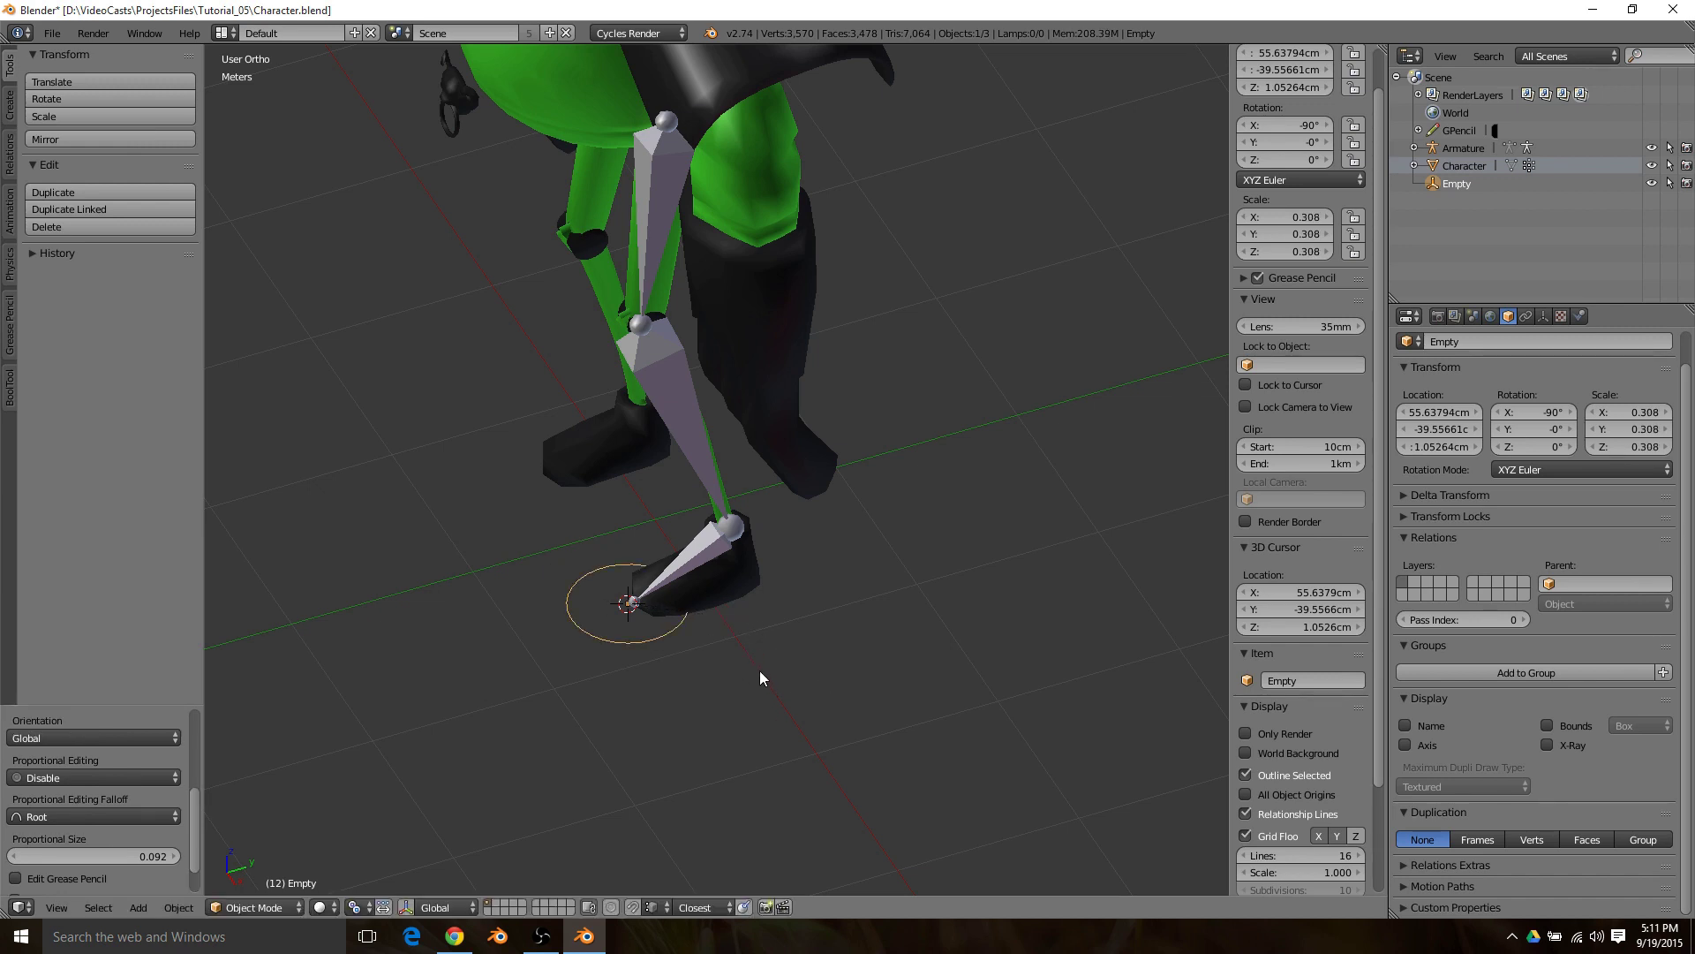
- From Right Ortho view, set the 3D cursor in front of the left knee (Y -2.2124m, Z 1.7142m)
{"action": "middle_click_drag", "start_coordinate": [740, 685], "coordinate": [765, 648]}
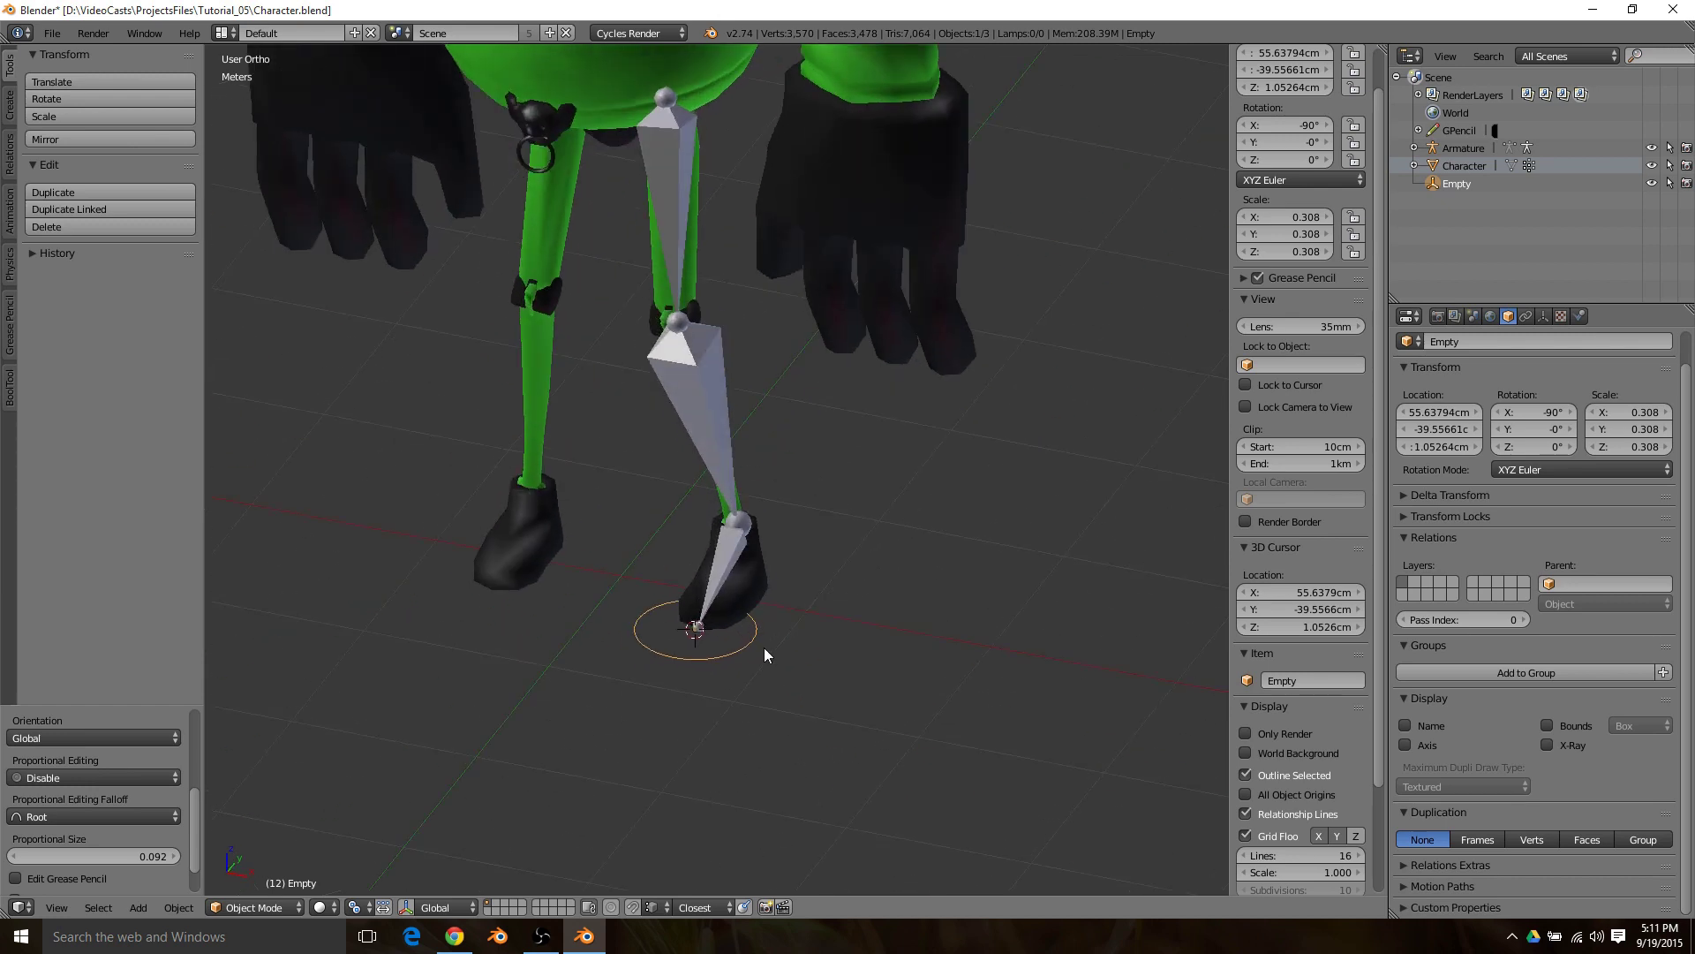
{"action": "left_click", "coordinate": [675, 325]}
{"action": "mouse_move", "coordinate": [673, 503]}
{"action": "middle_mouse_down"}
{"action": "mouse_move", "coordinate": [775, 480]}
{"action": "mouse_move", "coordinate": [687, 500]}
{"action": "middle_mouse_up"}
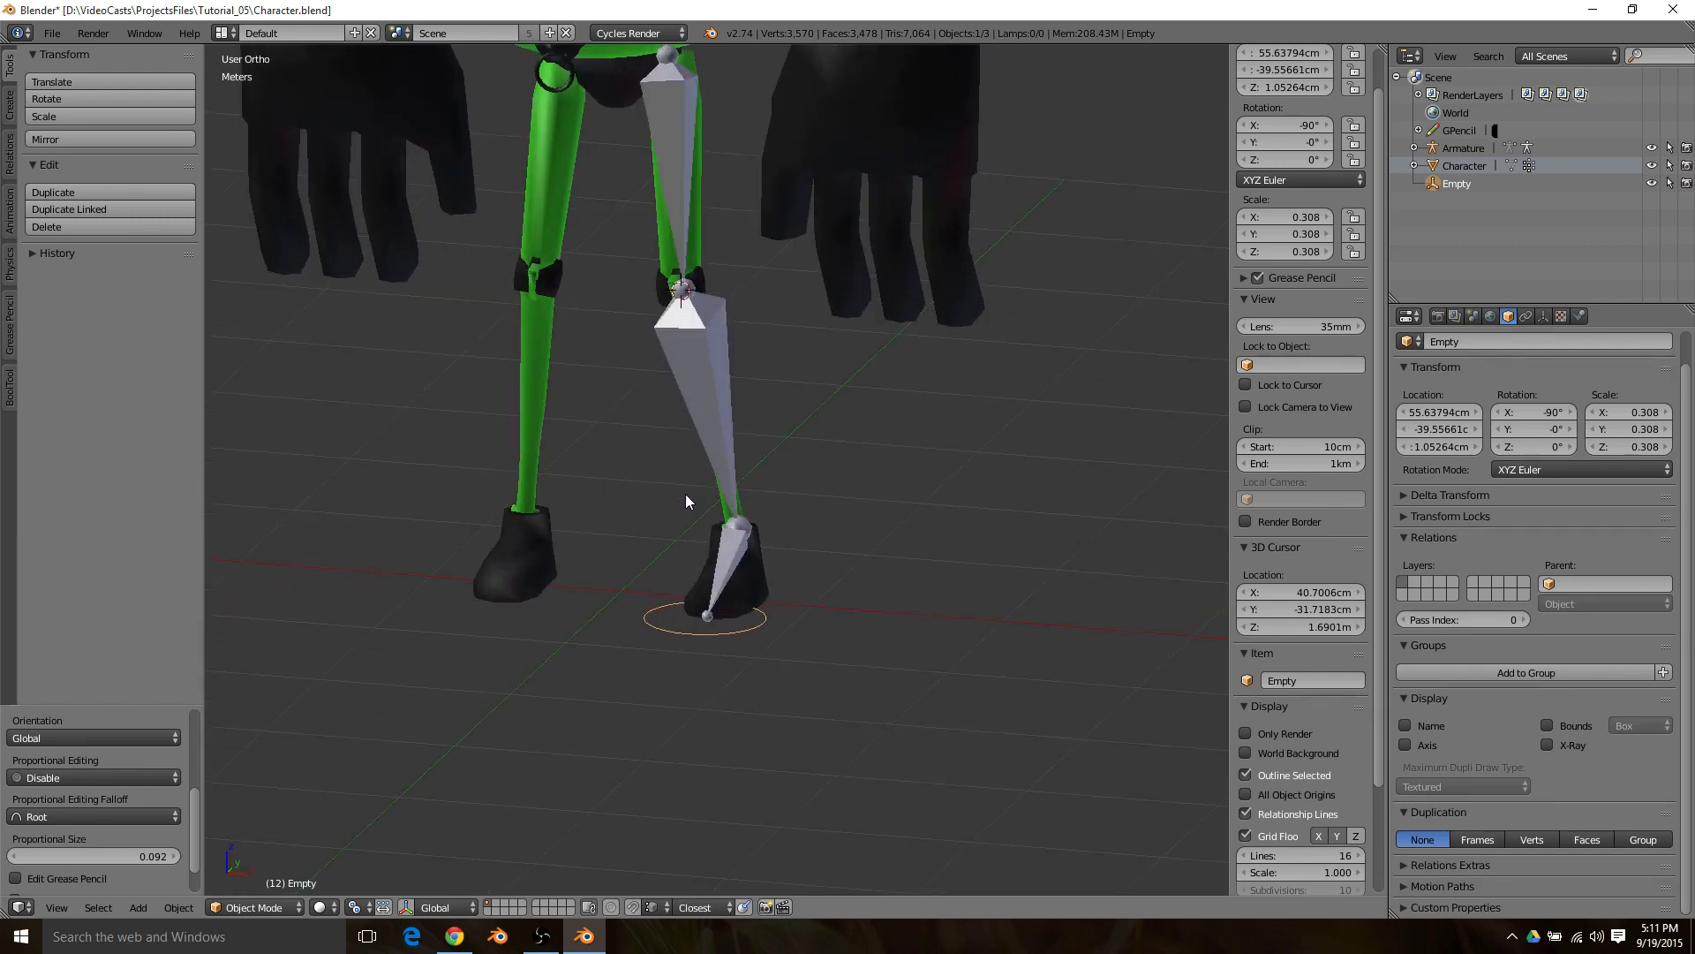
{"action": "key", "text": "KP_3"}
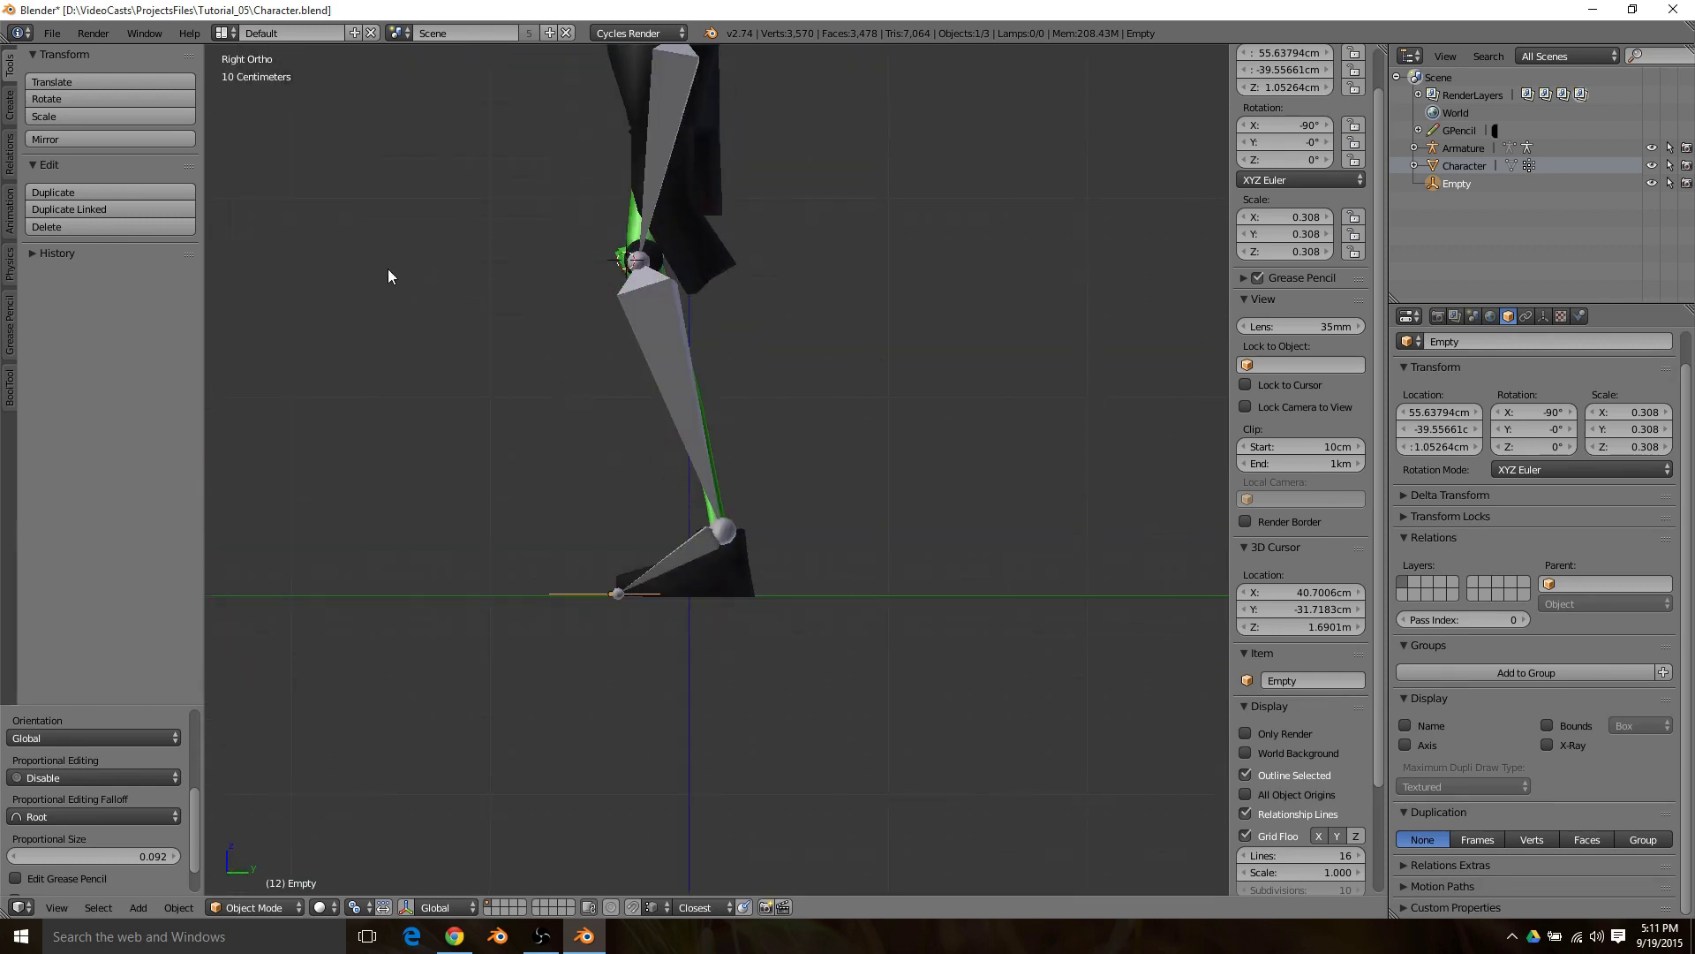
{"action": "left_click", "coordinate": [254, 257]}
{"action": "middle_click_drag", "start_coordinate": [525, 417], "coordinate": [642, 476]}
{"action": "scroll", "coordinate": [549, 432], "scroll_direction": "down", "scroll_amount": 3}
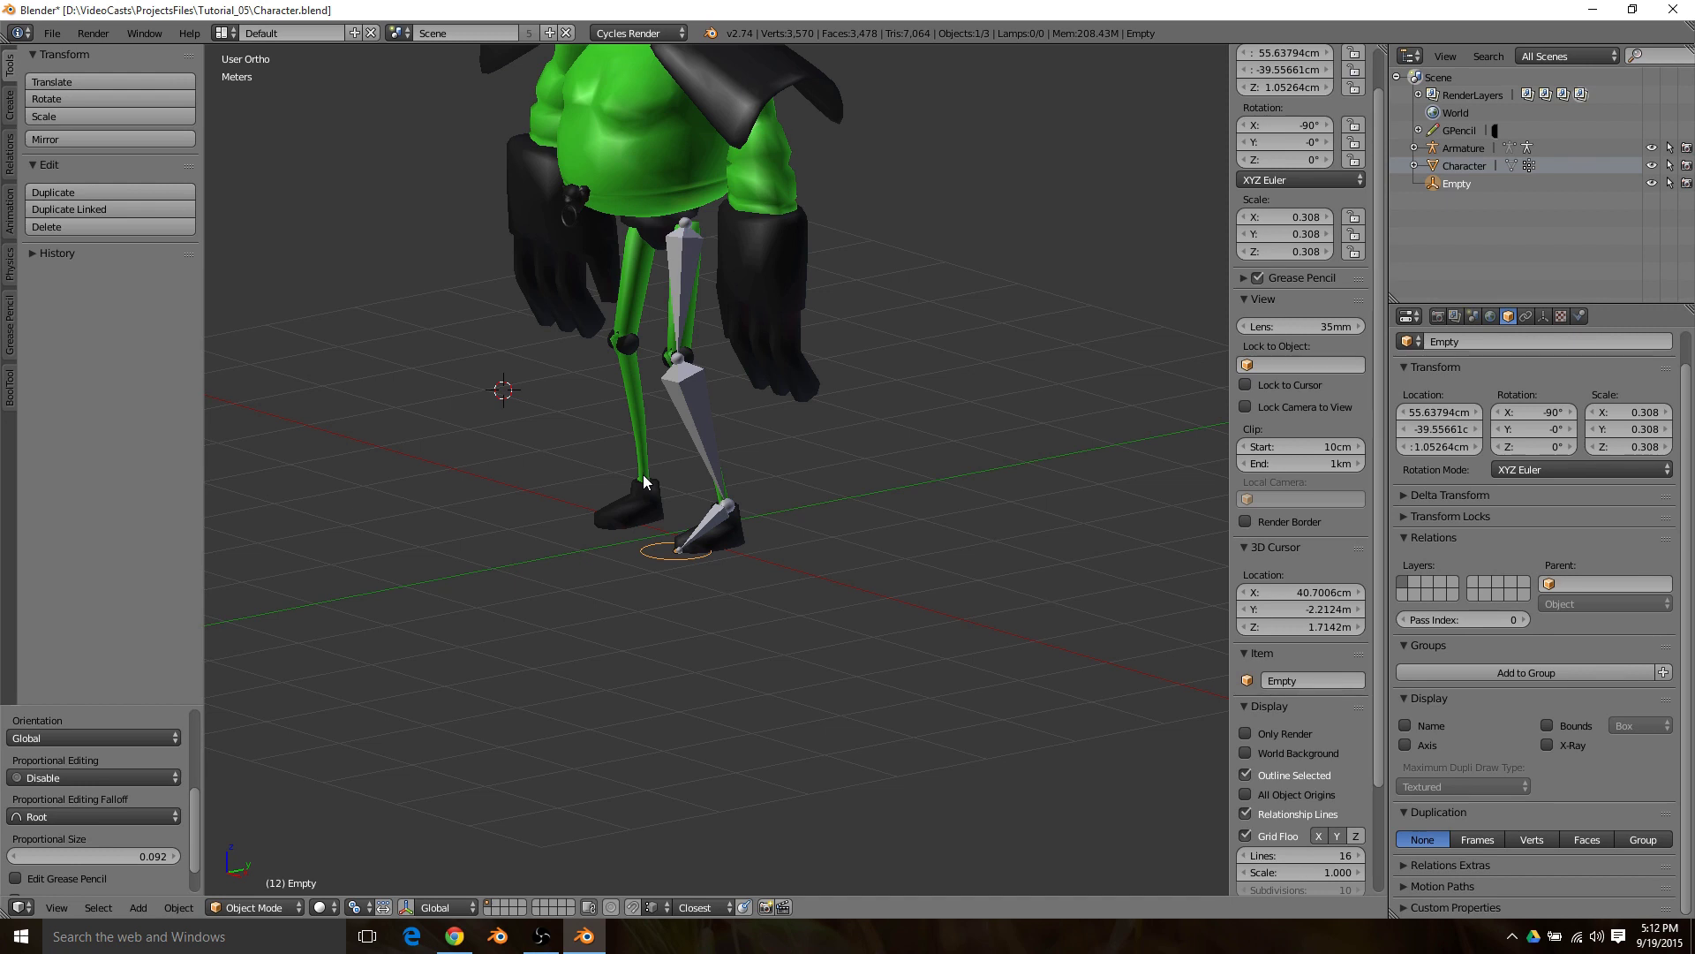
- Add a sphere empty at the cursor, scale it to 0.284 and name it L_knee_IK
{"action": "key", "text": "shift+a"}
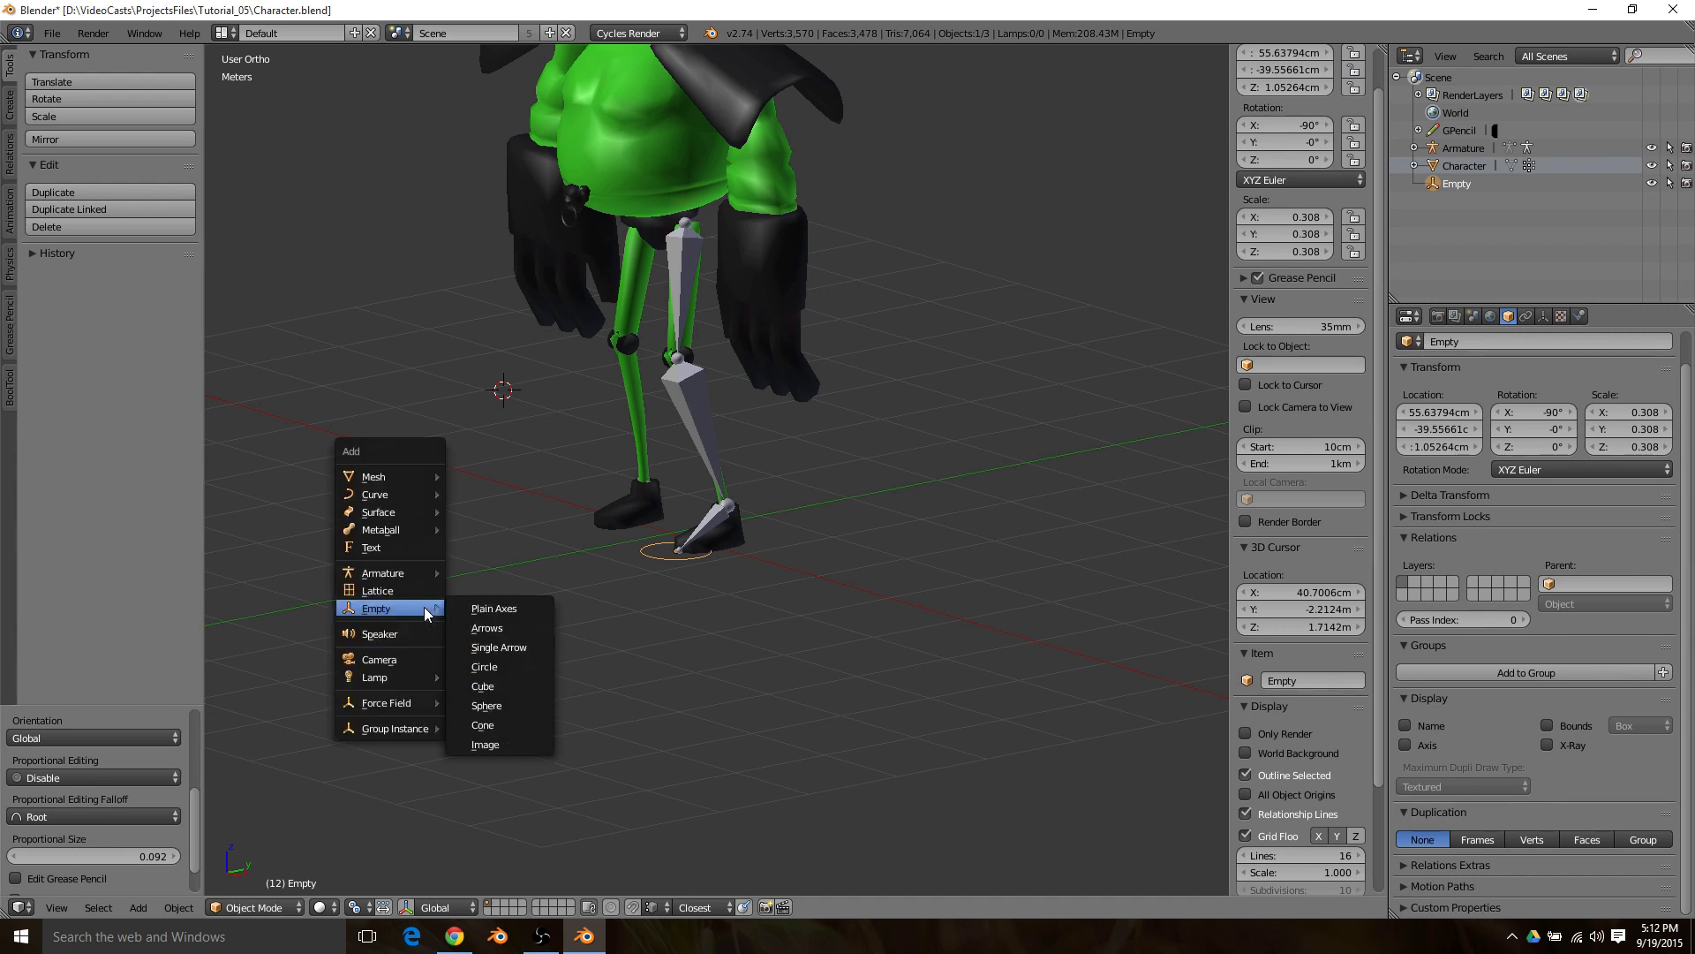
{"action": "mouse_move", "coordinate": [393, 611]}
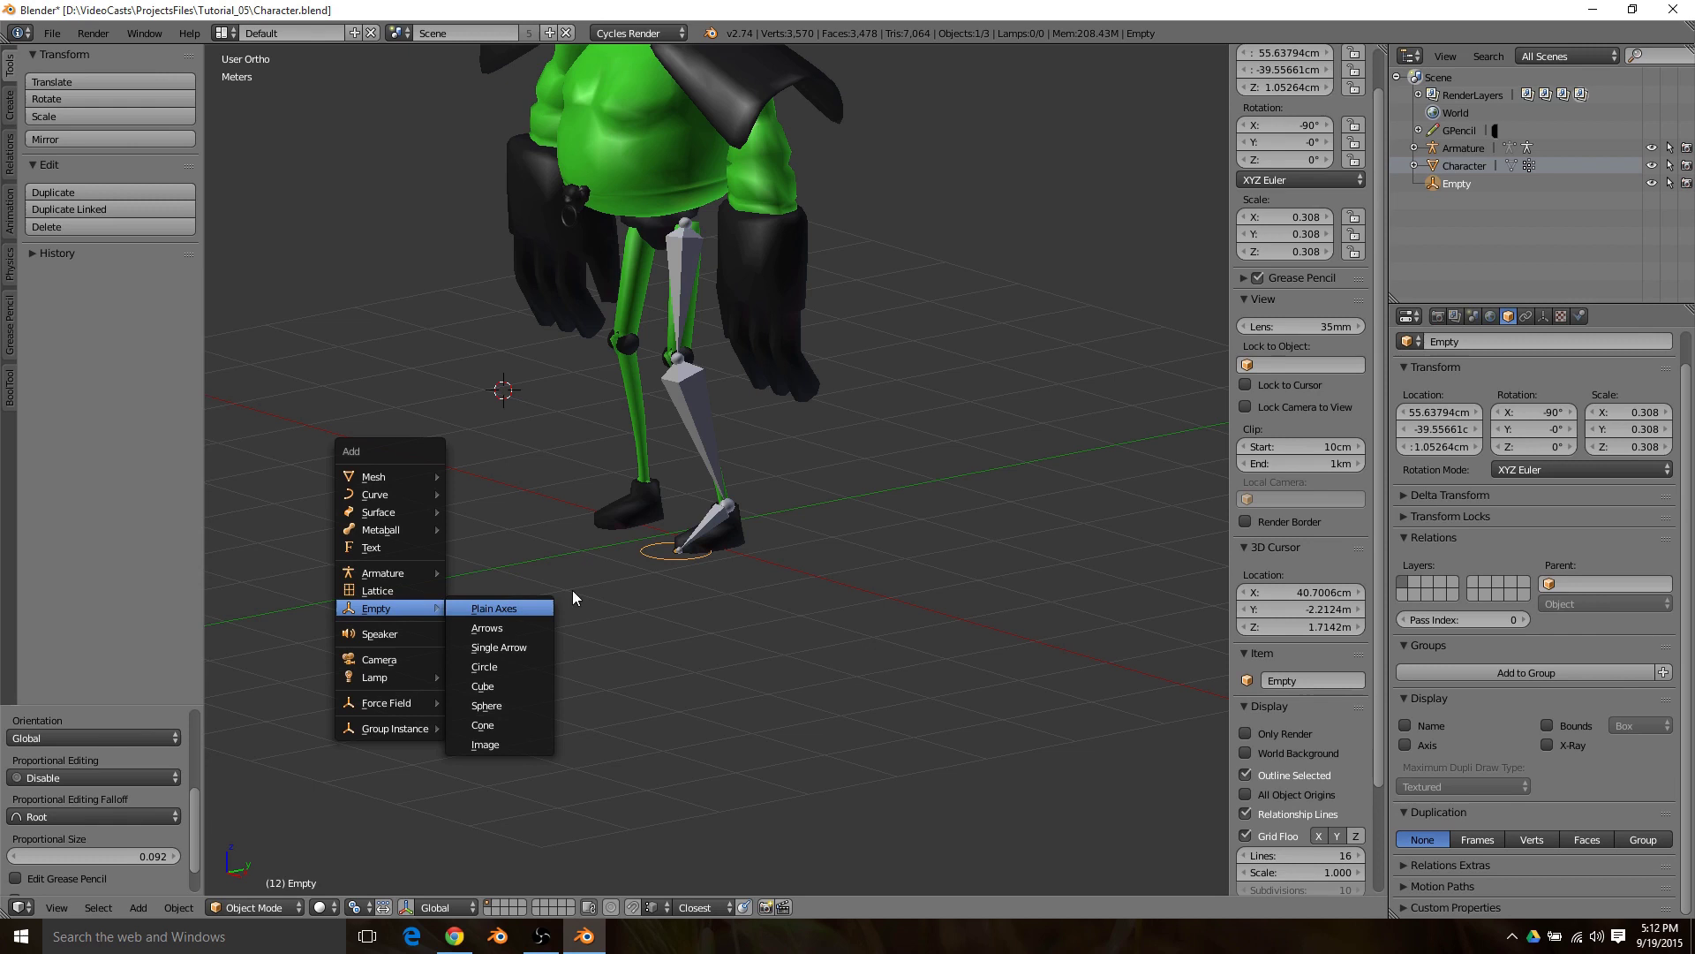
{"action": "left_click", "coordinate": [524, 703]}
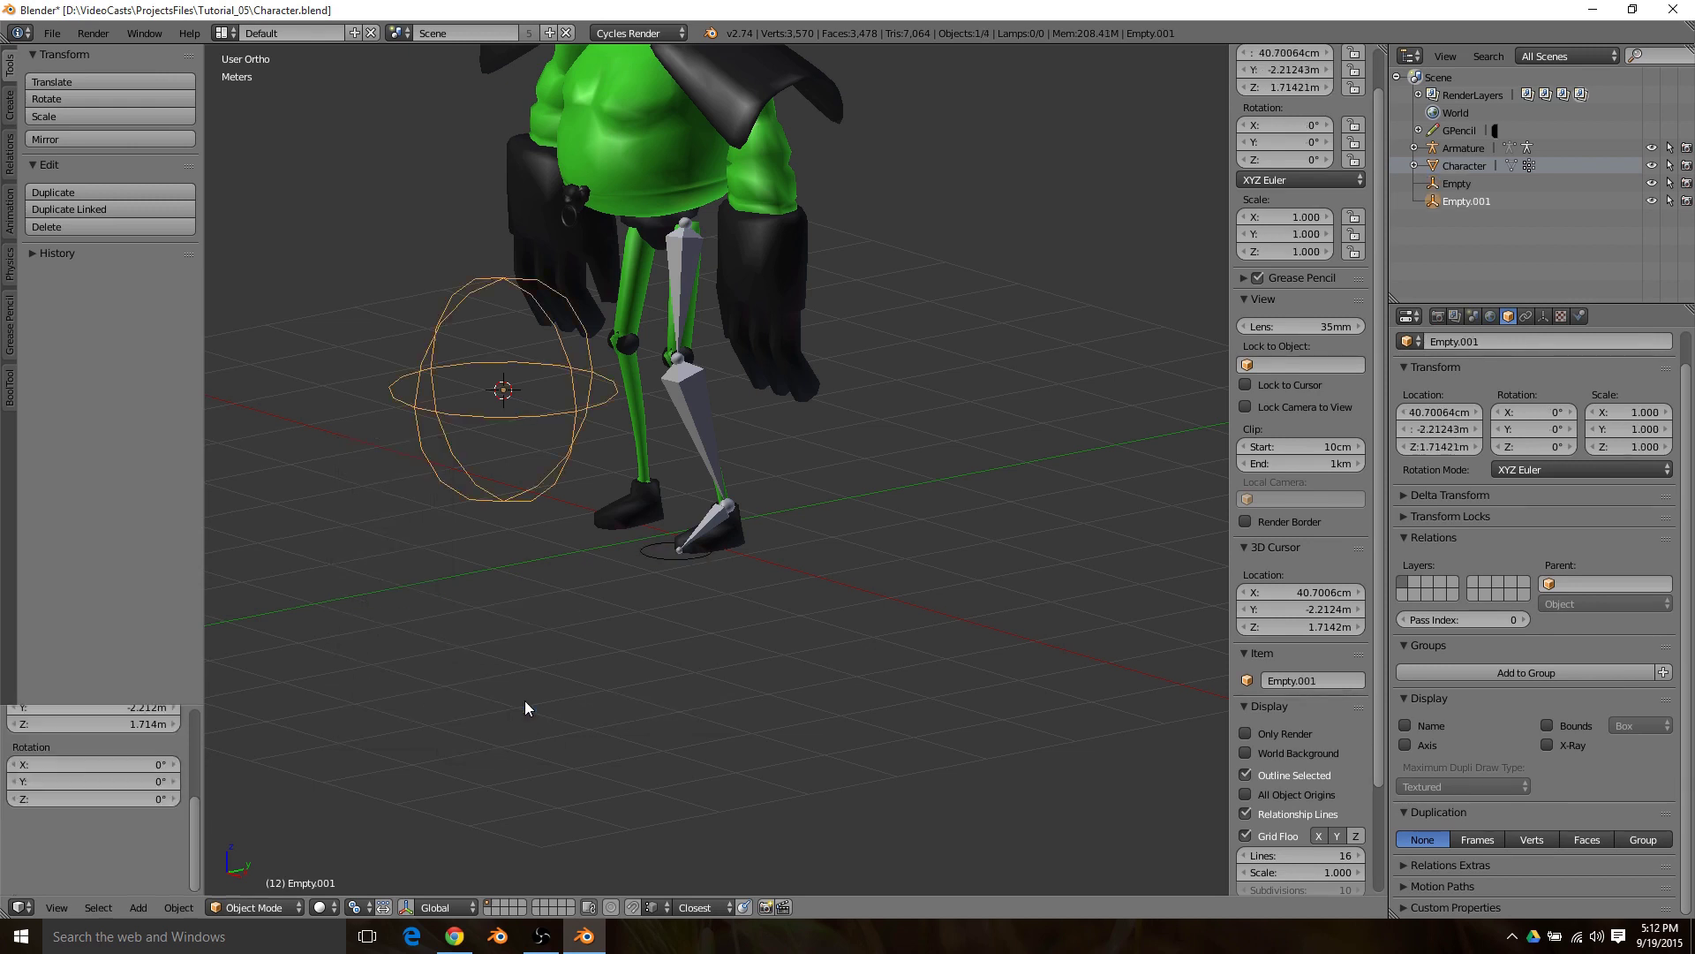
{"action": "key", "text": "s"}
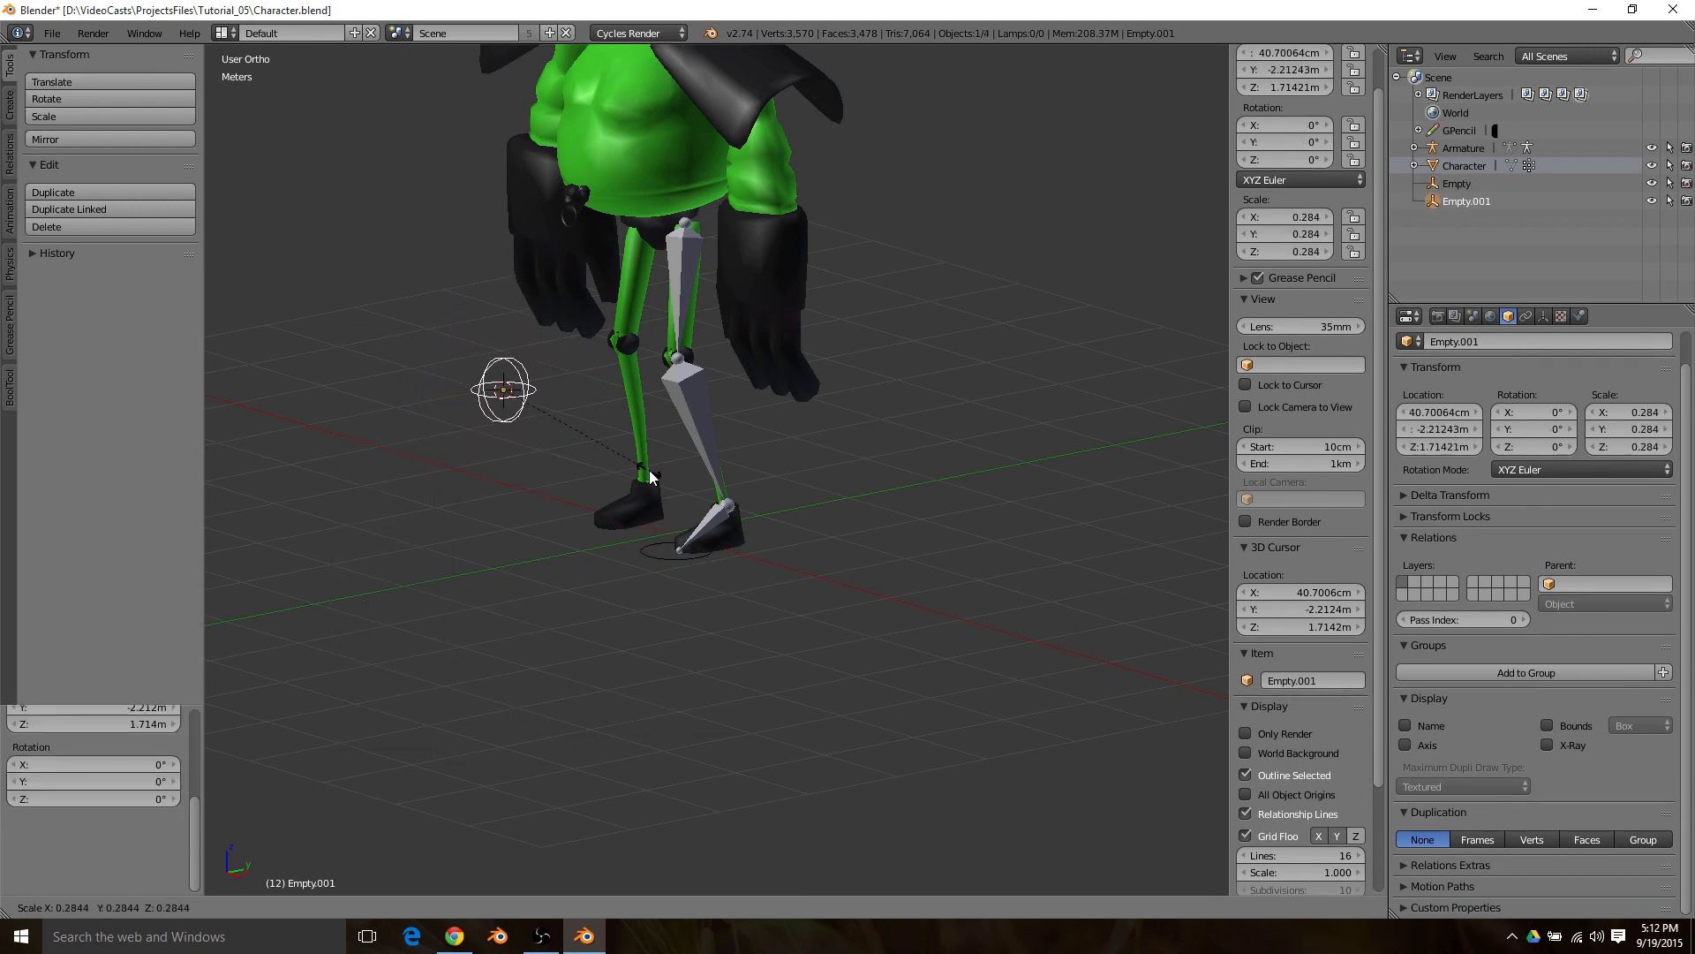
{"action": "left_click", "coordinate": [638, 486]}
{"action": "left_click", "coordinate": [1495, 341]}
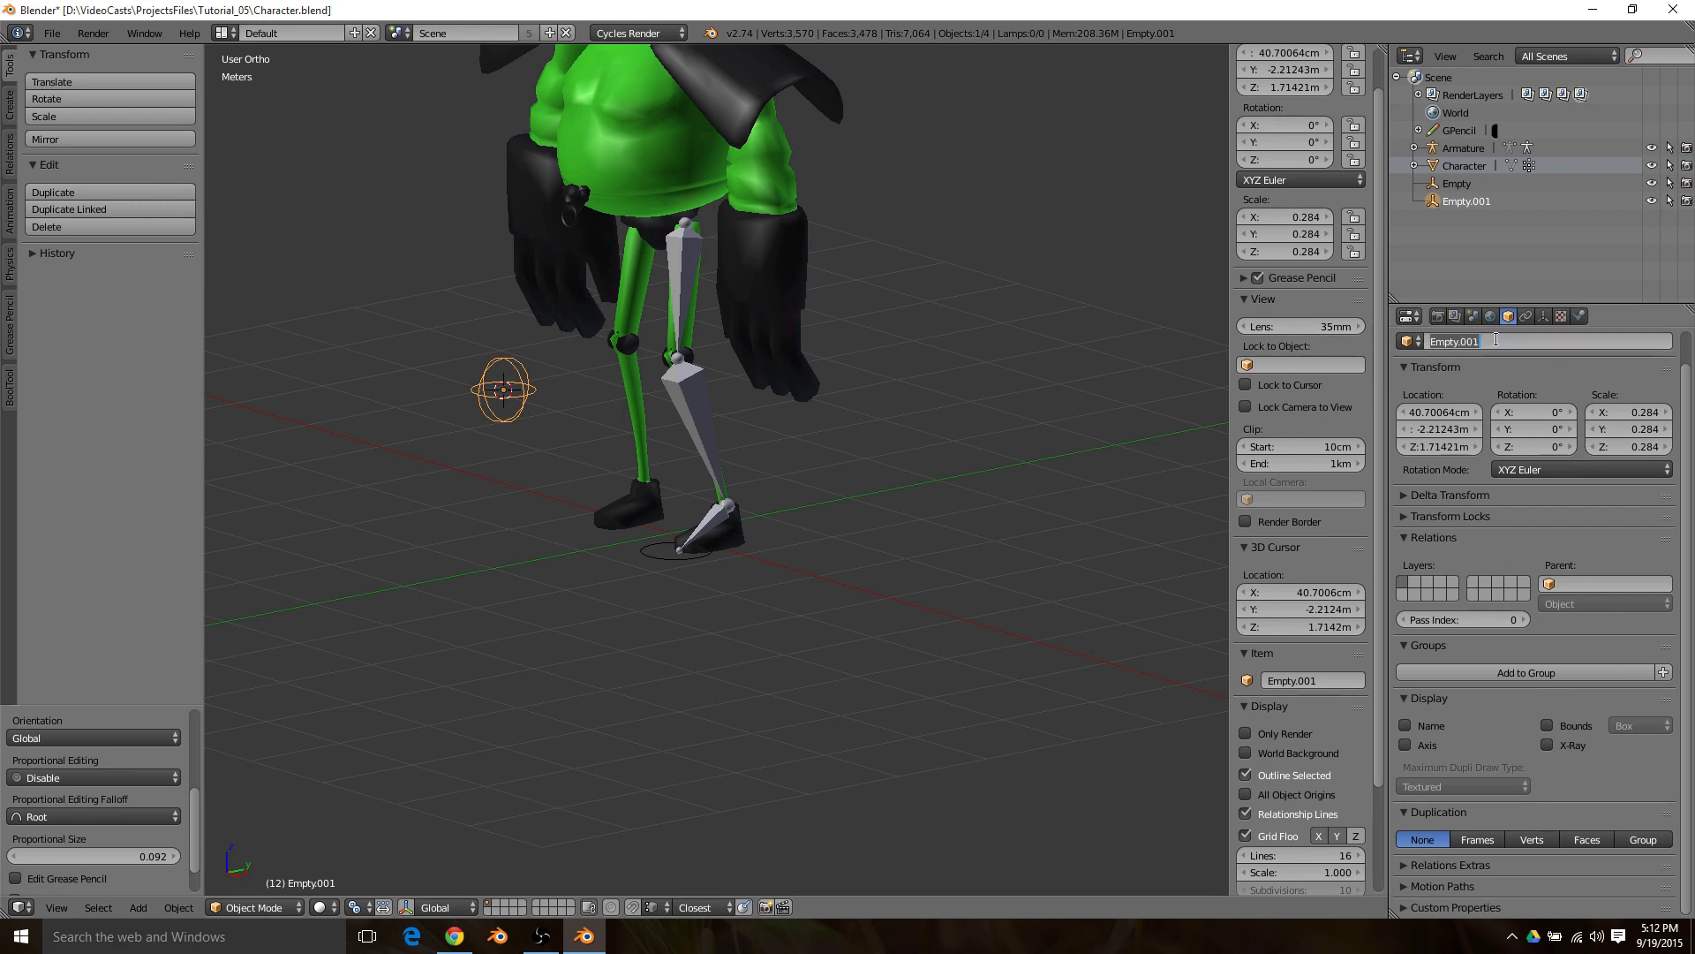
{"action": "type", "text": "L_knee_IK"}
{"action": "key", "text": "Return"}
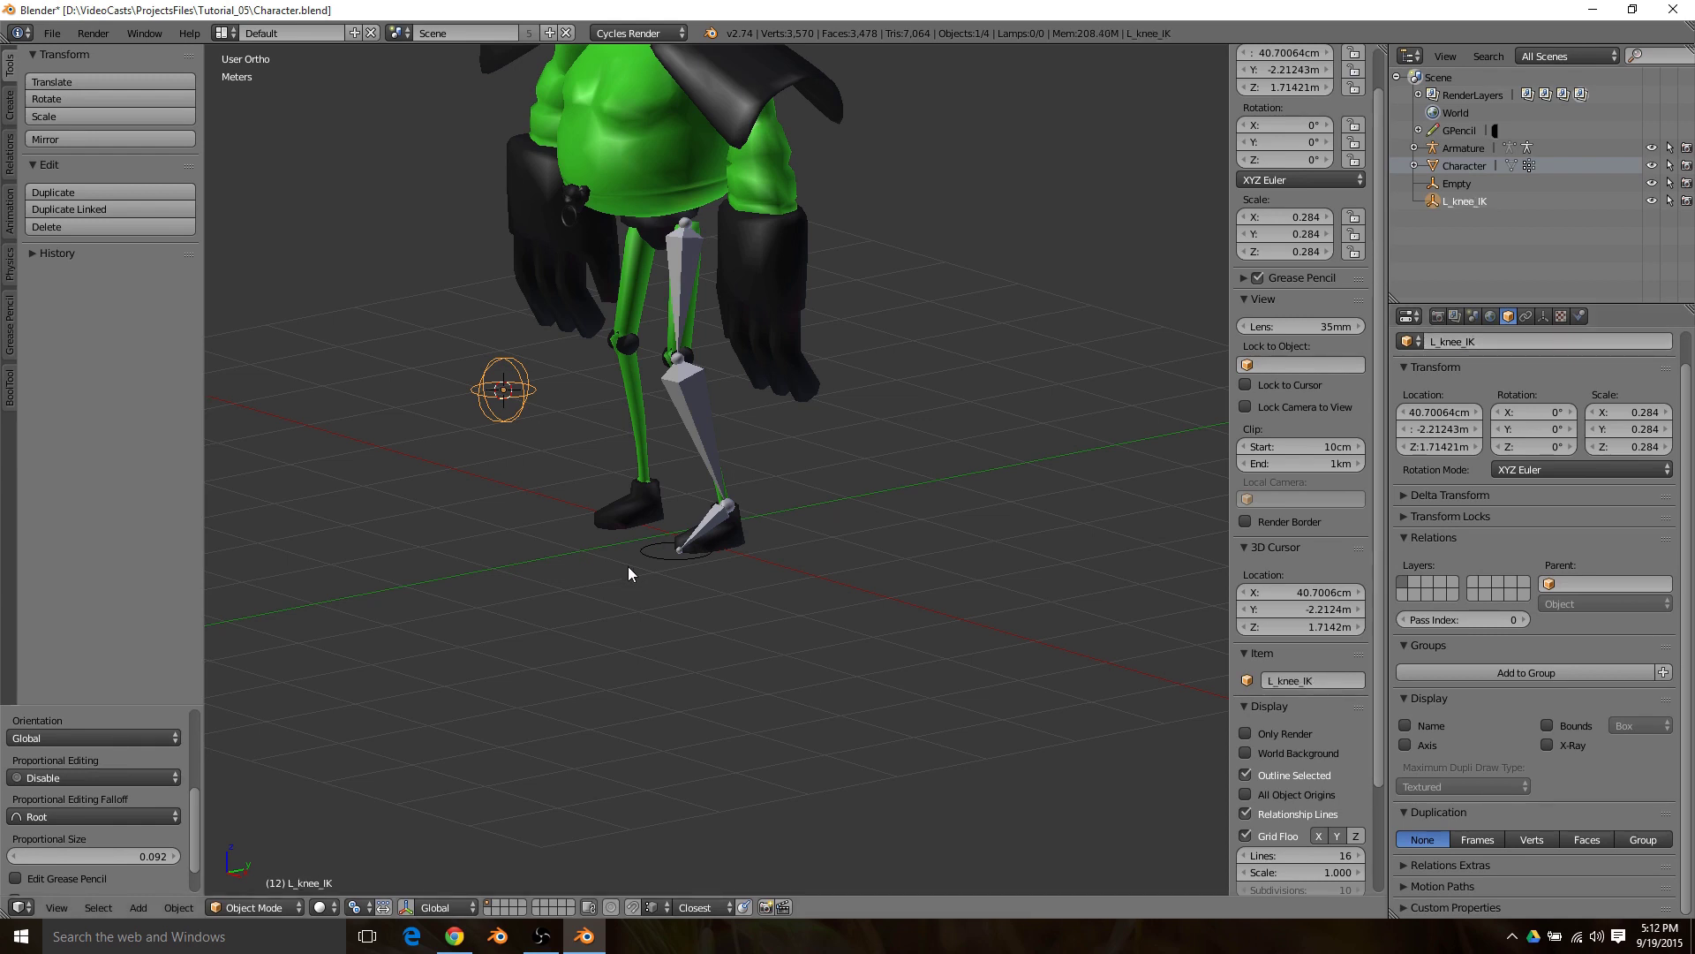
- Select the circle empty under the left foot and type the name L_Foot_IK
{"action": "right_click", "coordinate": [660, 549]}
{"action": "left_click", "coordinate": [1523, 343]}
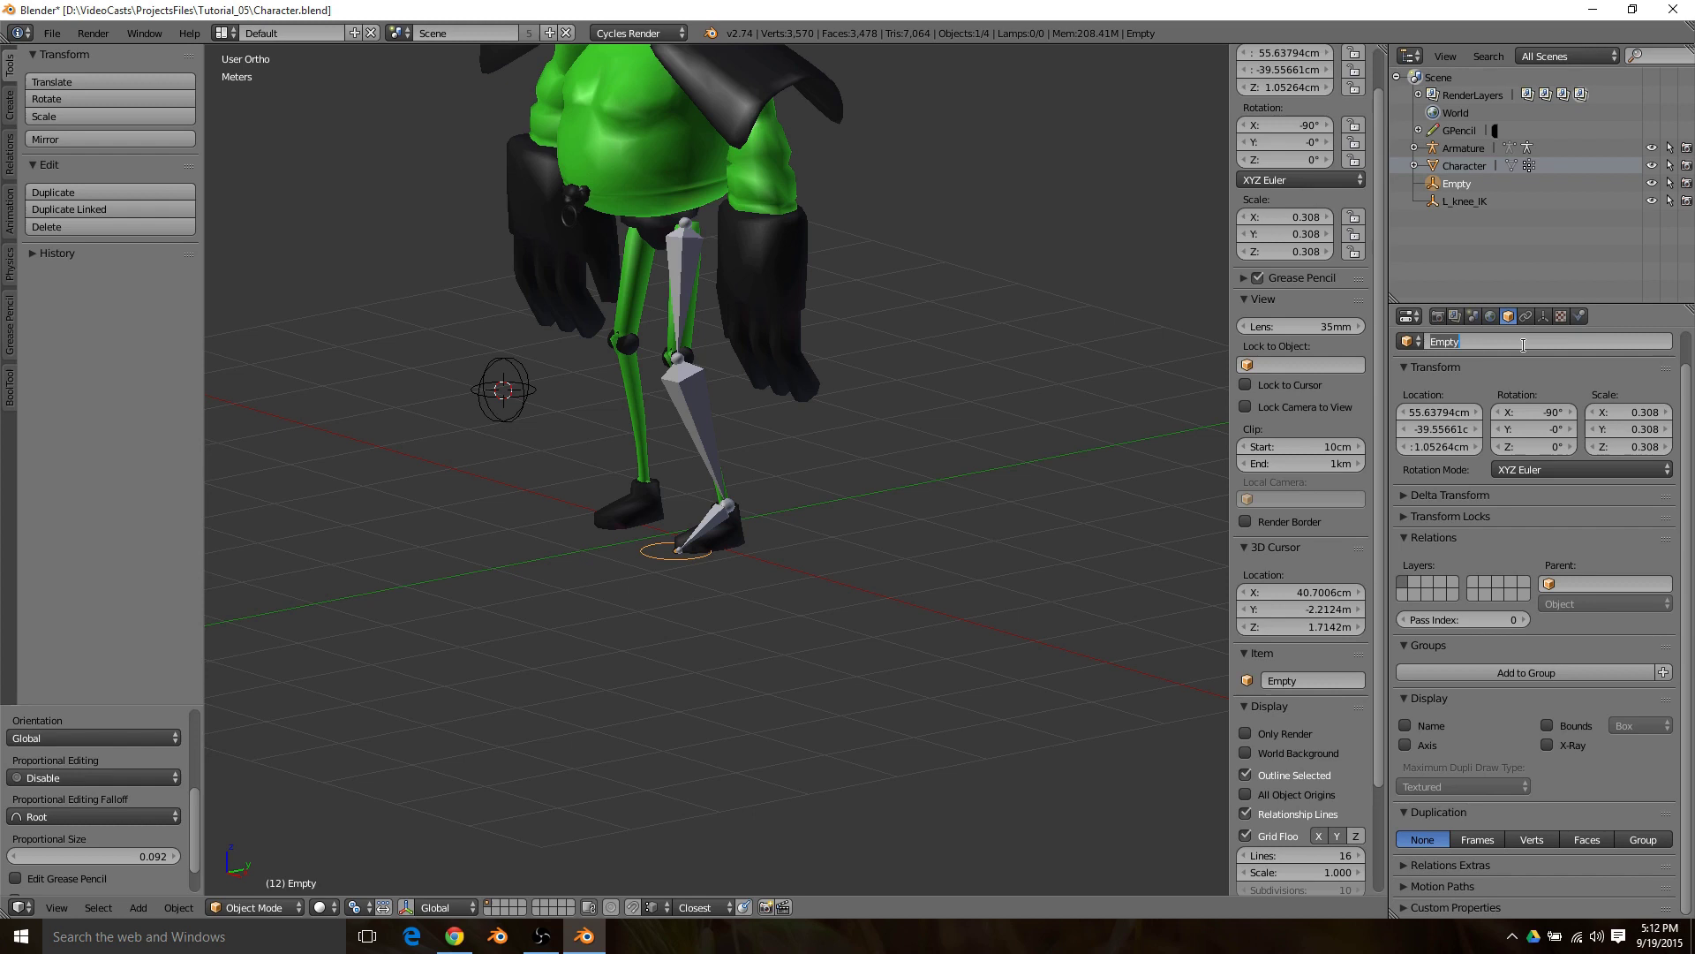
{"action": "type", "text": "L_Foot_IK"}
- Commit L_Foot_IK as the foot empty's name and add an Inverse Kinematics bone constraint to L_foot
{"action": "key", "text": "Return"}
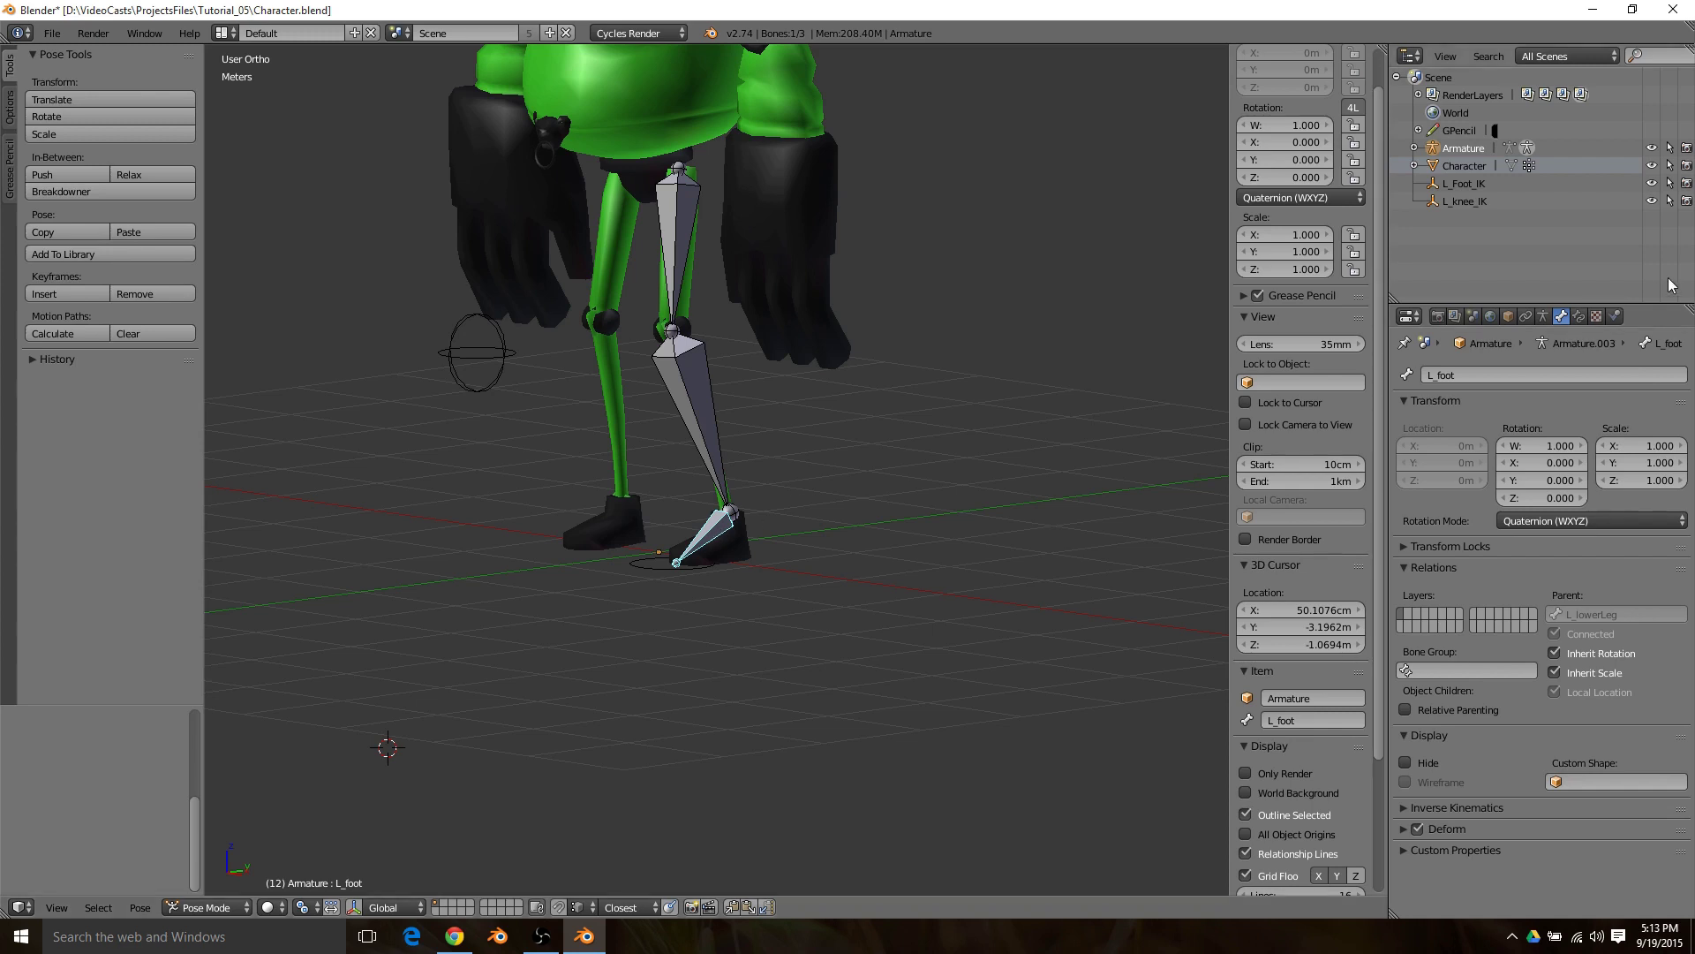
{"action": "left_click", "coordinate": [1579, 318]}
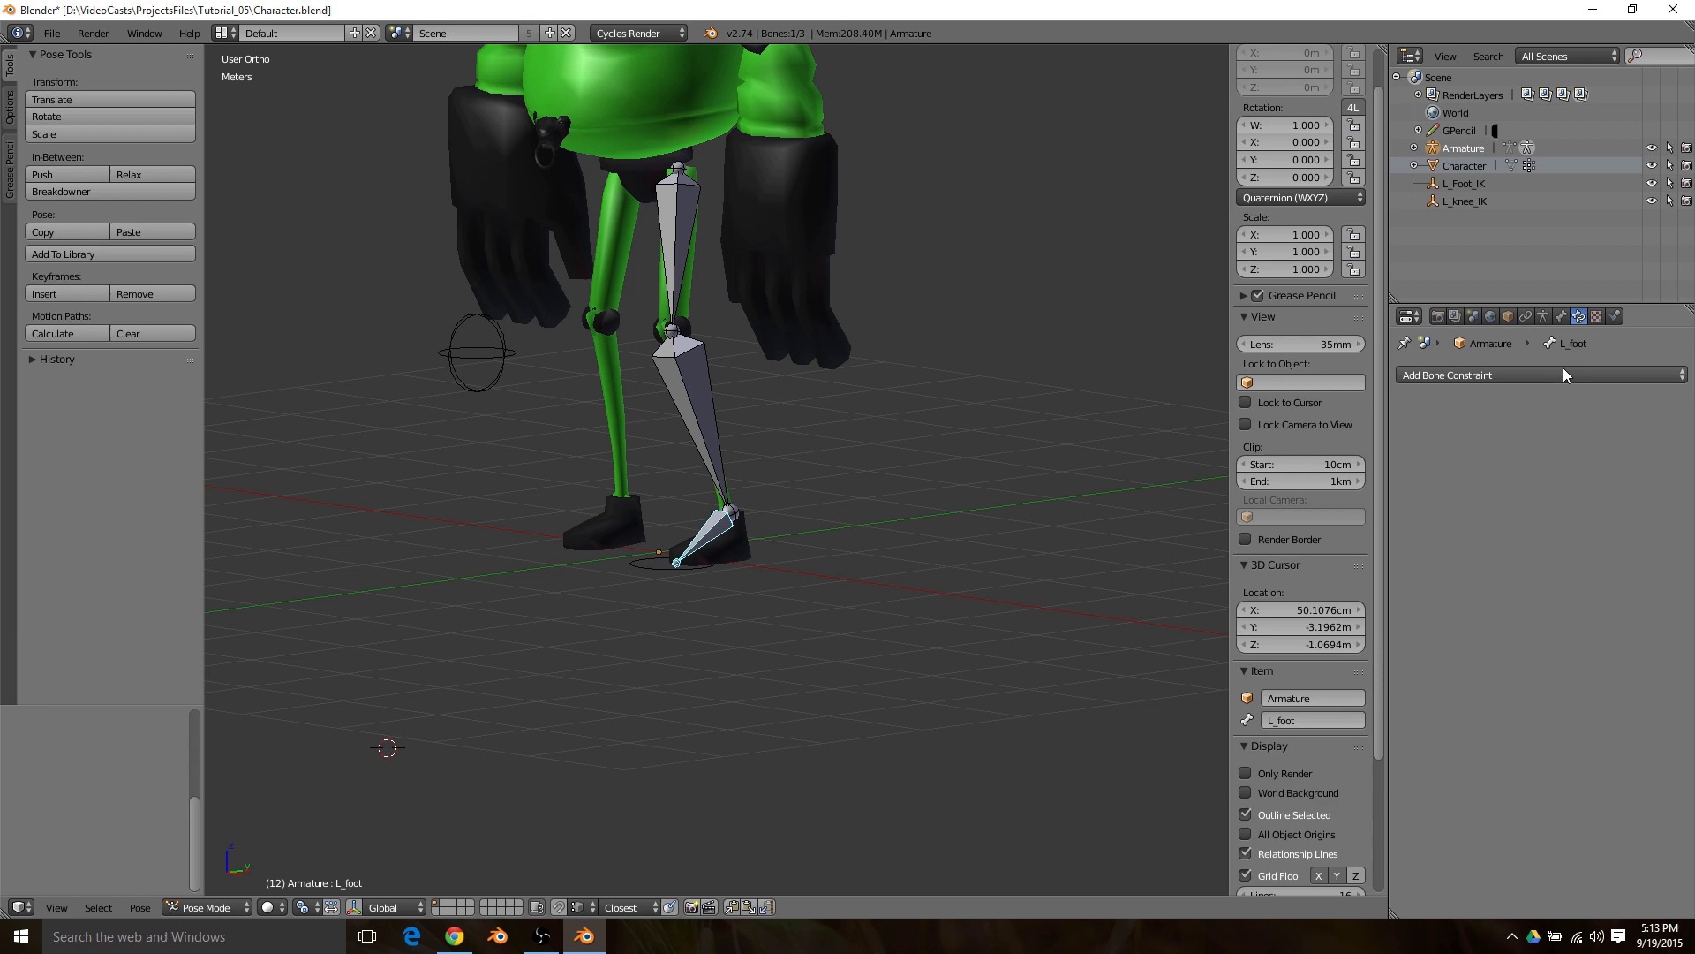
{"action": "left_click", "coordinate": [1562, 374]}
{"action": "left_click", "coordinate": [1492, 456]}
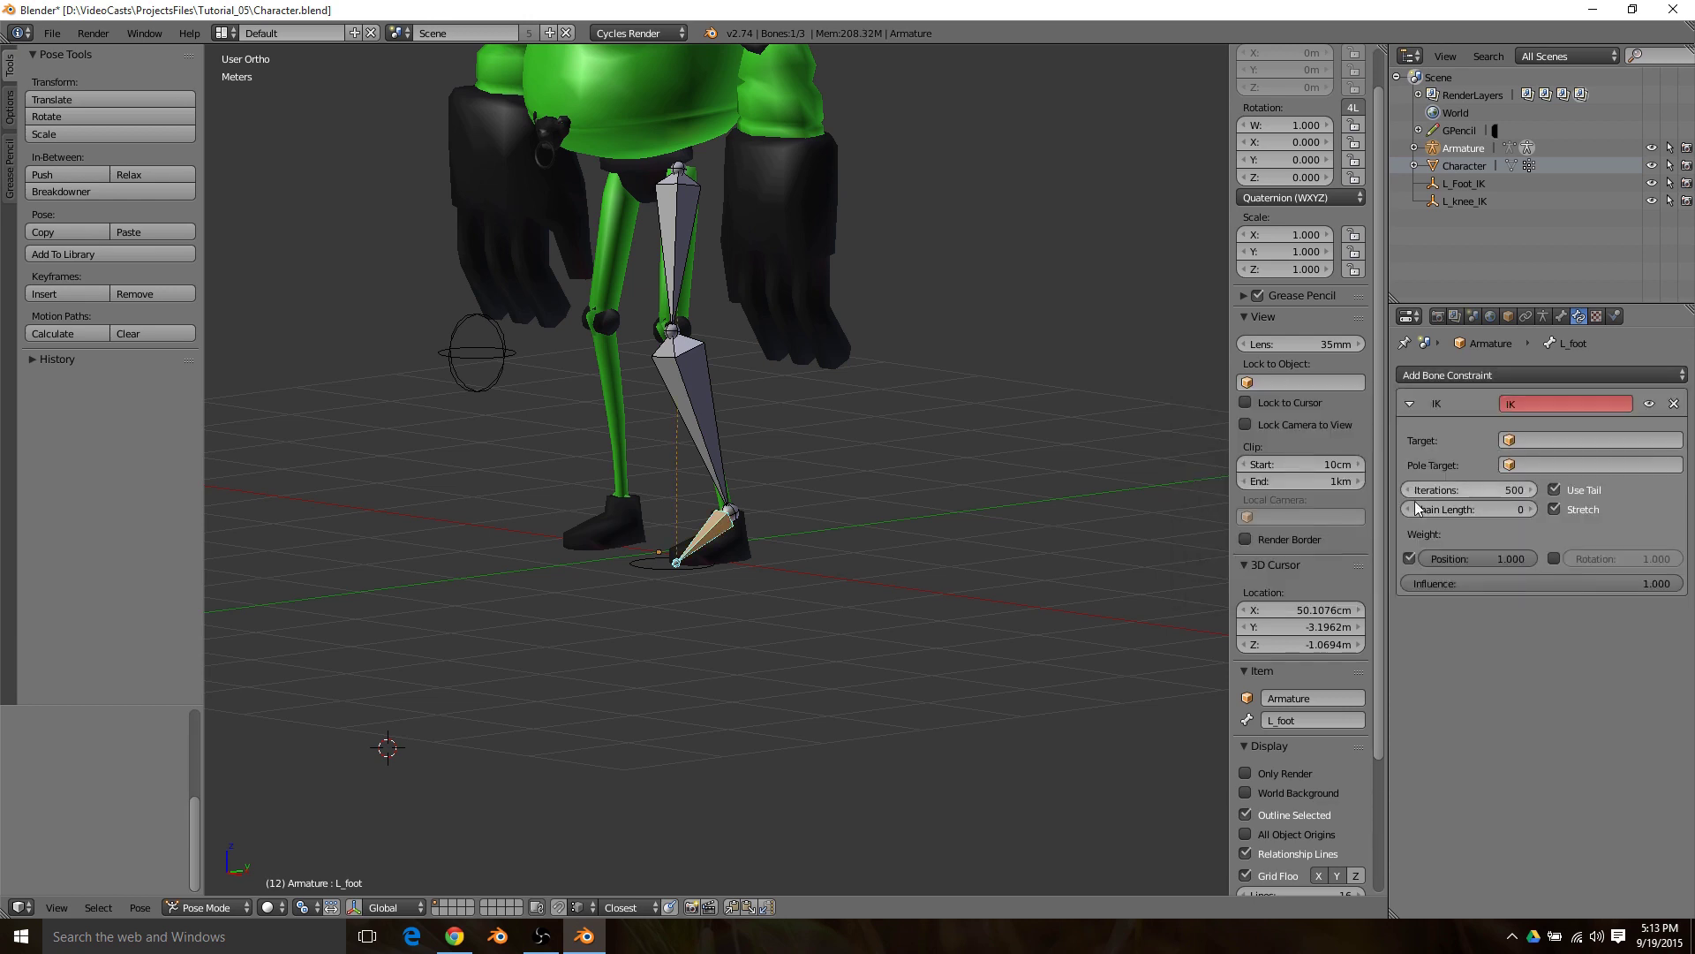
{"action": "middle_click_drag", "start_coordinate": [834, 509], "coordinate": [752, 518]}
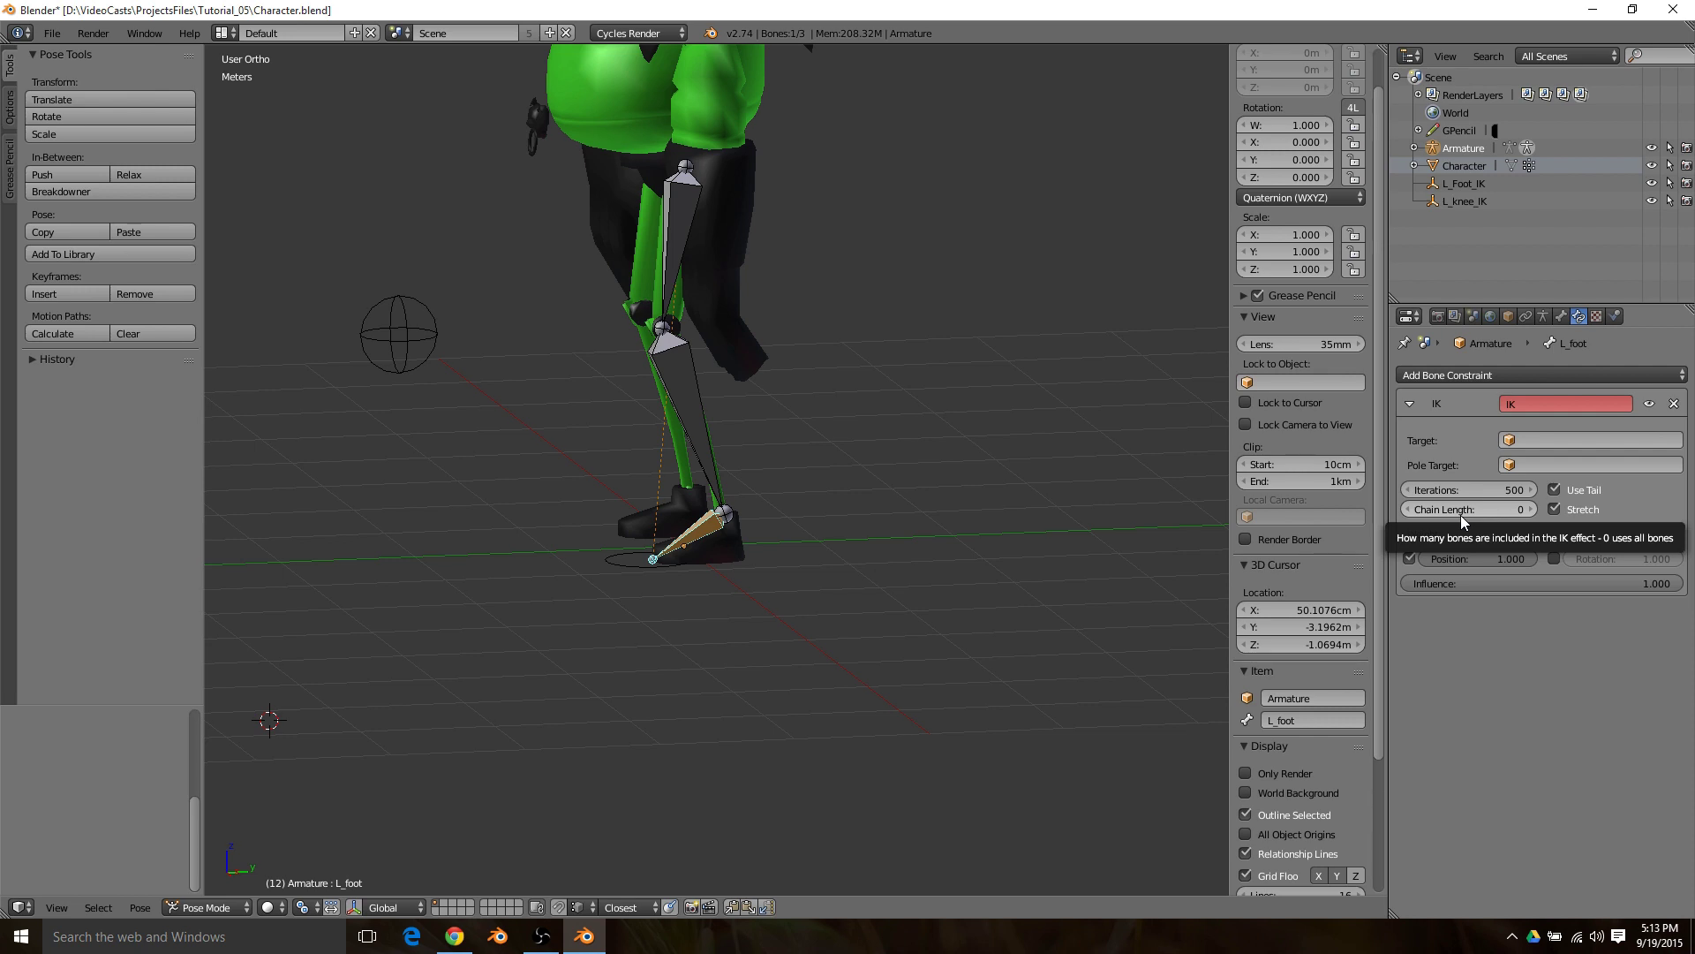
- Give the L_foot IK a chain length of 3, target L_Foot_IK, and pole target L_knee_IK
{"action": "left_click", "coordinate": [1531, 508]}
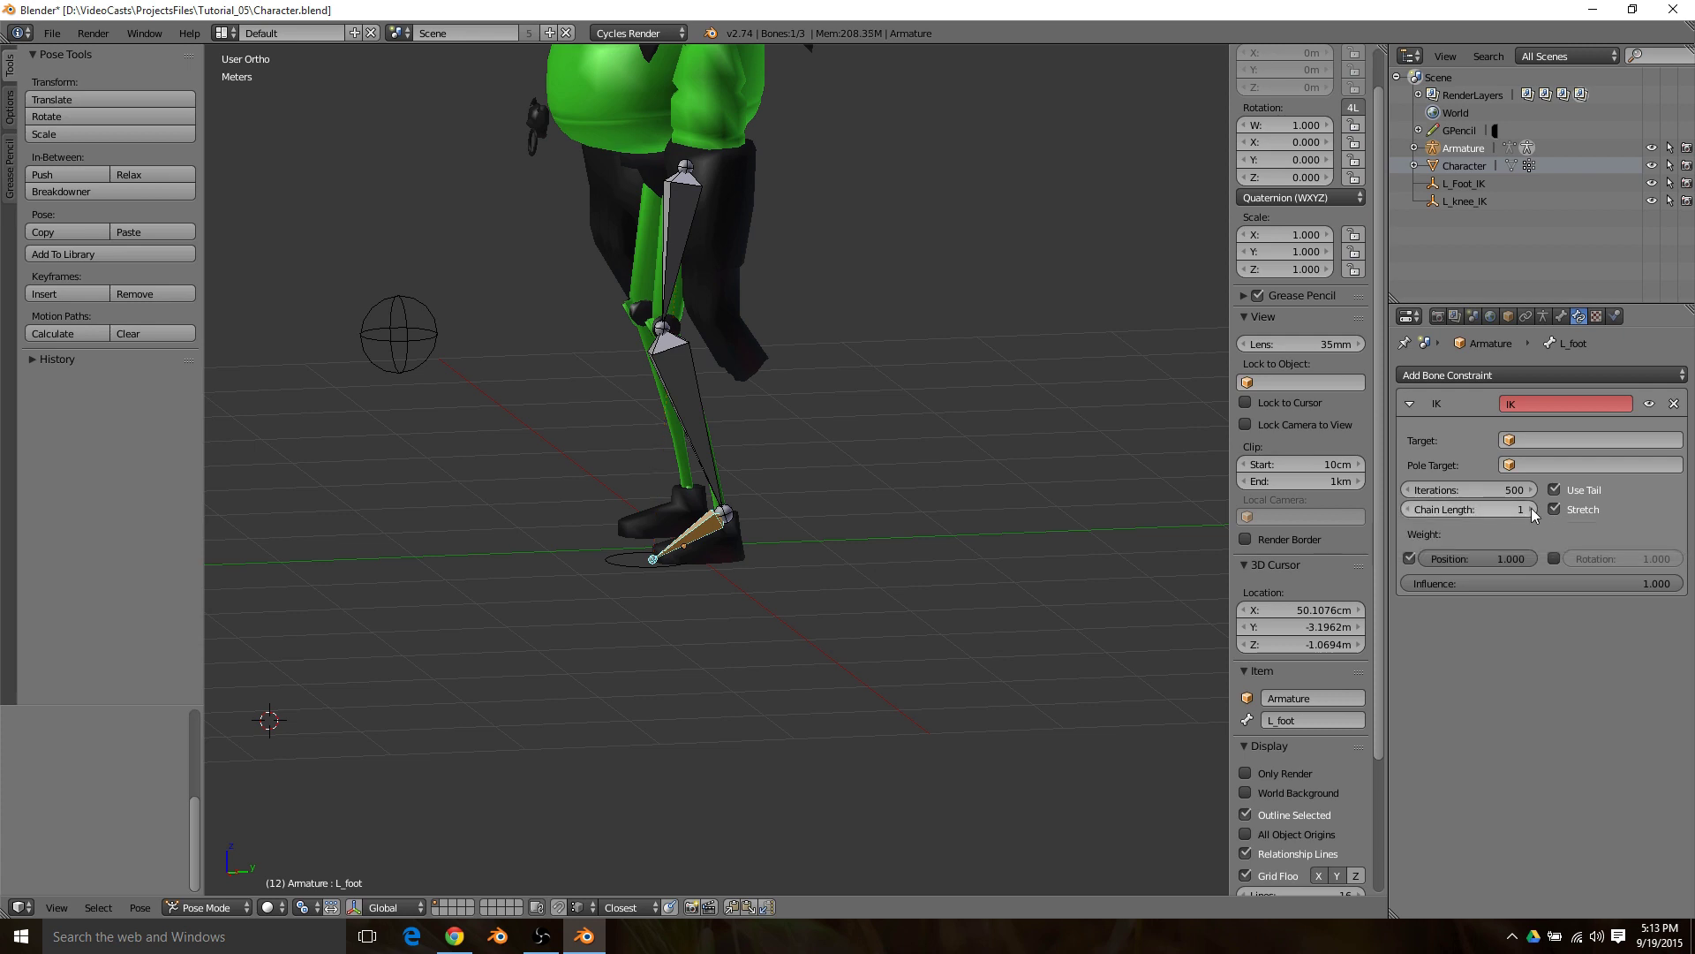
{"action": "left_click", "coordinate": [1531, 508]}
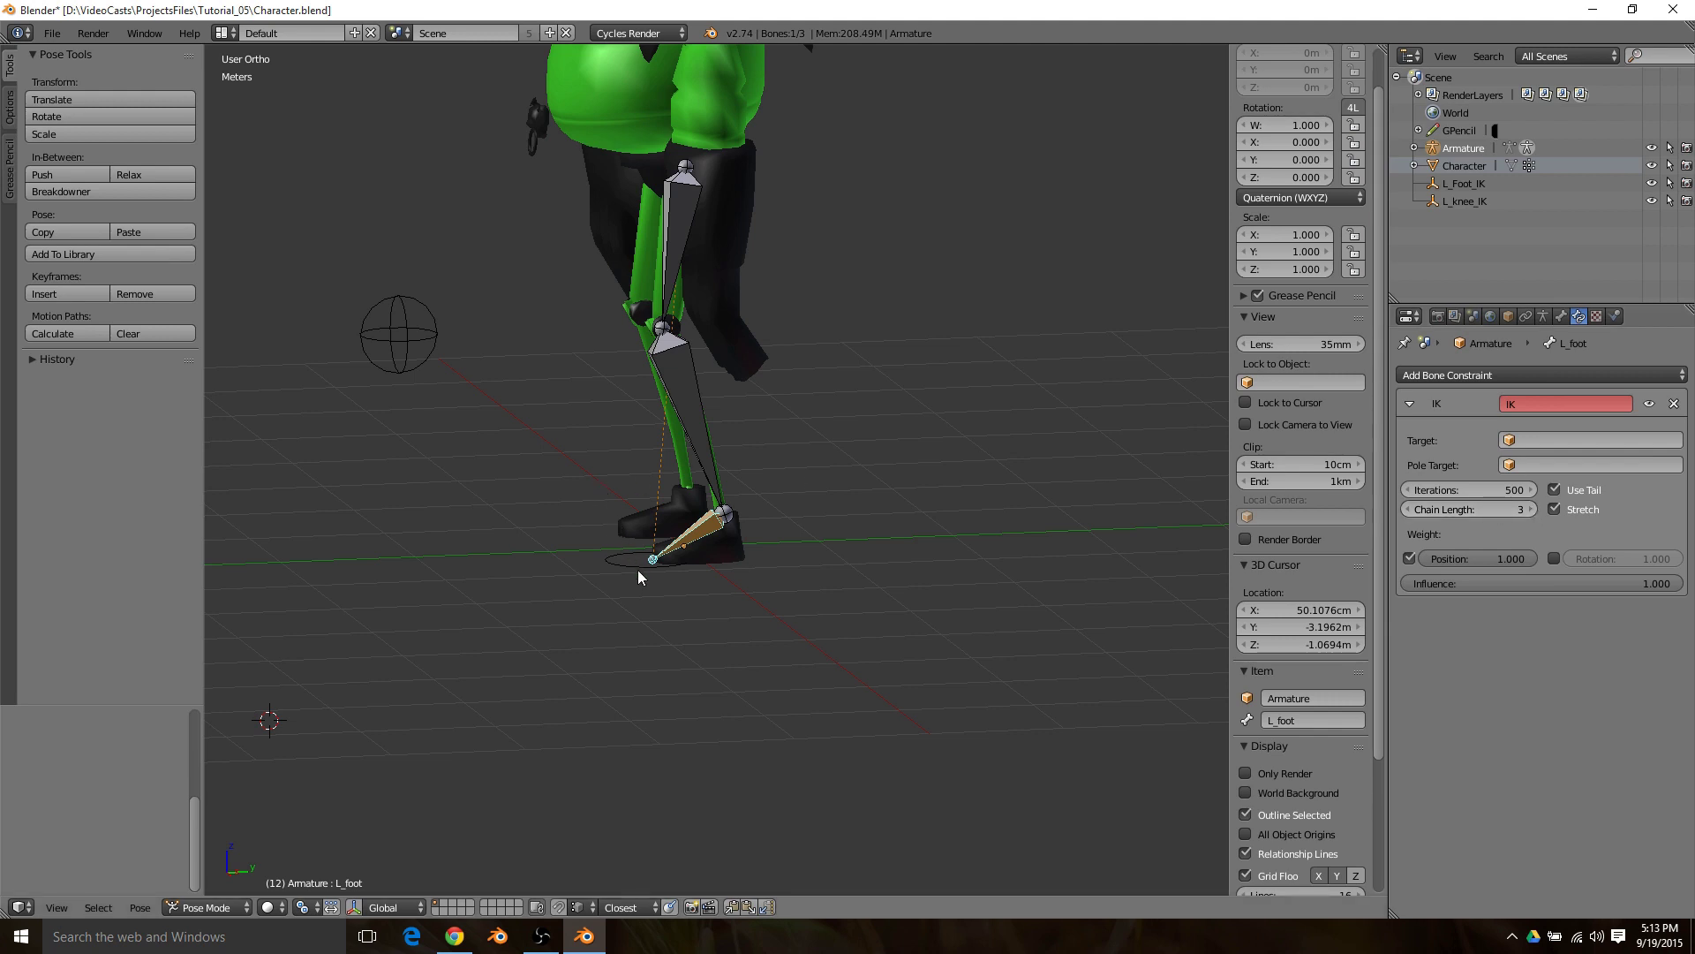
{"action": "left_click", "coordinate": [1585, 440]}
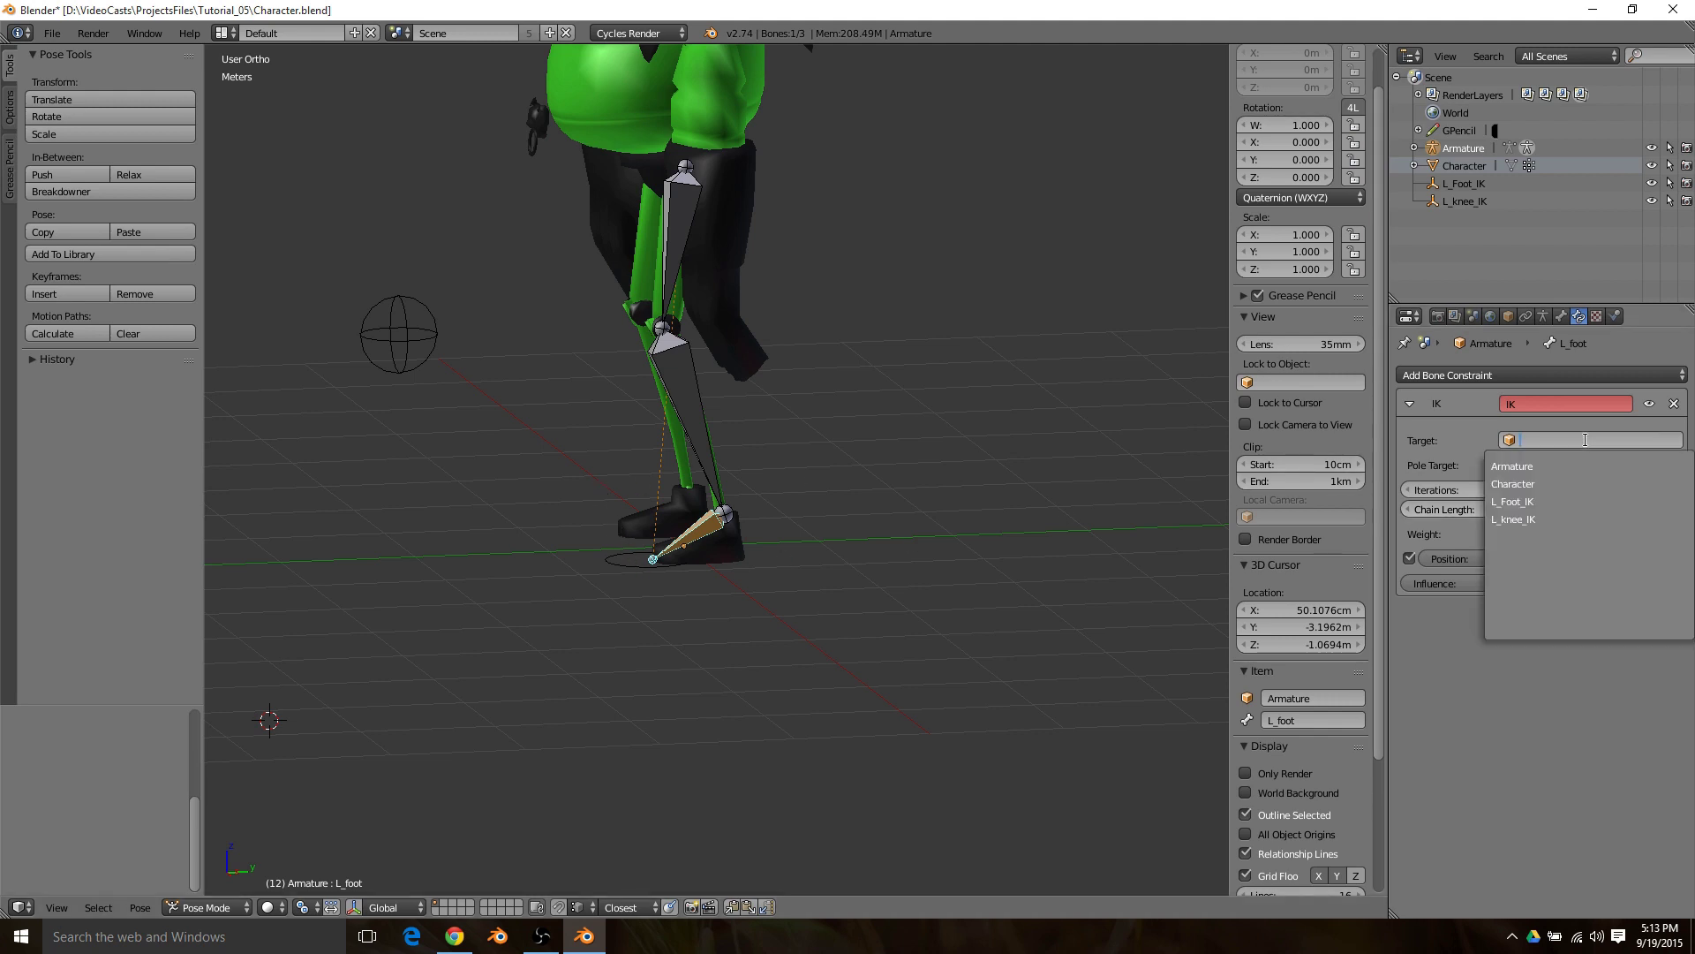
{"action": "left_click", "coordinate": [1548, 502]}
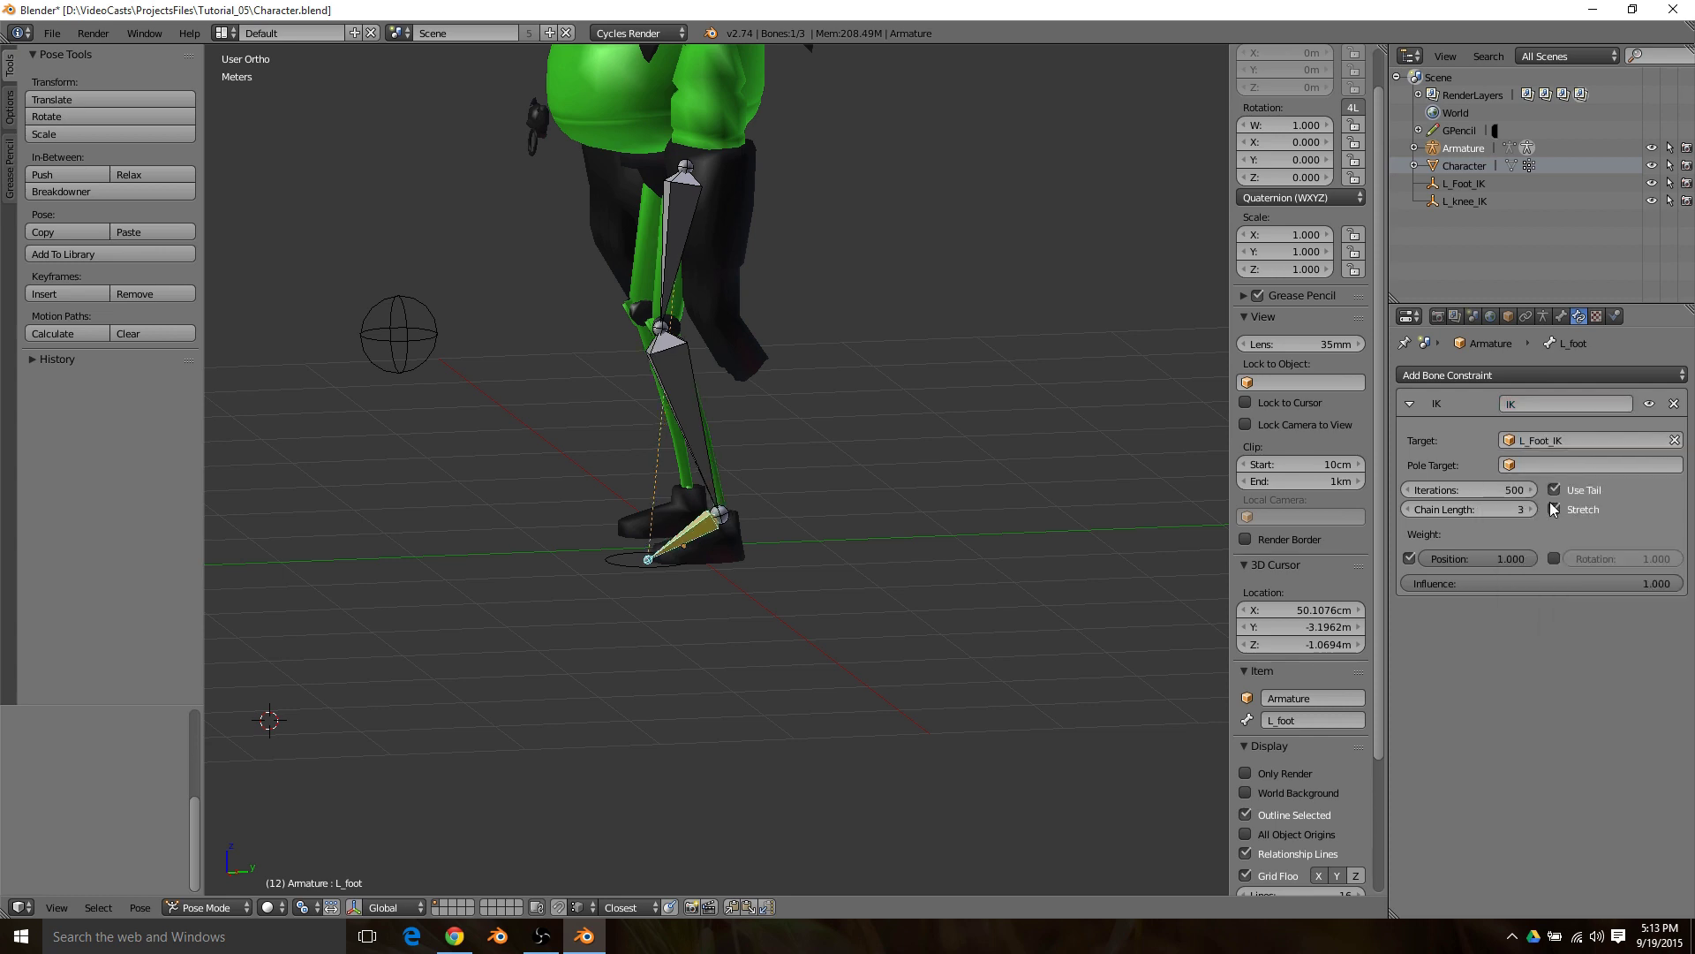
{"action": "left_click", "coordinate": [1581, 465]}
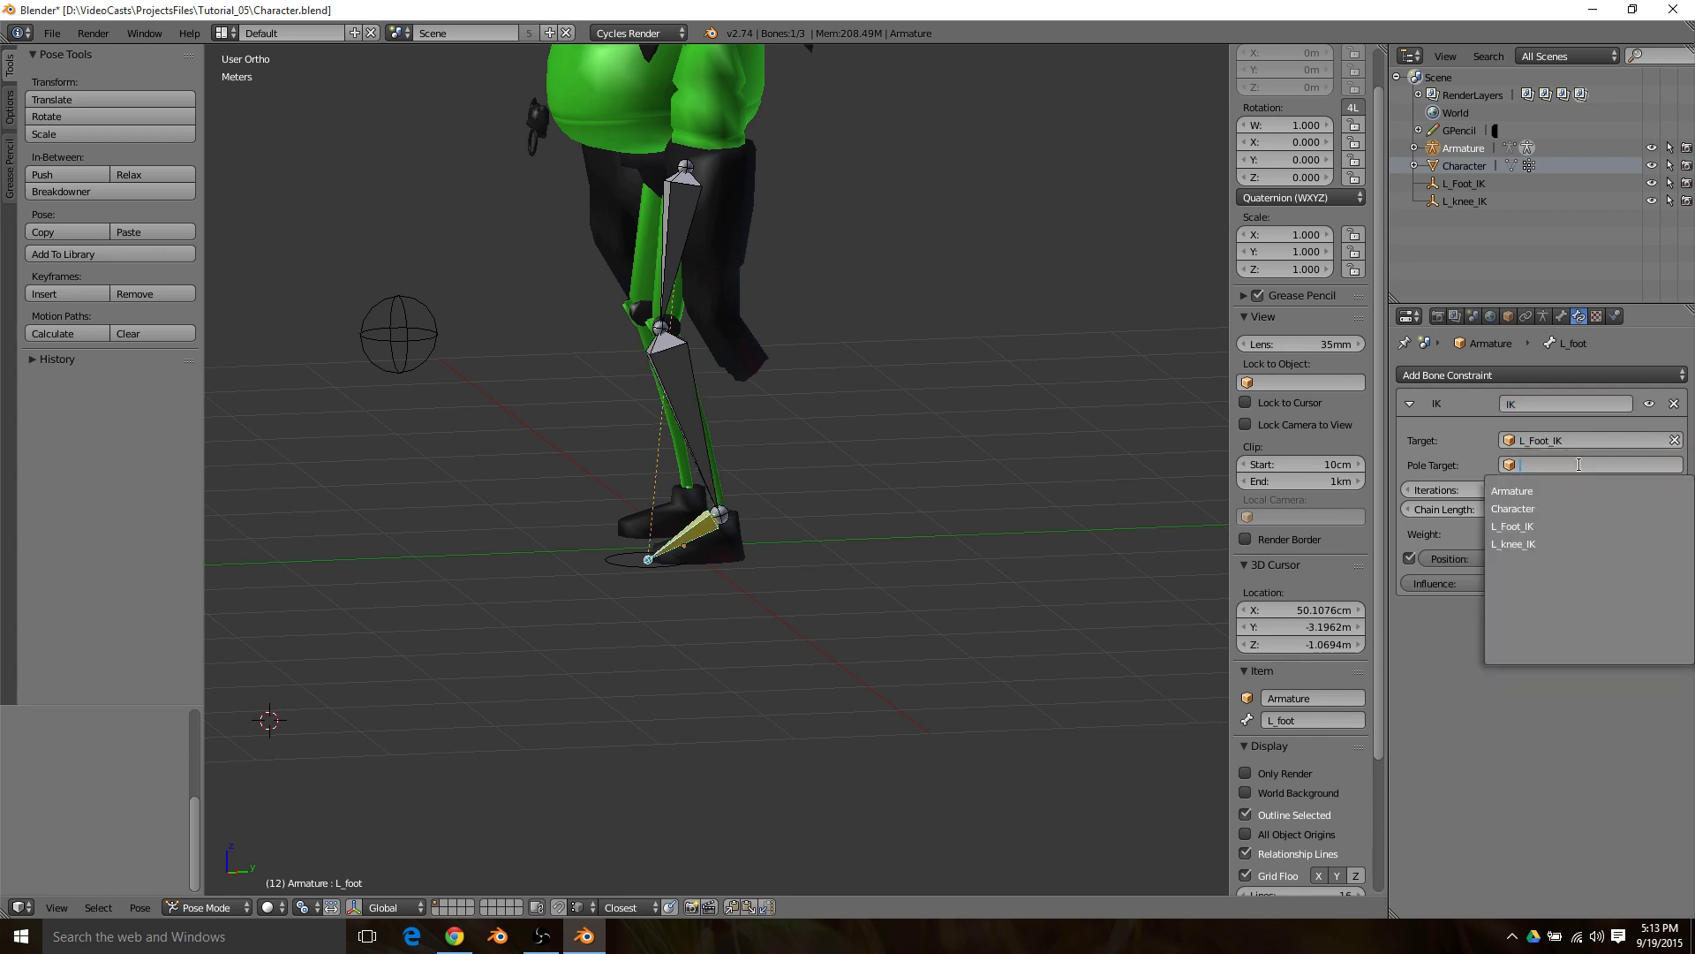
{"action": "left_click", "coordinate": [1558, 542]}
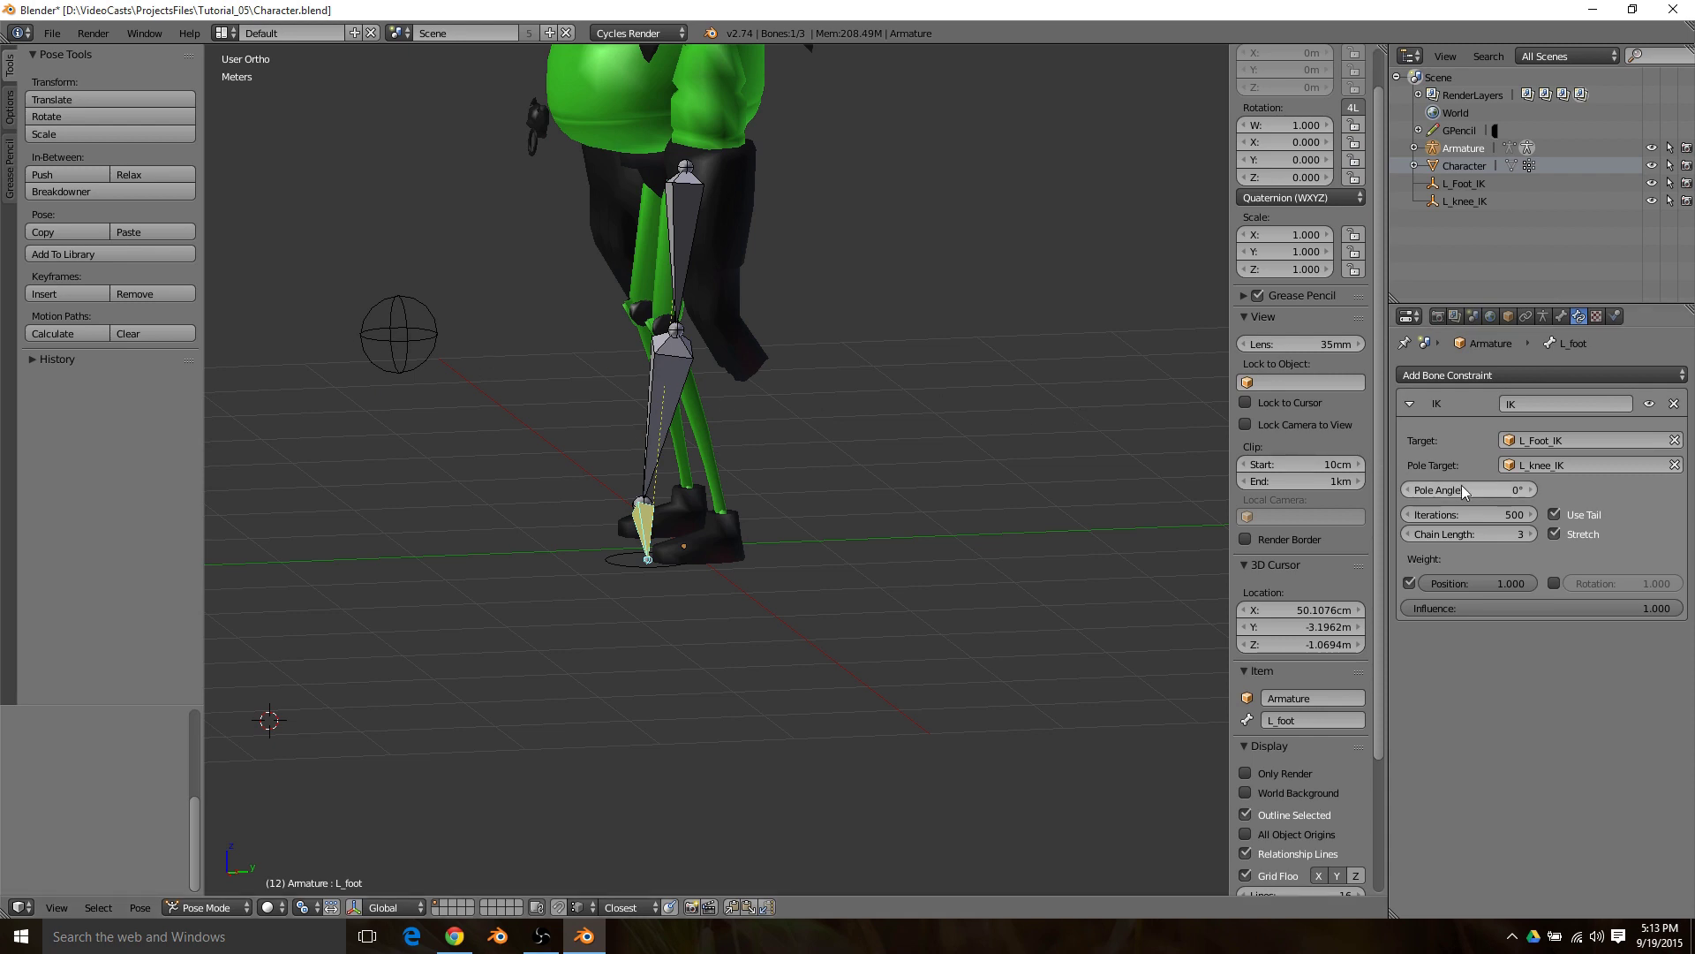
- Raise the IK pole angle to about 90°, then move L_Foot_IK up and forward to bend the leg
{"action": "left_click_drag", "start_coordinate": [1468, 489], "coordinate": [1547, 489]}
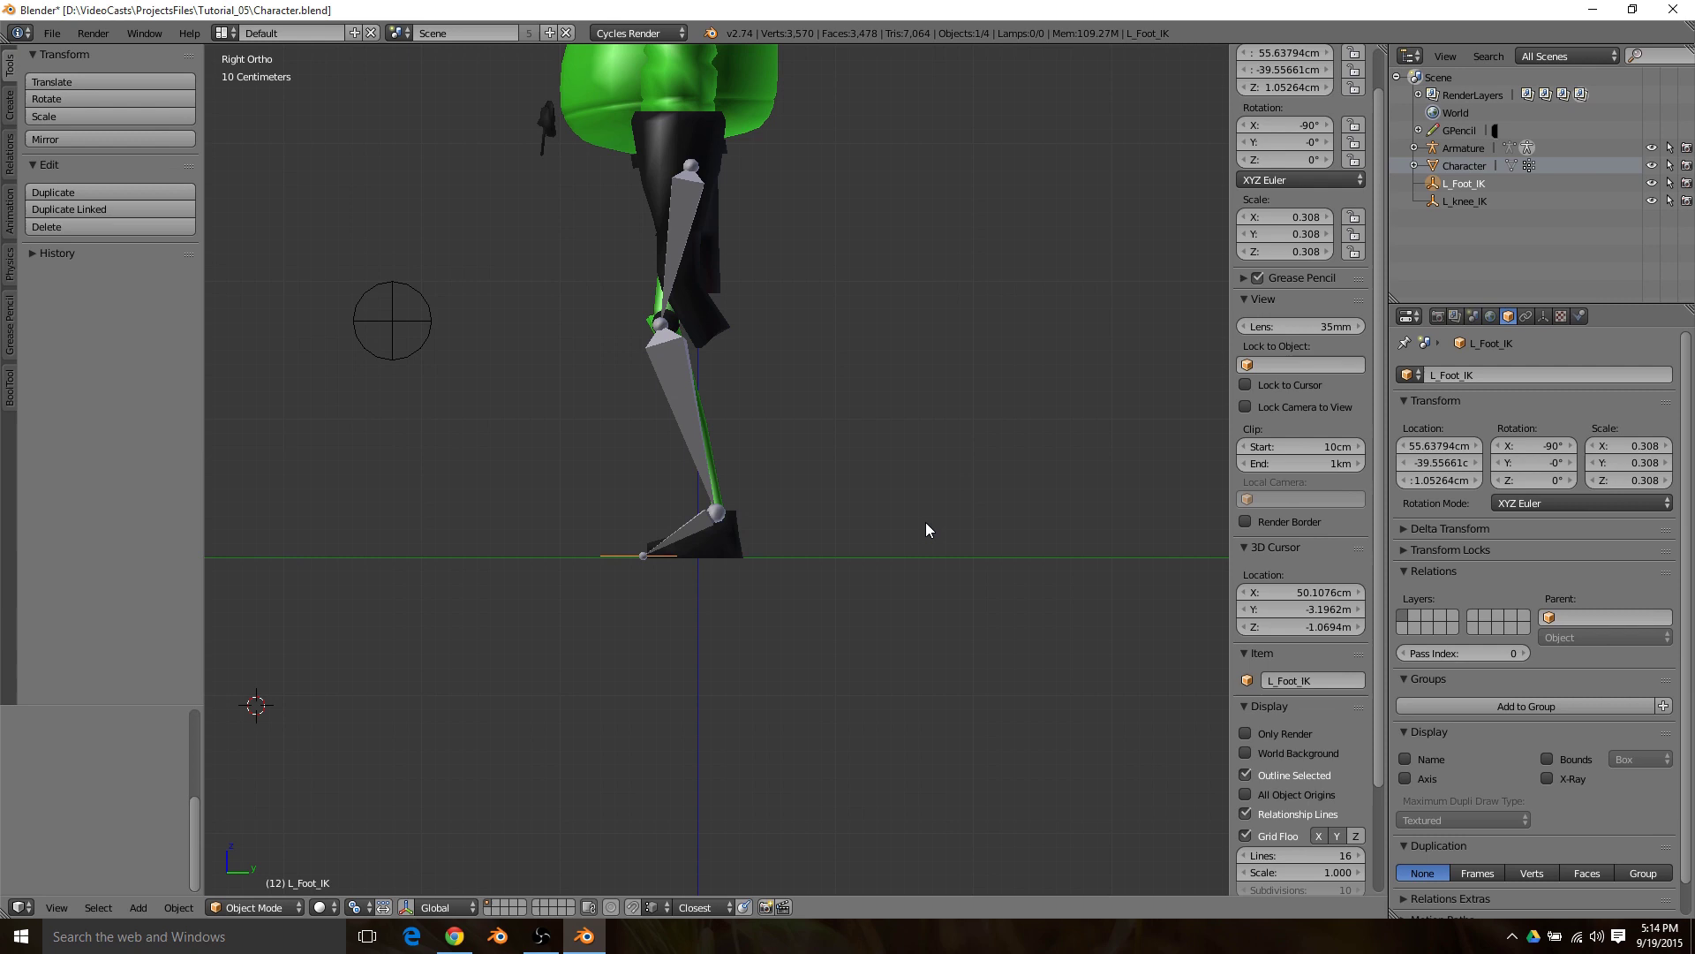
{"action": "key", "text": "g"}
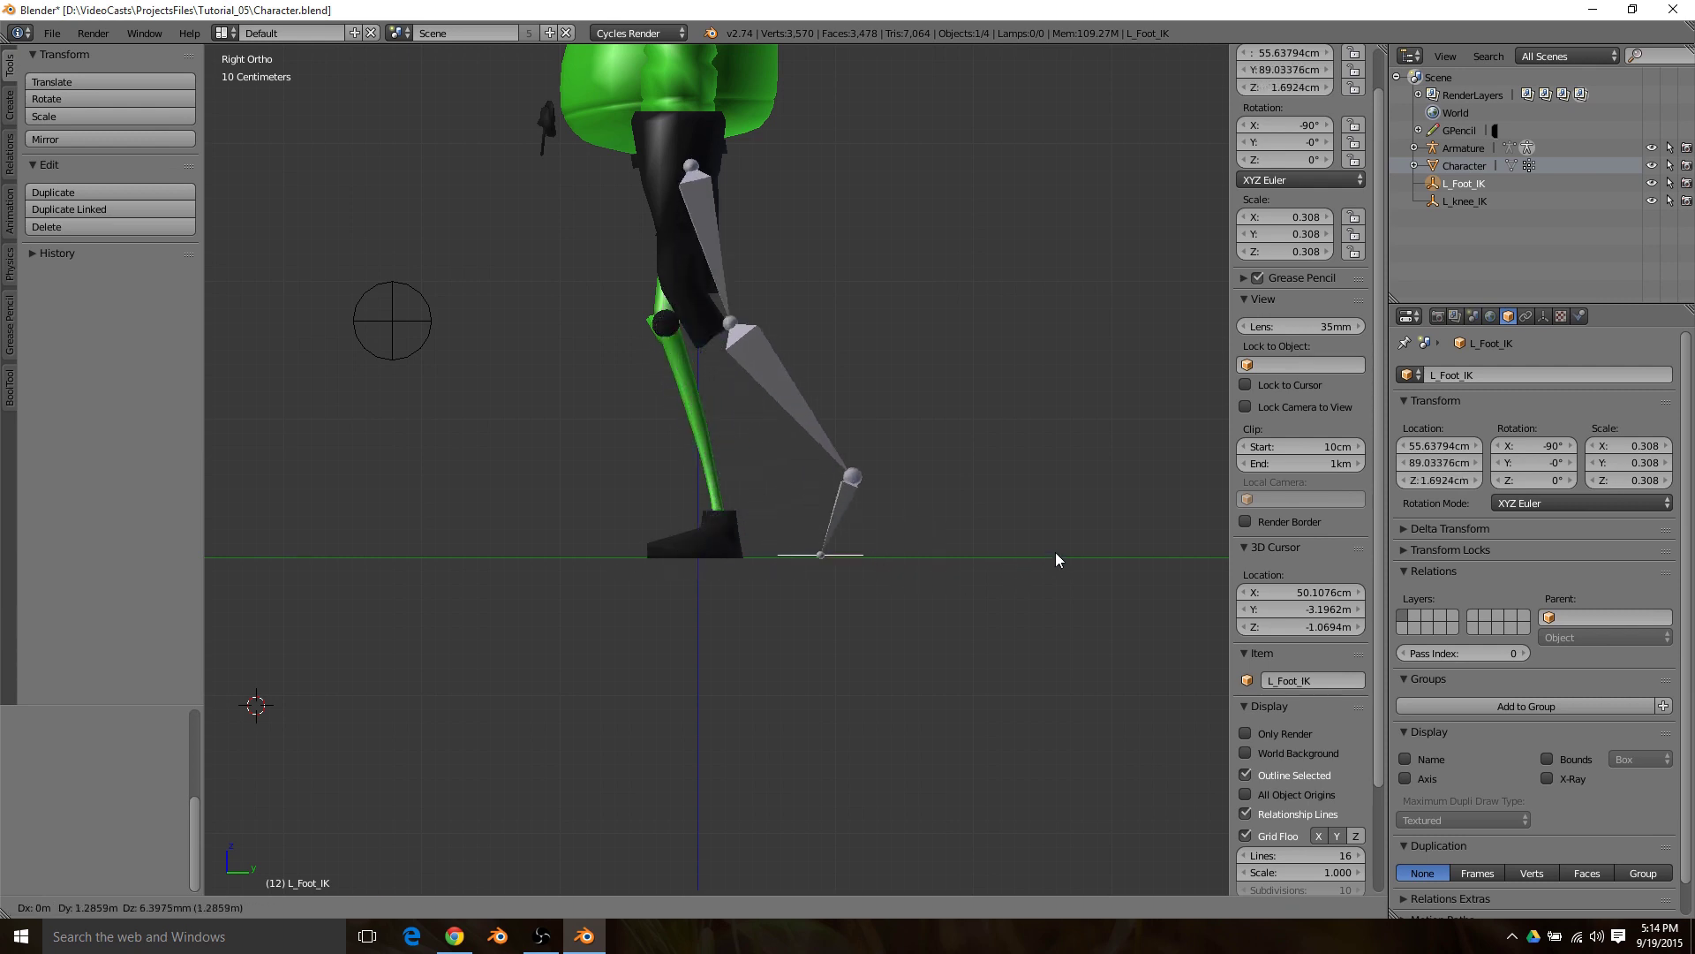
{"action": "left_click", "coordinate": [1129, 510]}
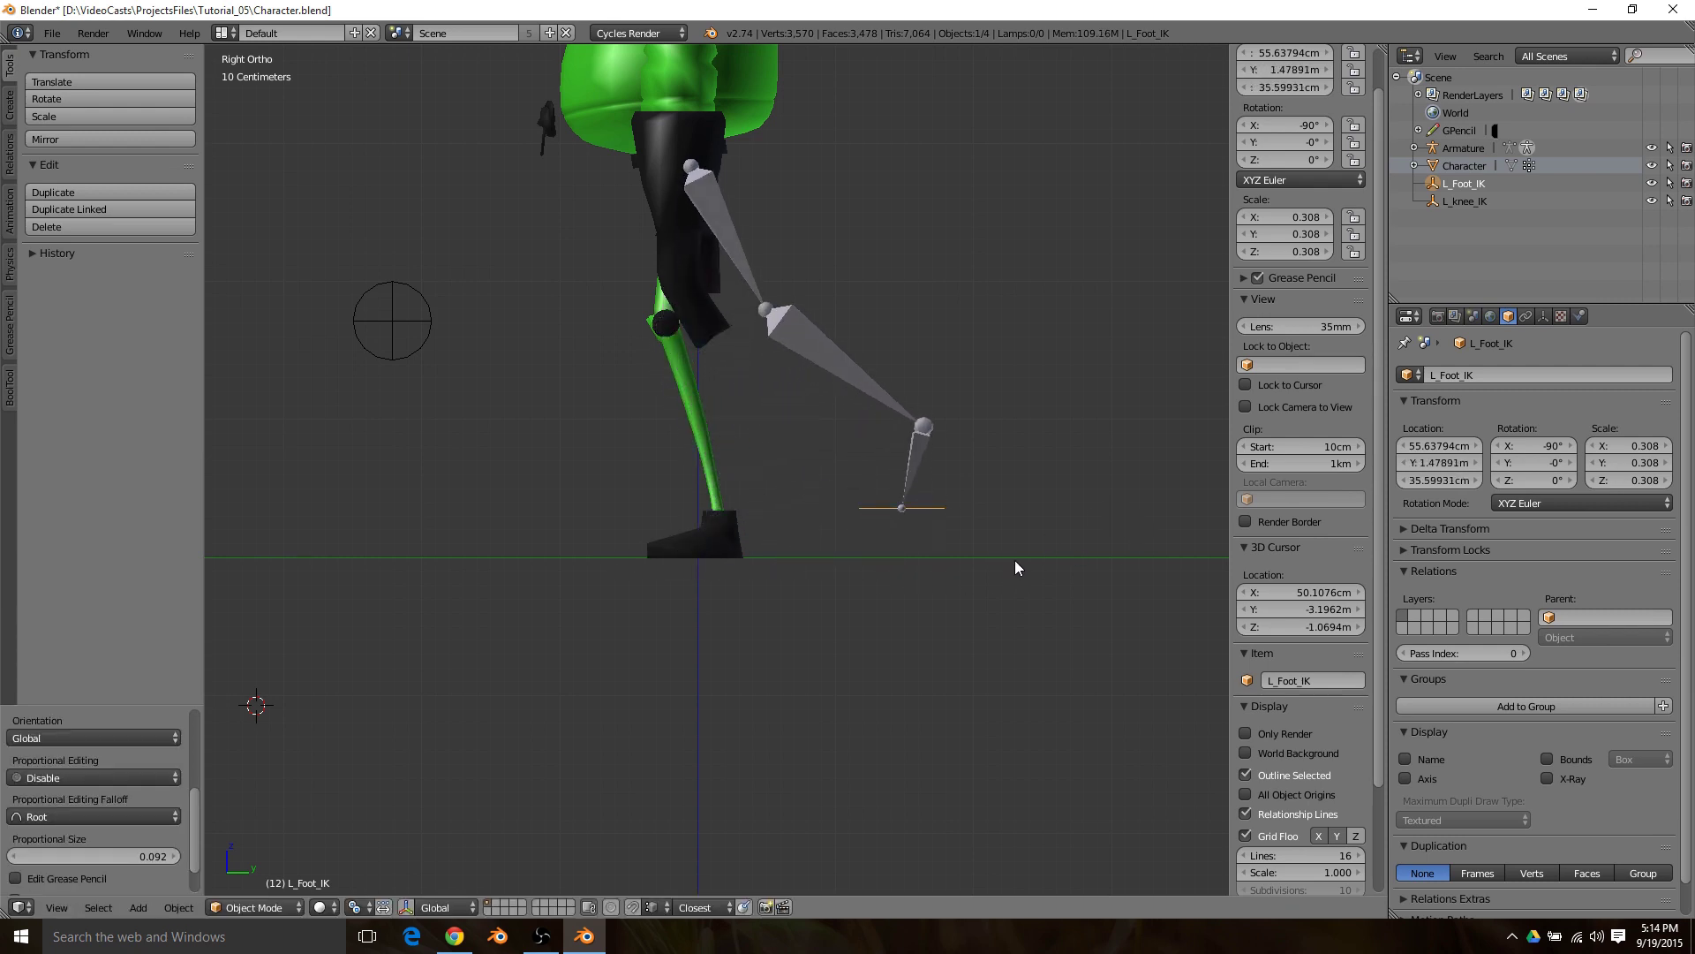